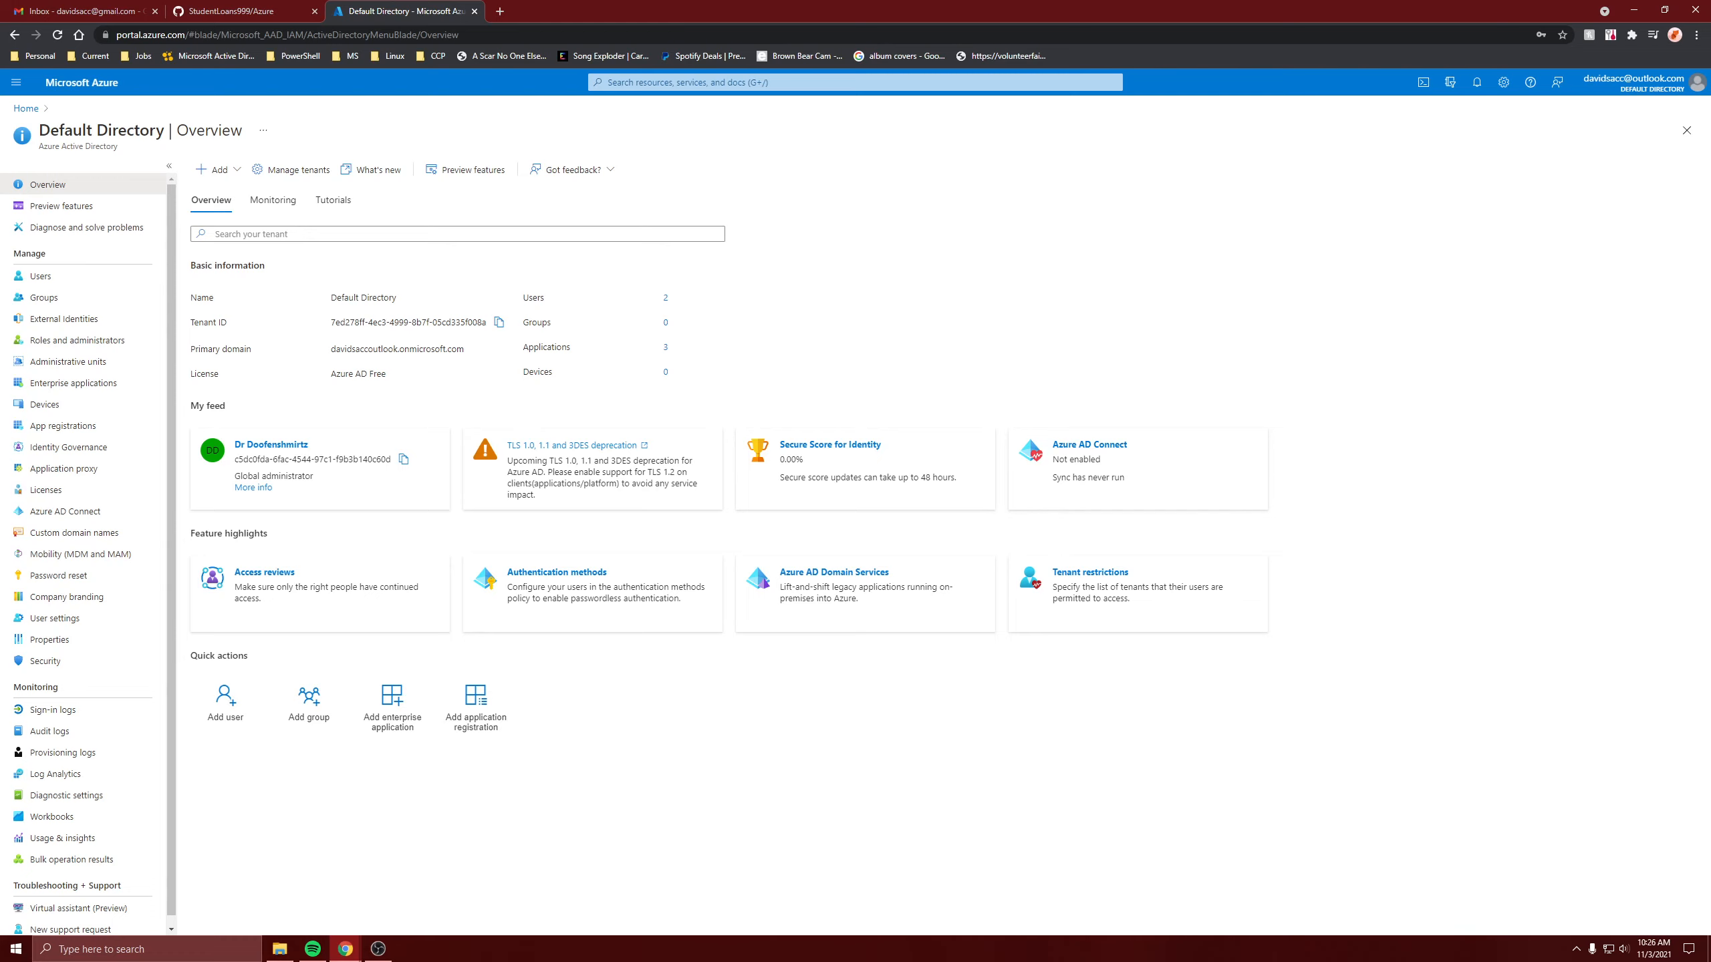
Find Windows 10 in the Marketplace and start creating a Windows 10 Enterprise, Version 1909 VM.
key("alt+Tab")
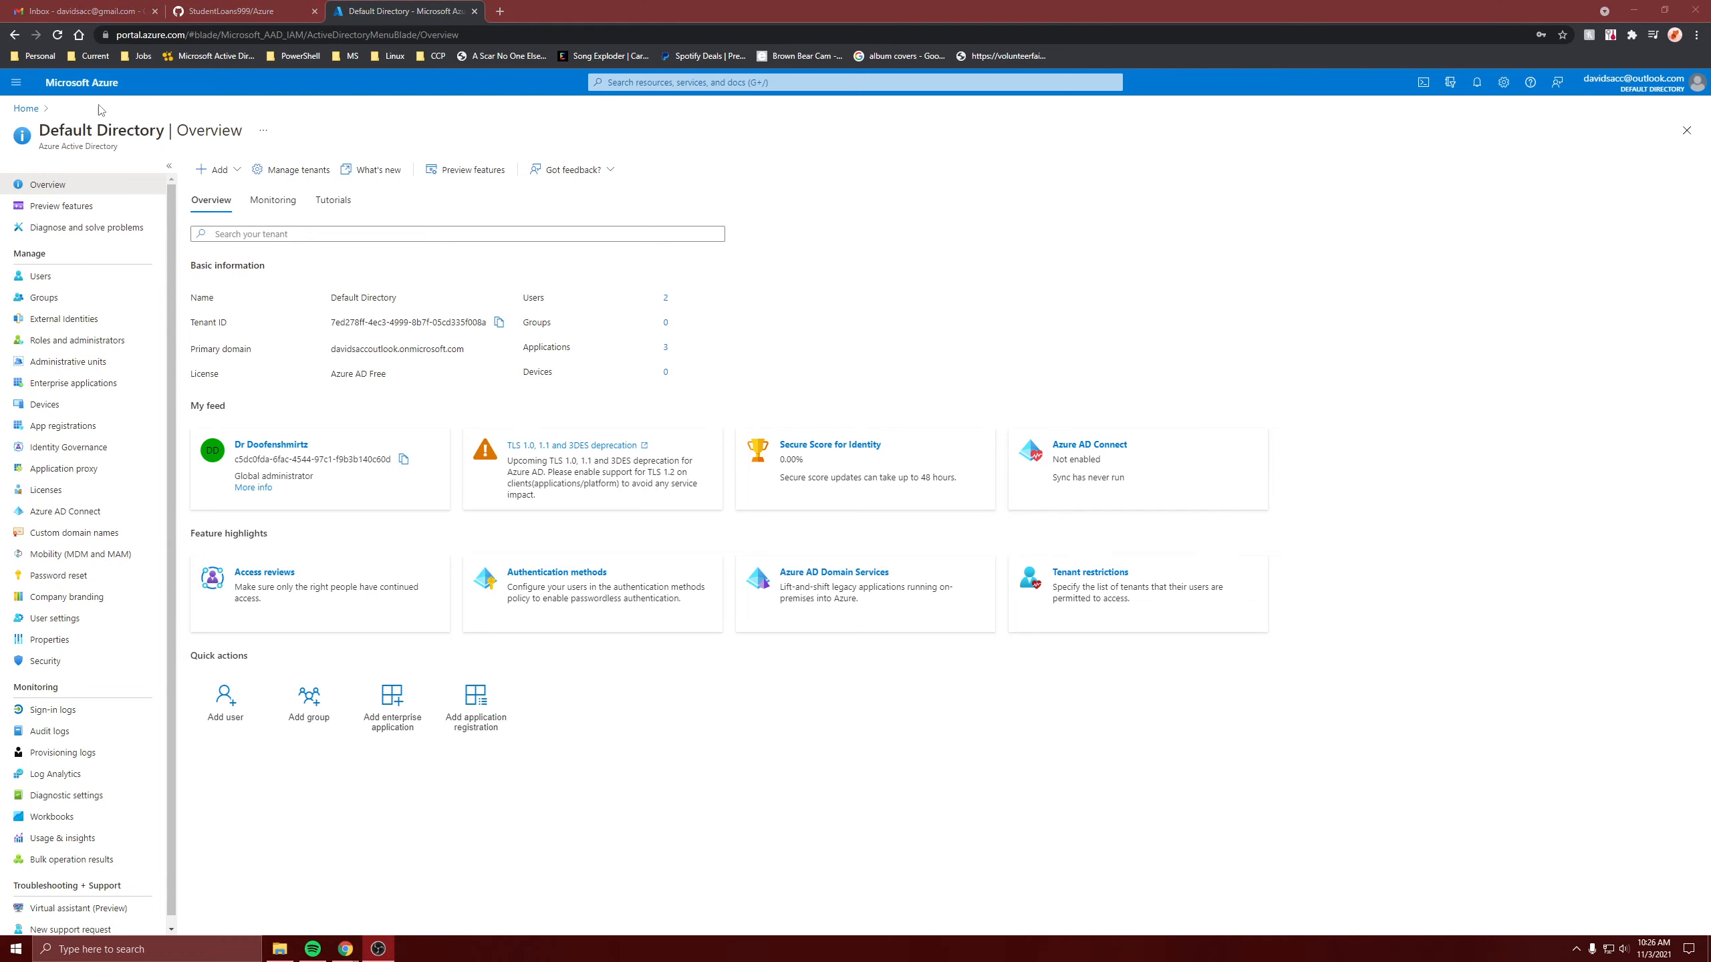
left_click(26, 109)
left_click(554, 191)
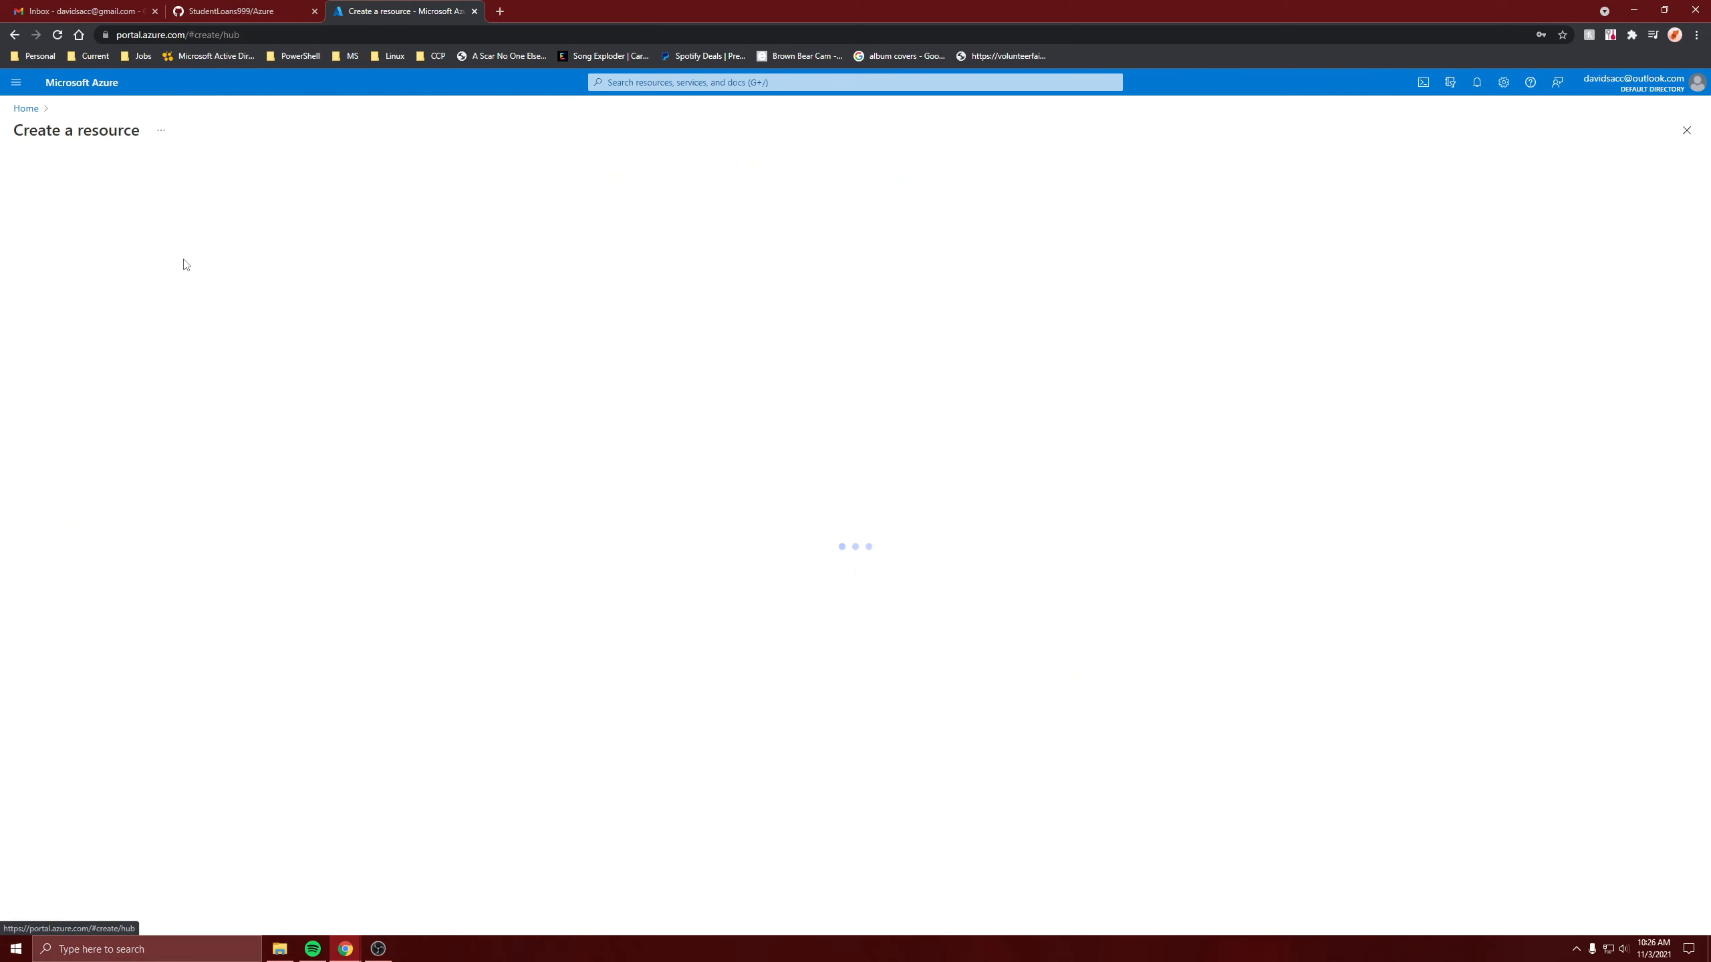
type("windows 10")
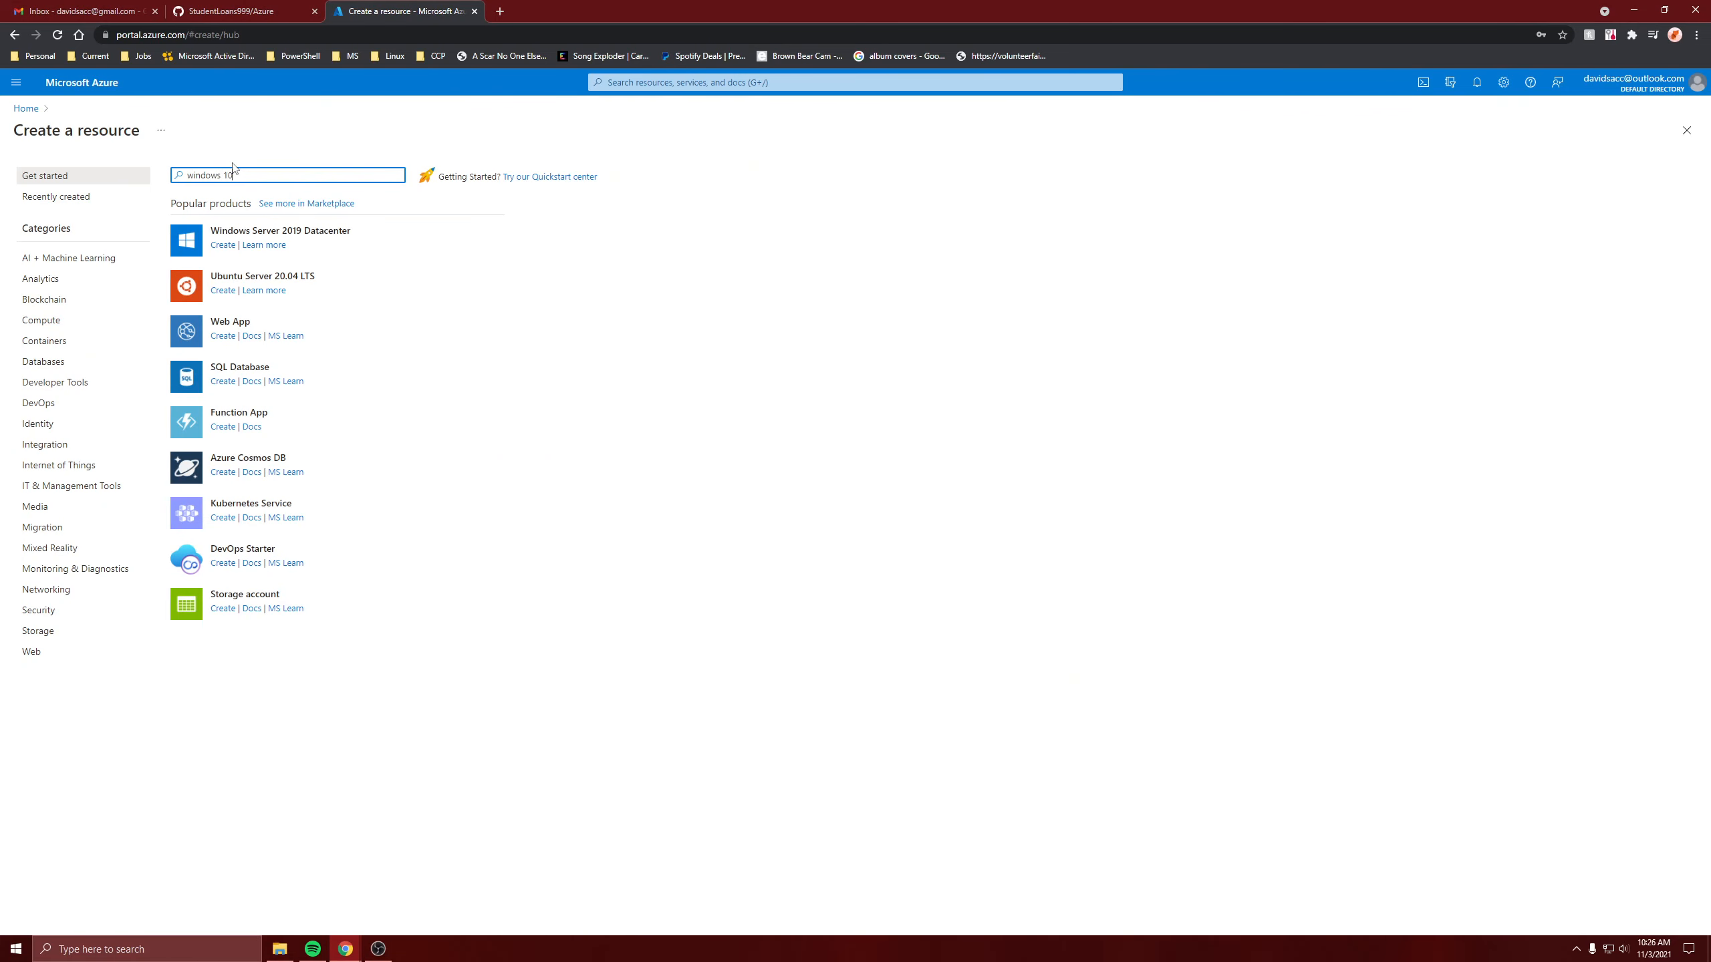
key("Return")
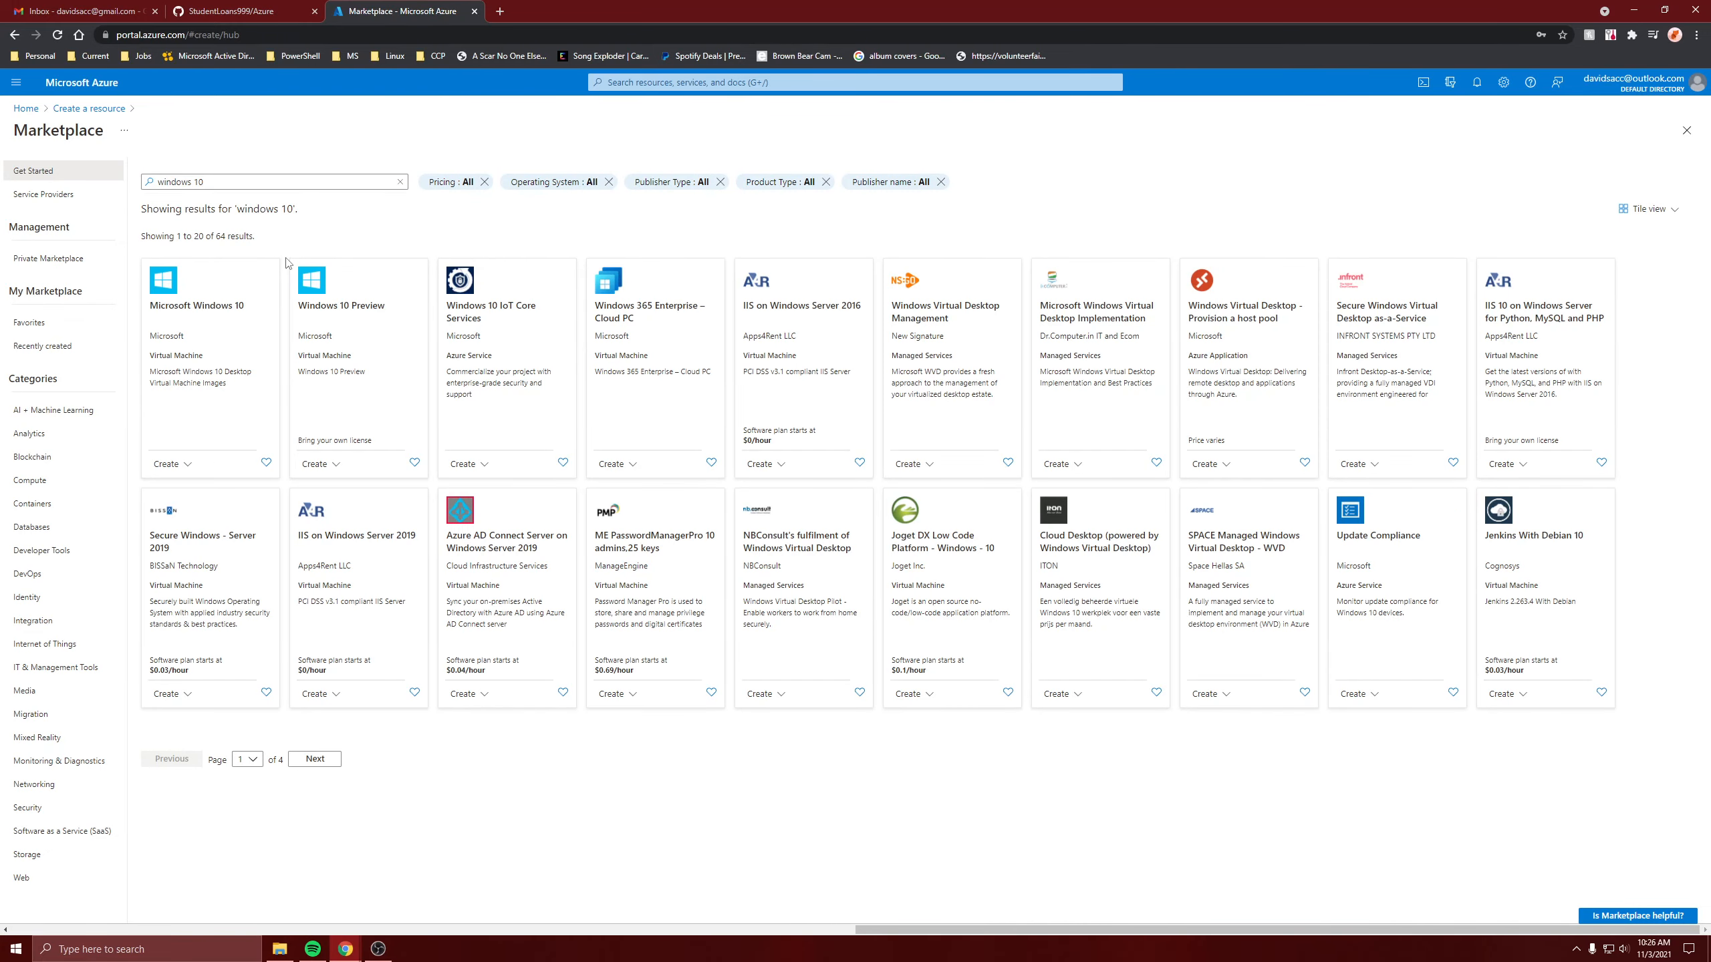
left_click(172, 465)
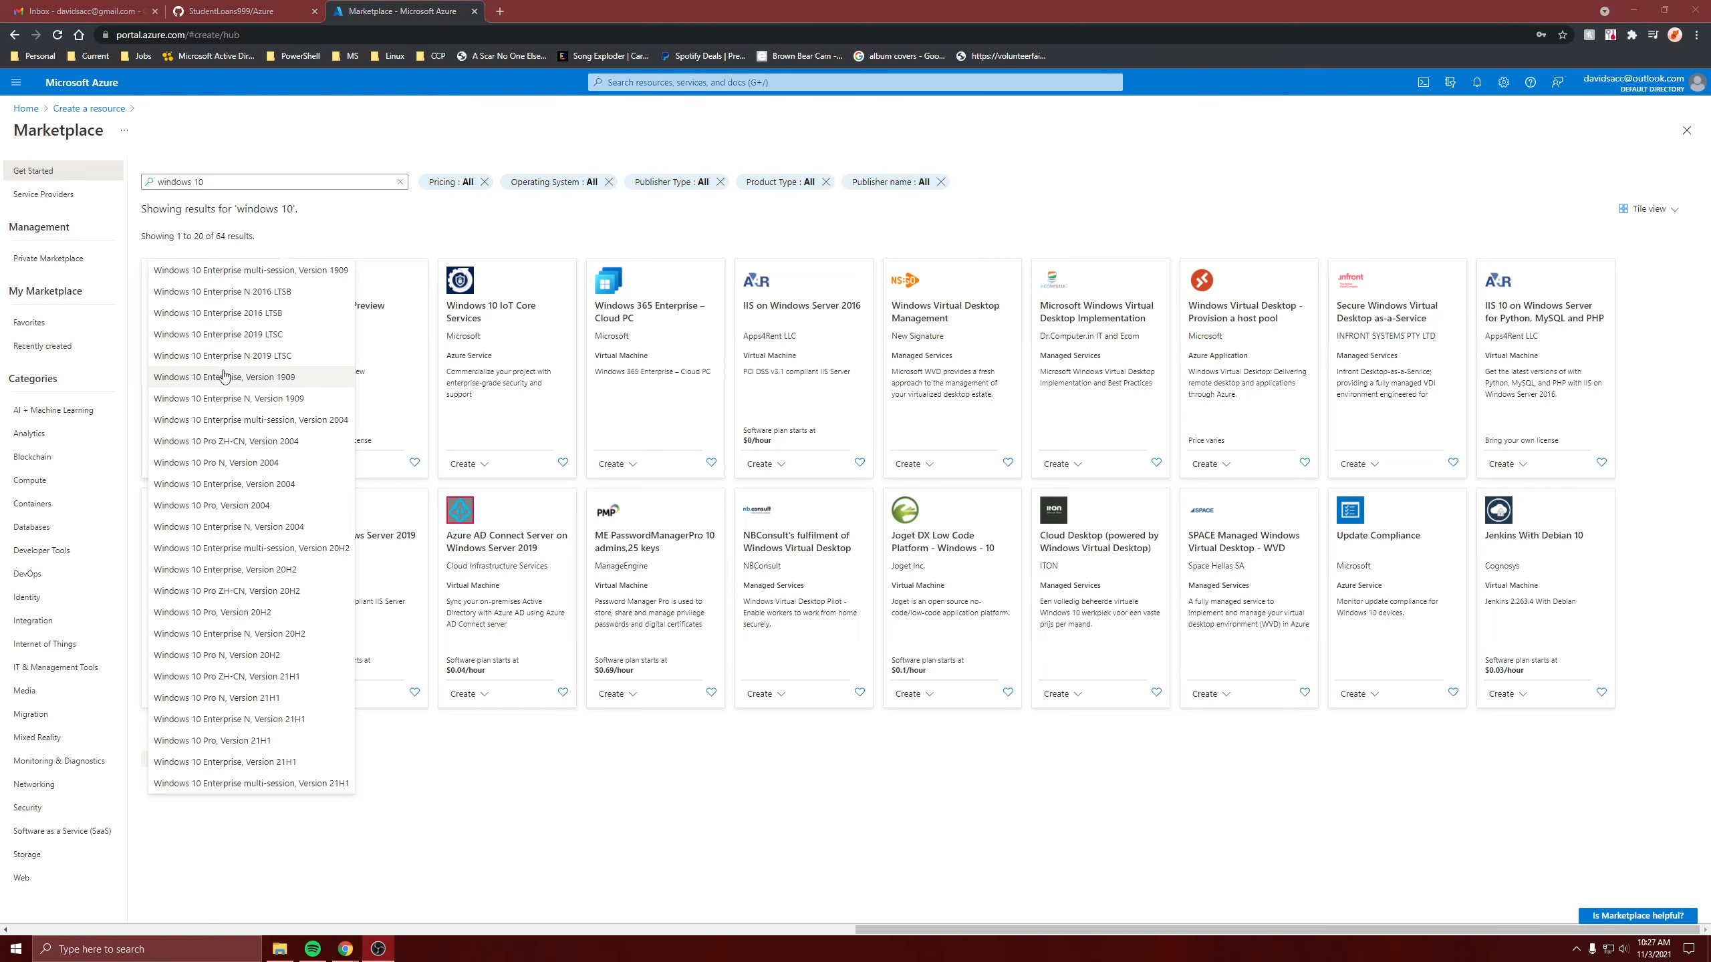
left_click(258, 384)
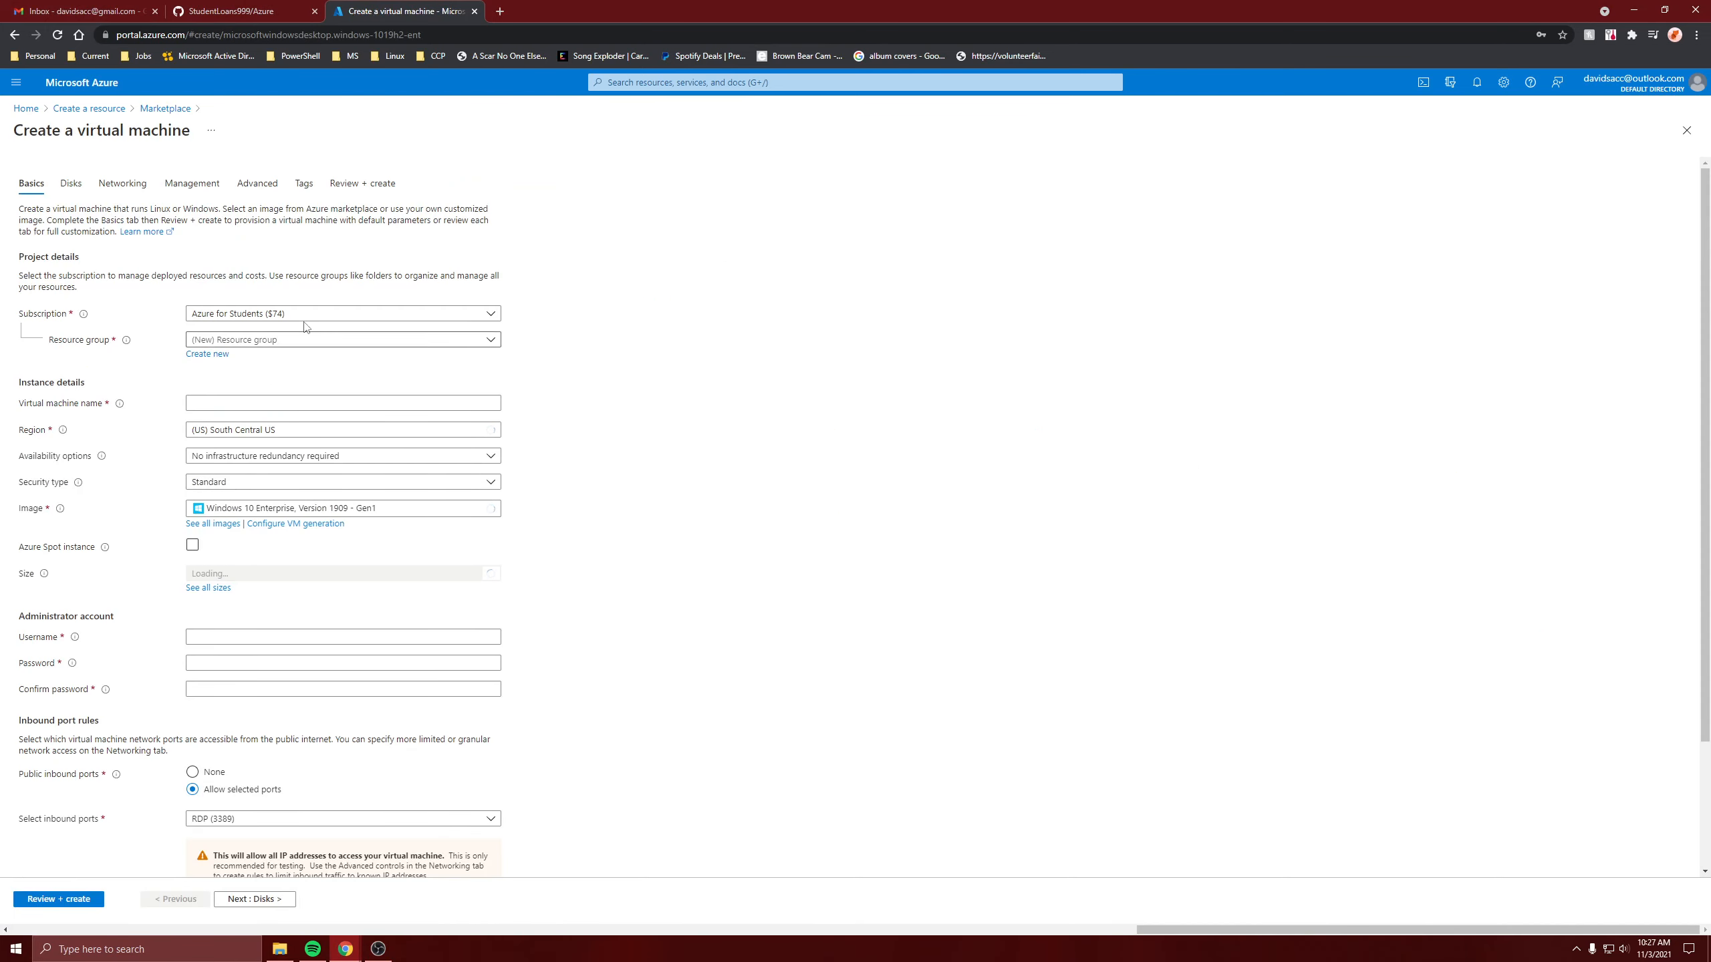
Place the VM in resource group demoRG and duplicate the portal tab.
left_click(303, 342)
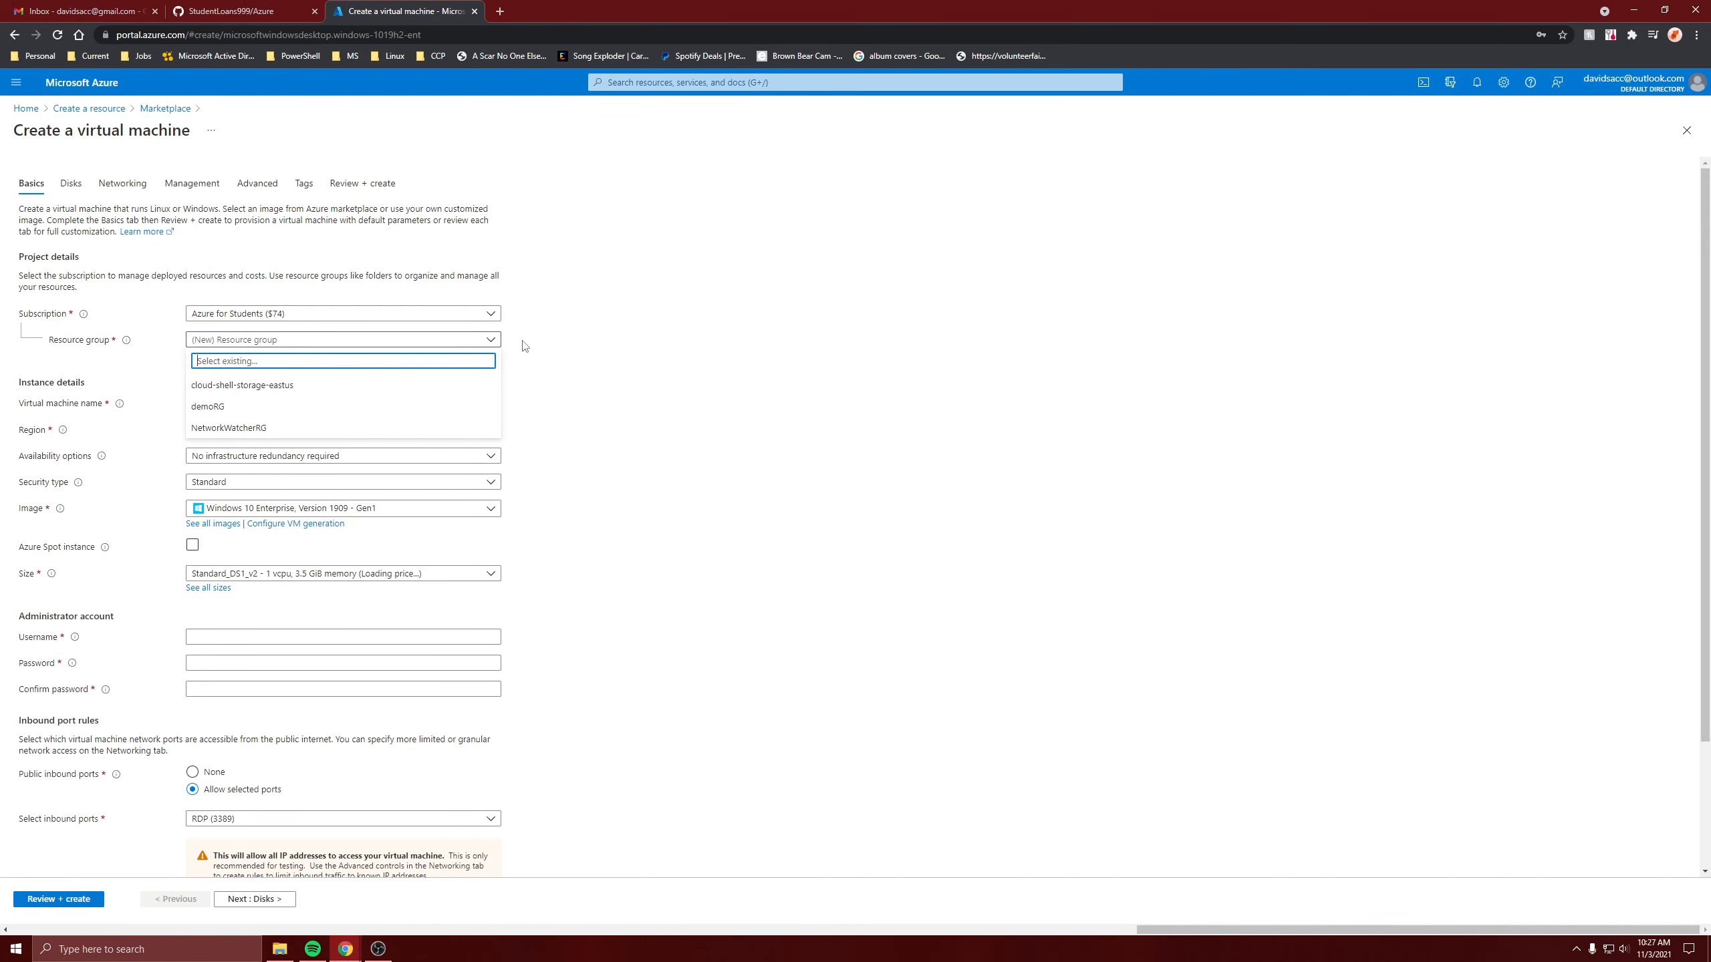
left_click(315, 409)
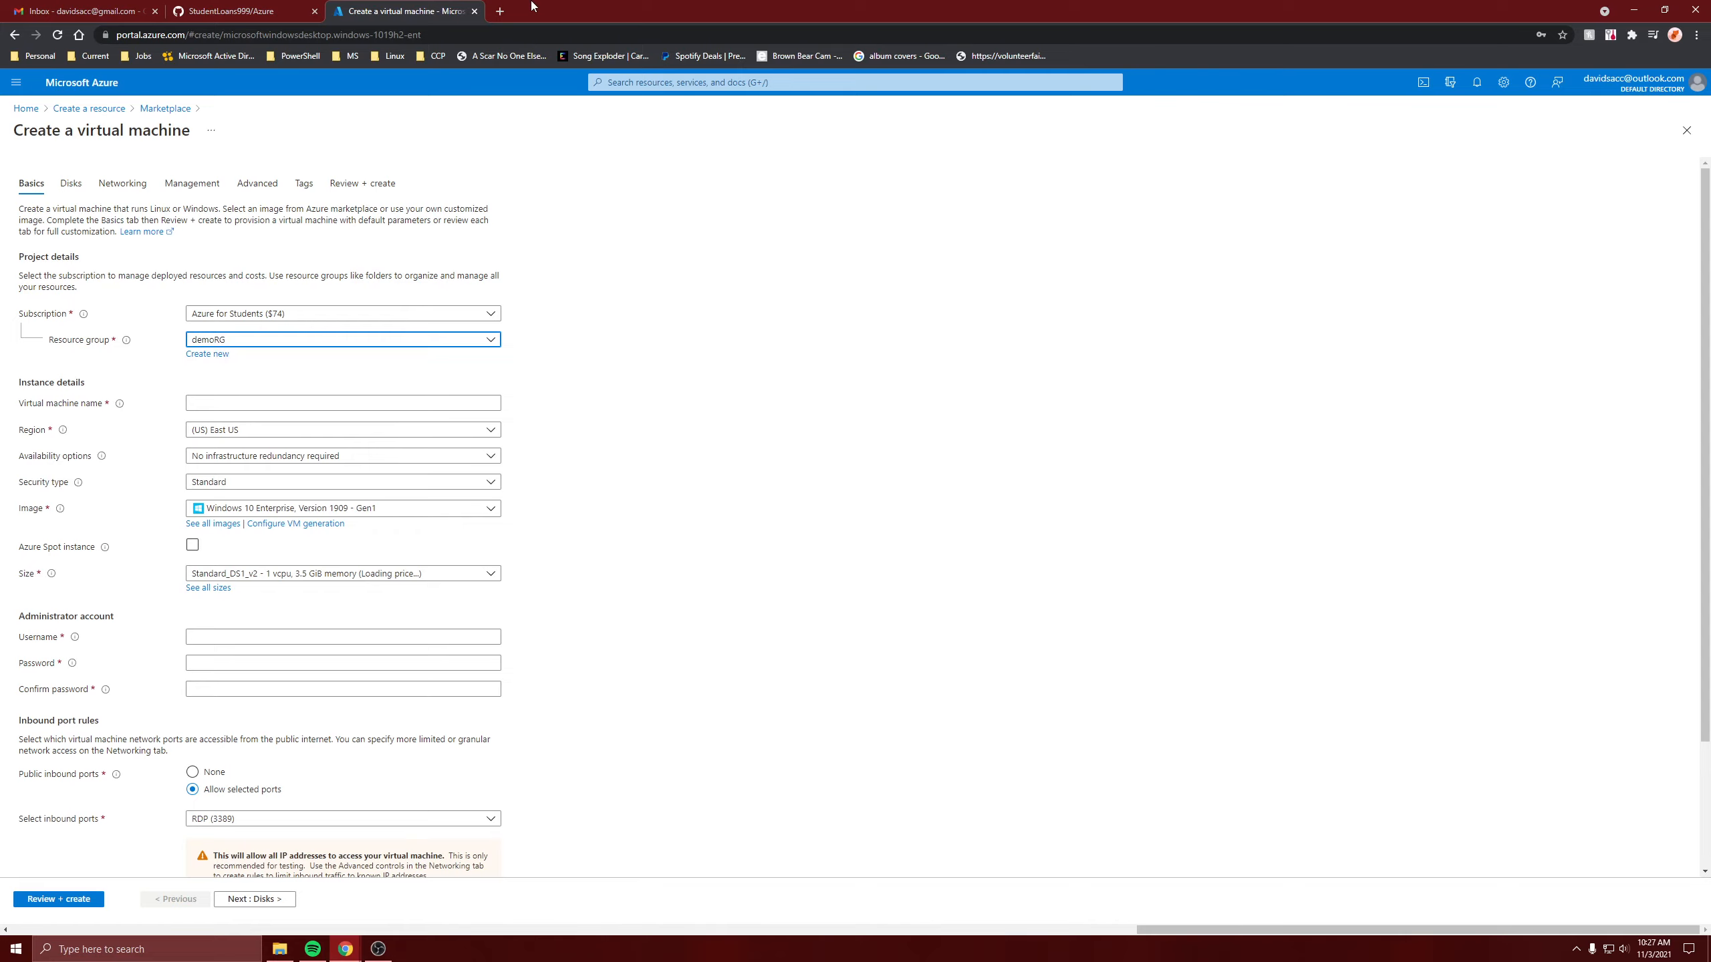
right_click(419, 8)
left_click(489, 94)
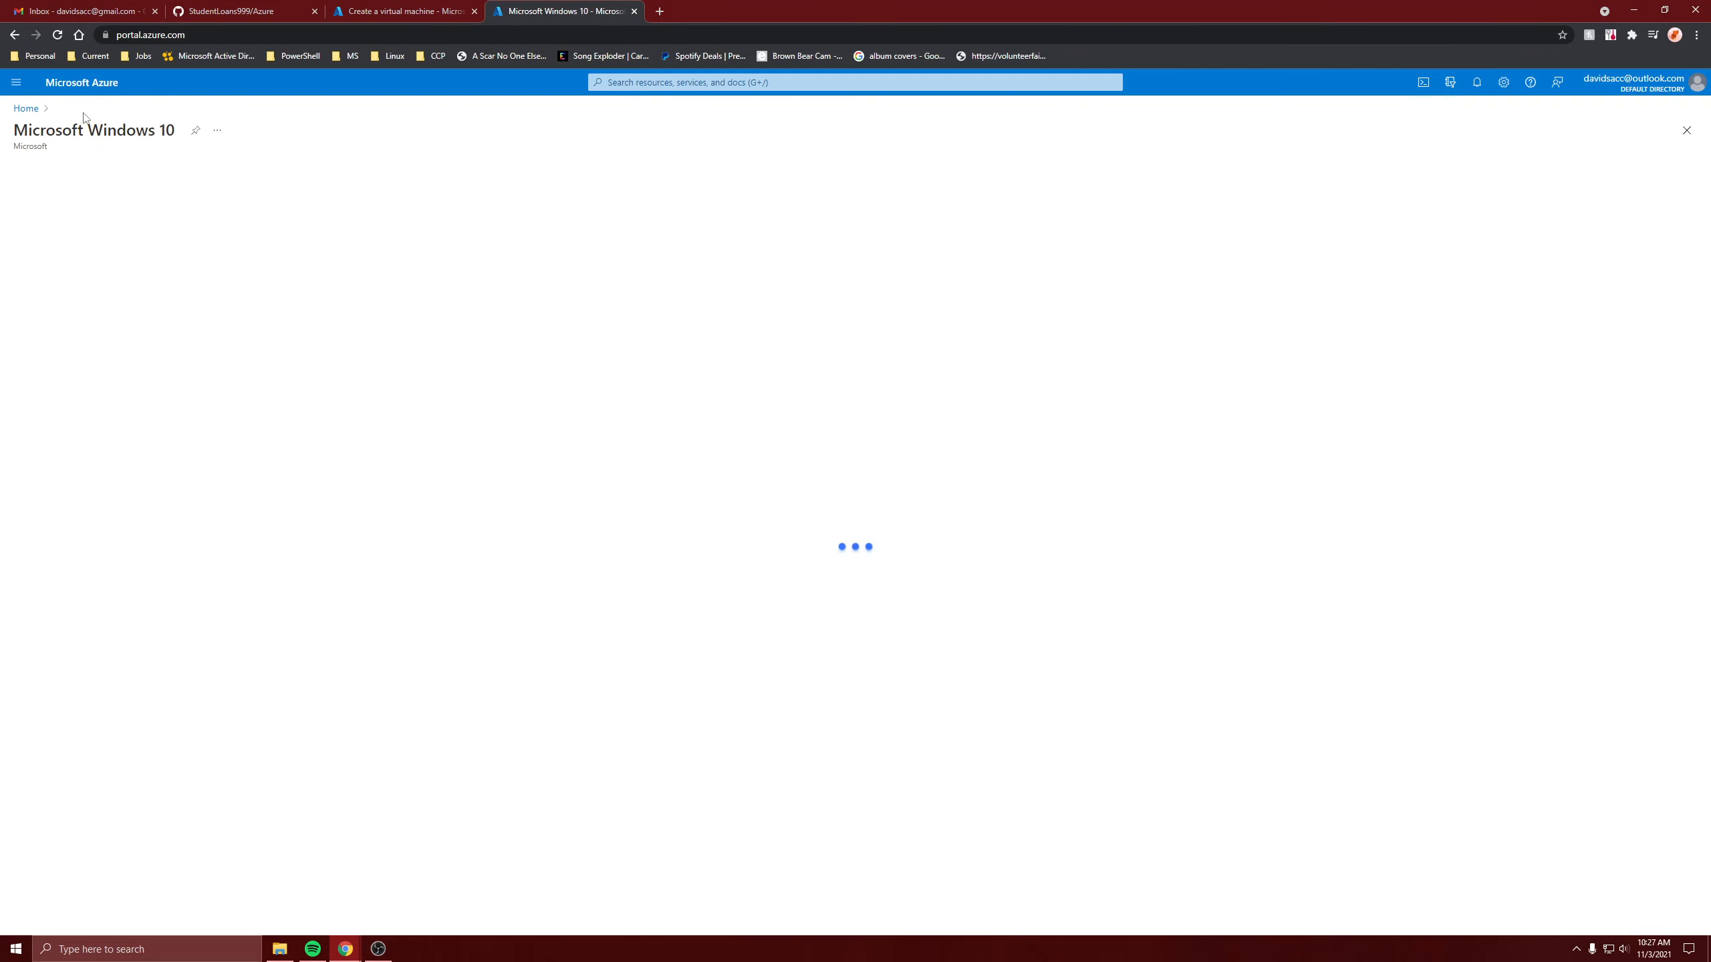
Open the storsync storage sync service in resource group demoRG.
left_click(30, 109)
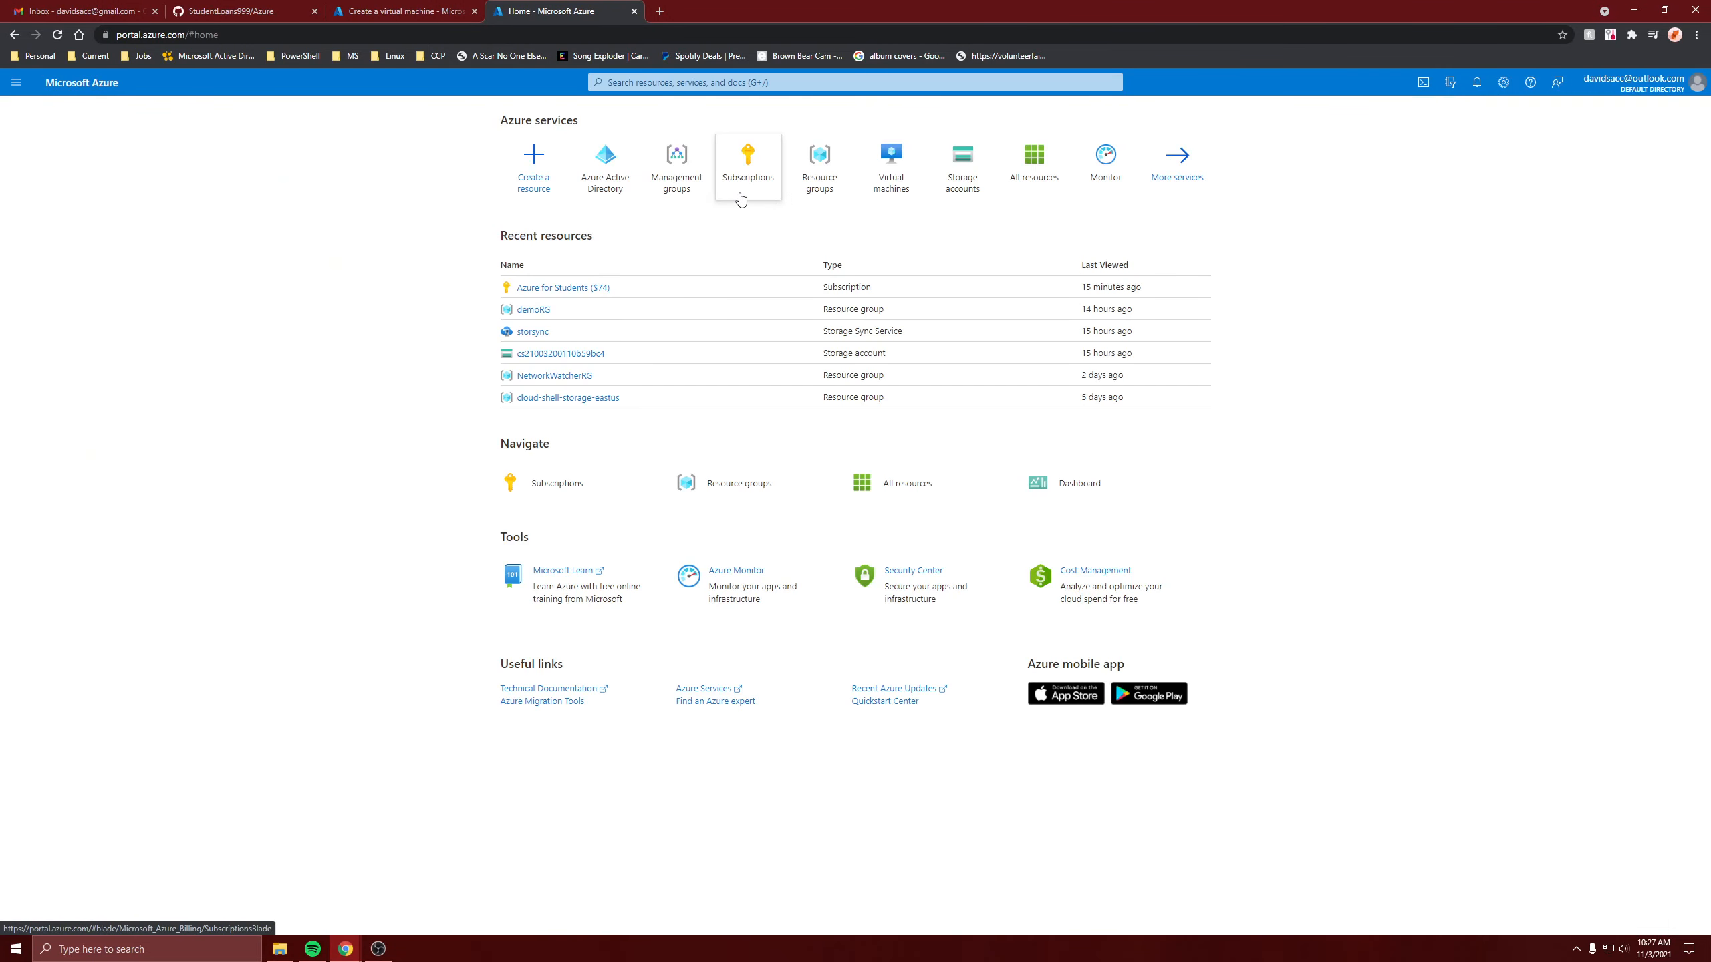
left_click(816, 170)
left_click(48, 298)
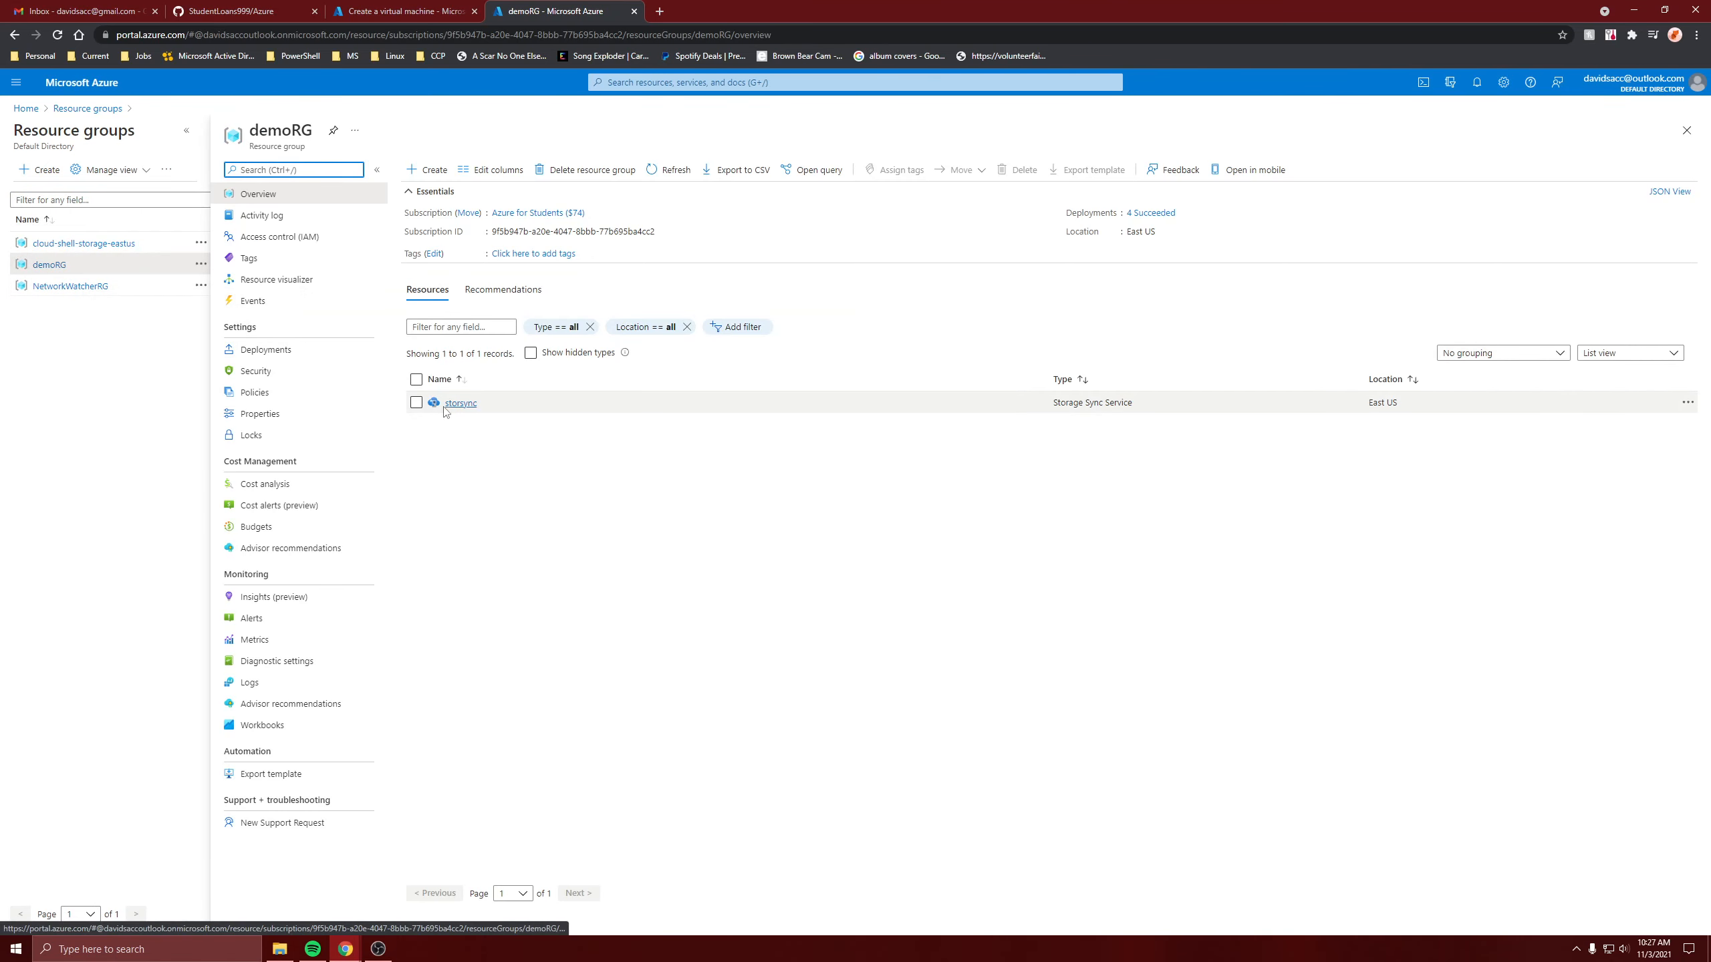
left_click(450, 409)
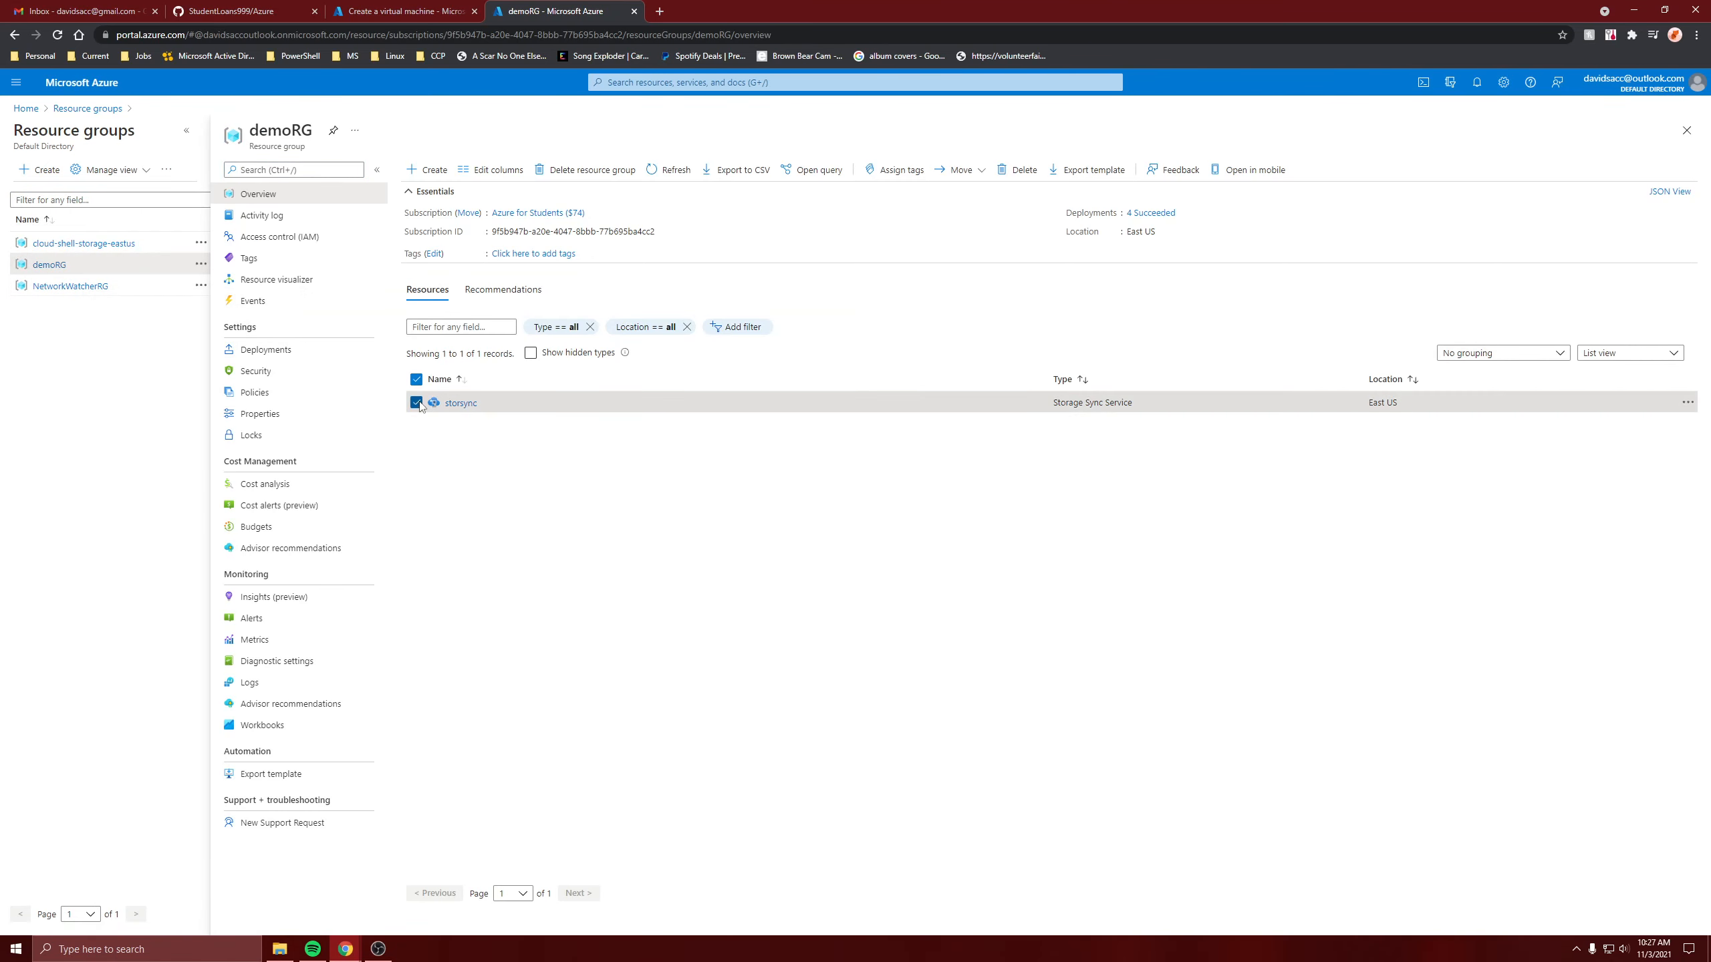
left_click(463, 405)
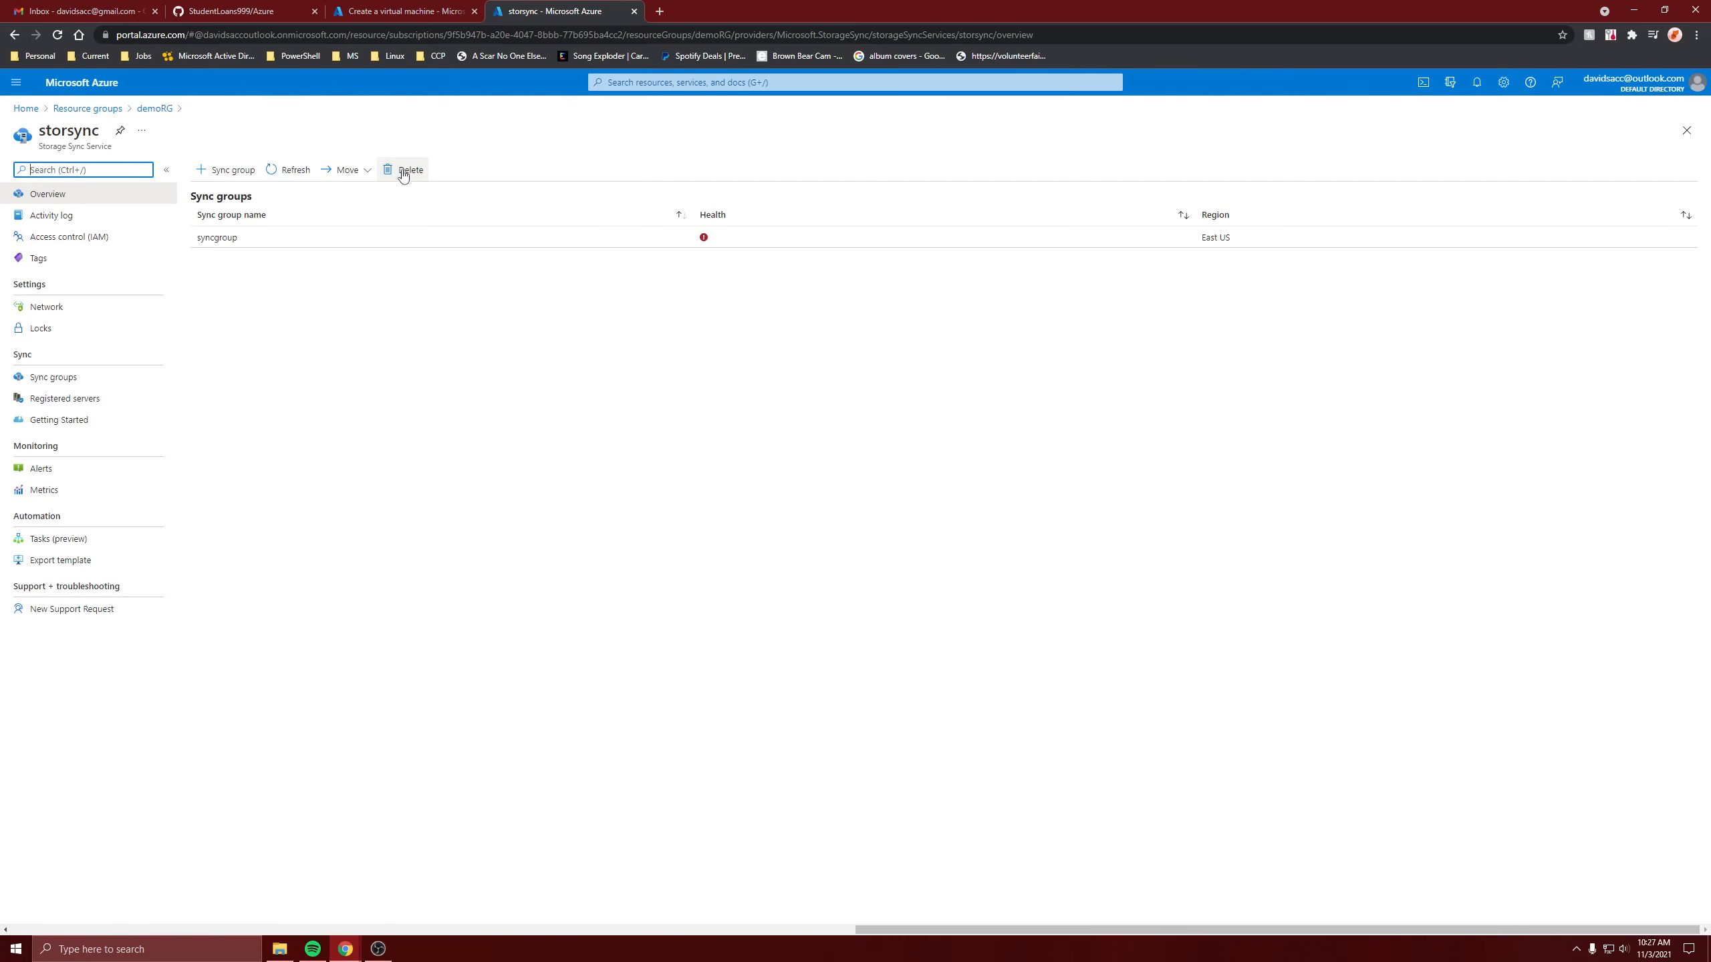
Try deleting storsync, dismiss the blocking warning, and view its Sync groups.
left_click(403, 170)
left_click(237, 332)
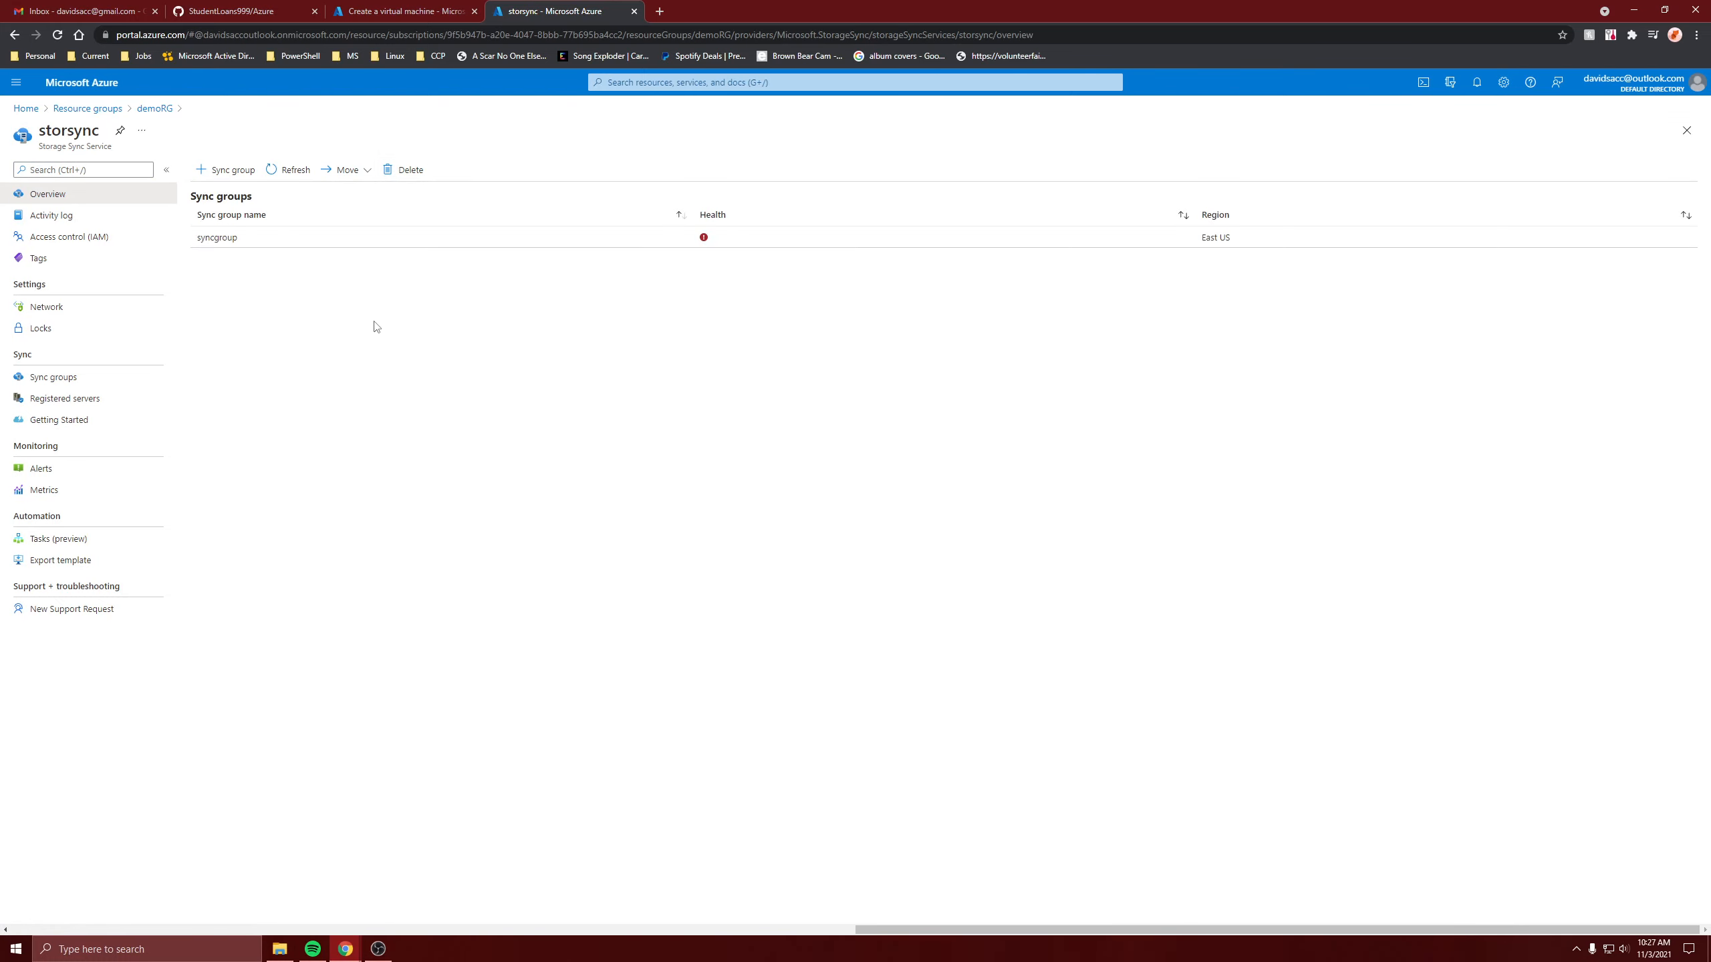
left_click(398, 170)
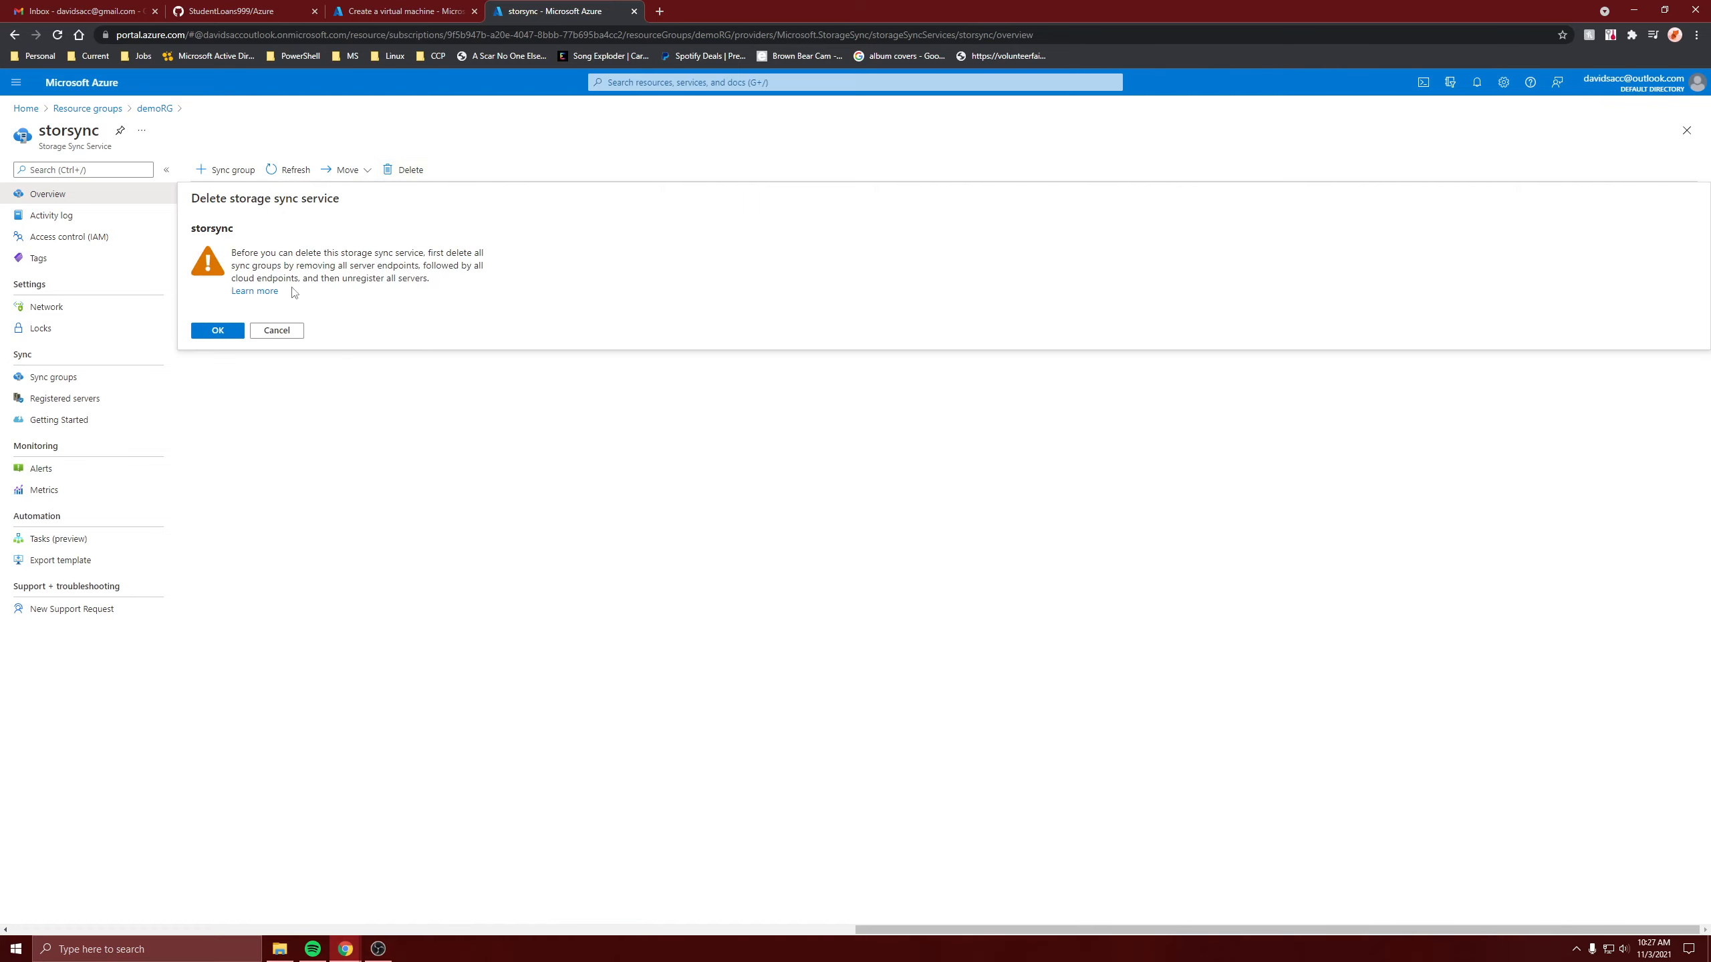
left_click(264, 429)
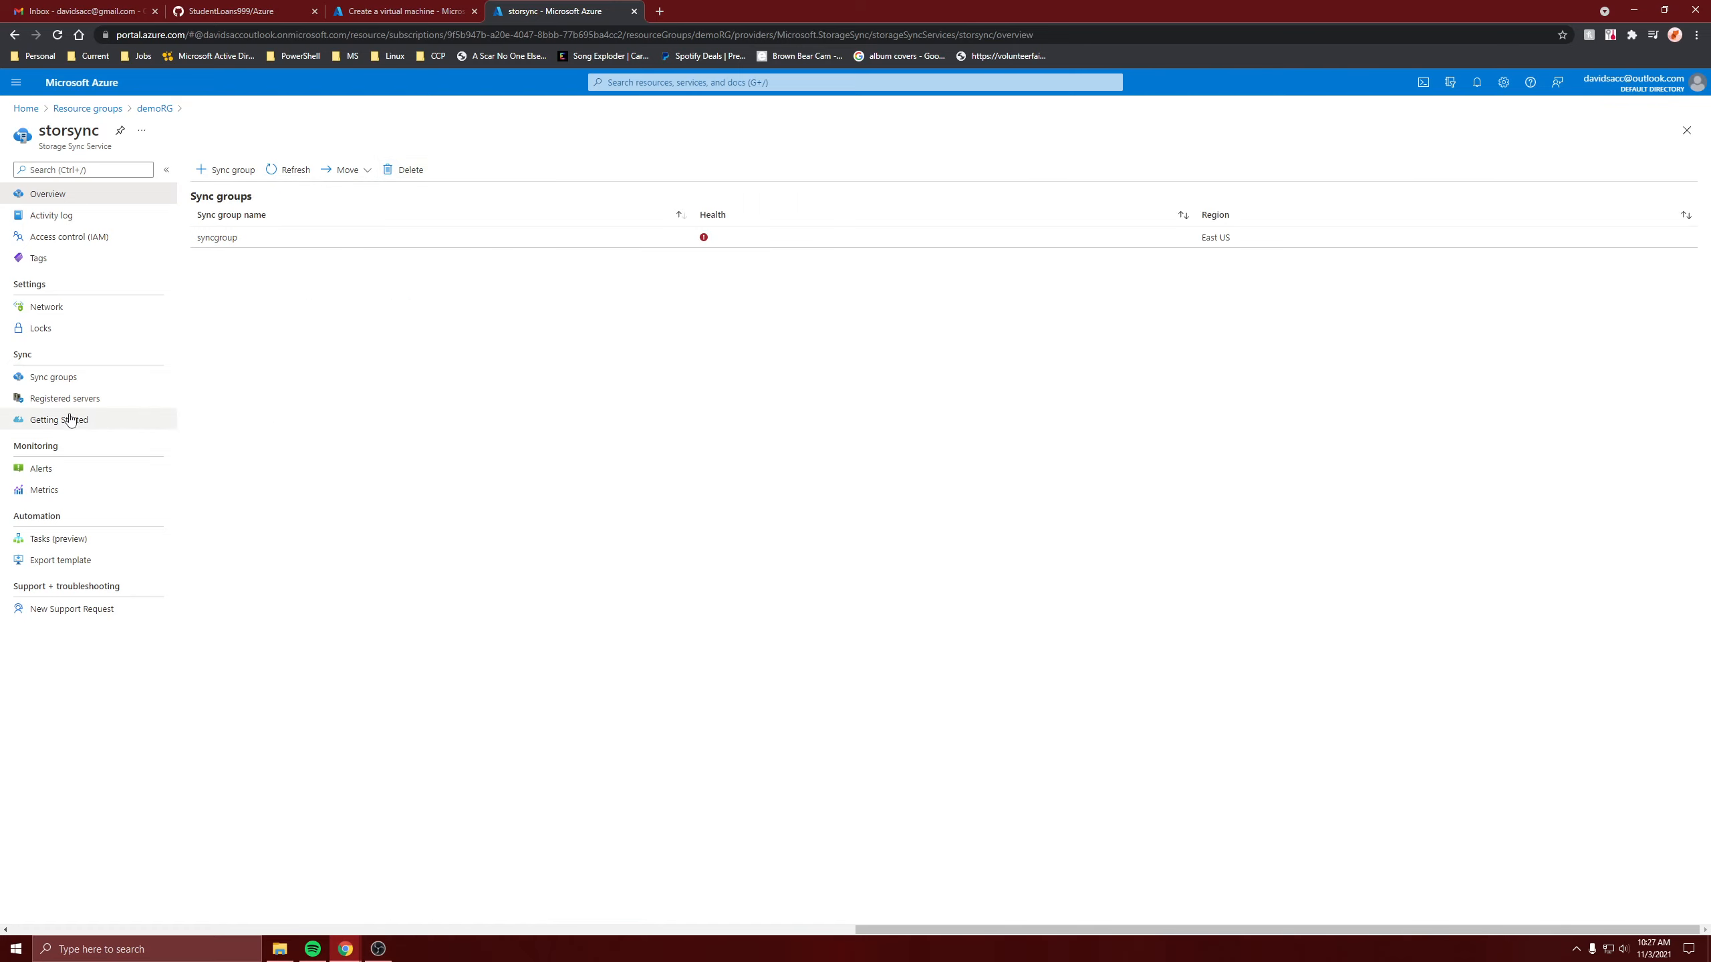
left_click(68, 379)
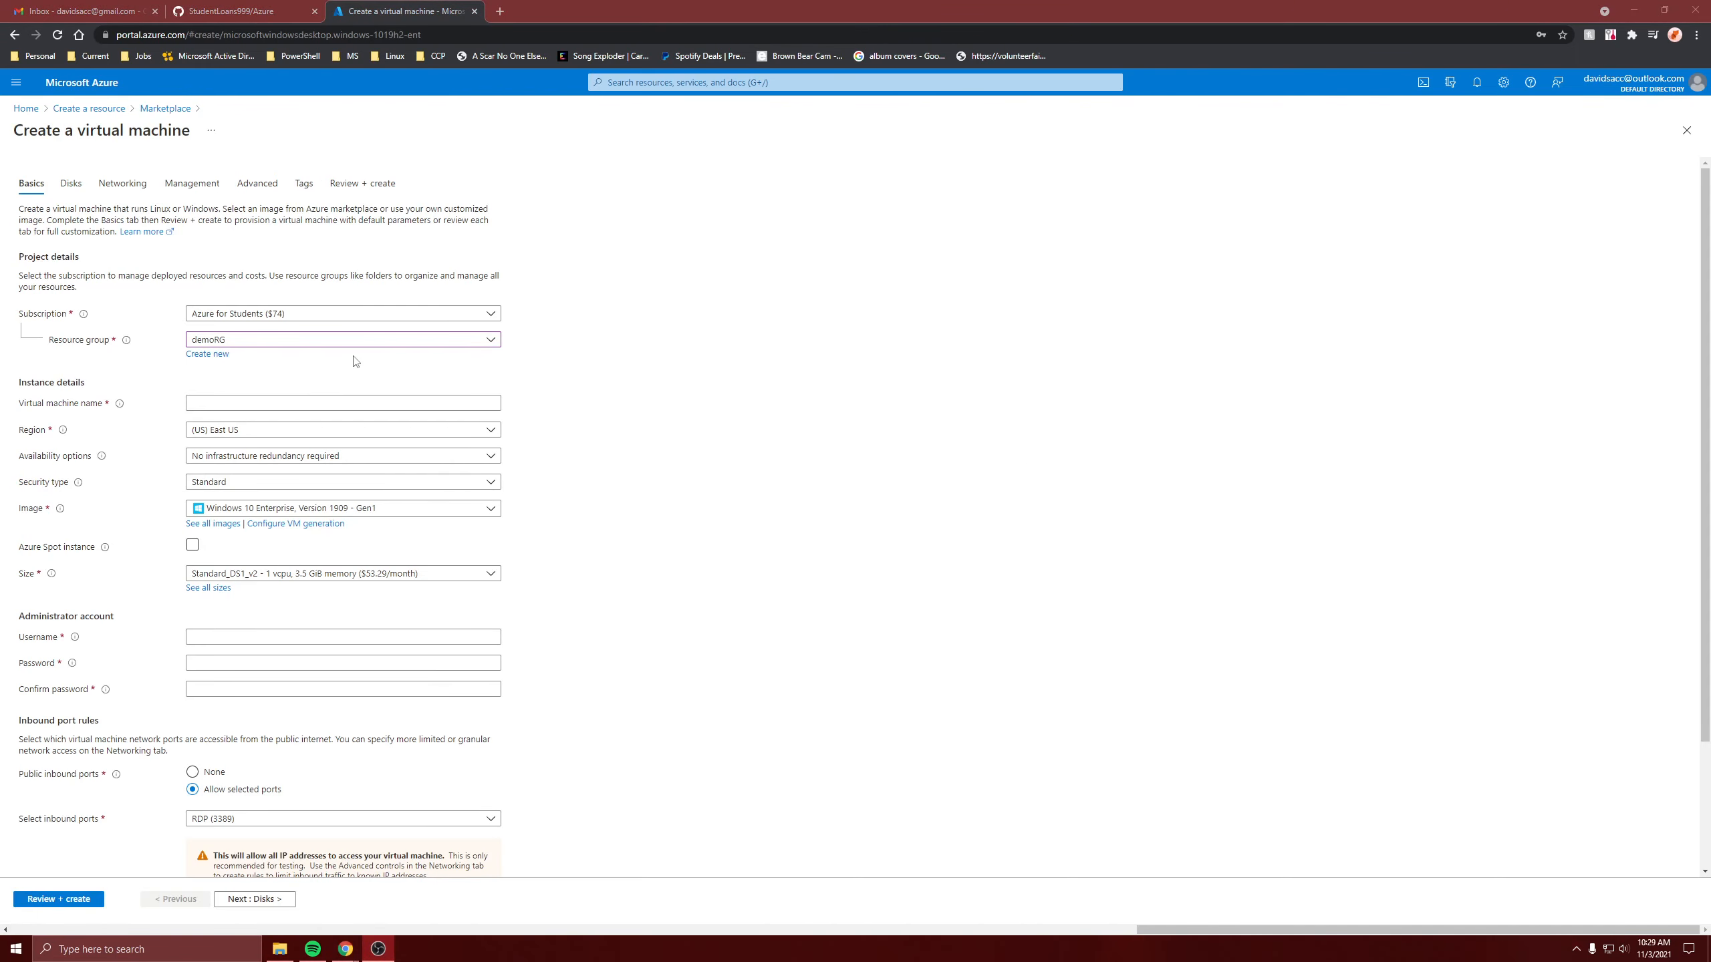
Create resource group newRG and name the virtual machine newVM.
left_click(220, 357)
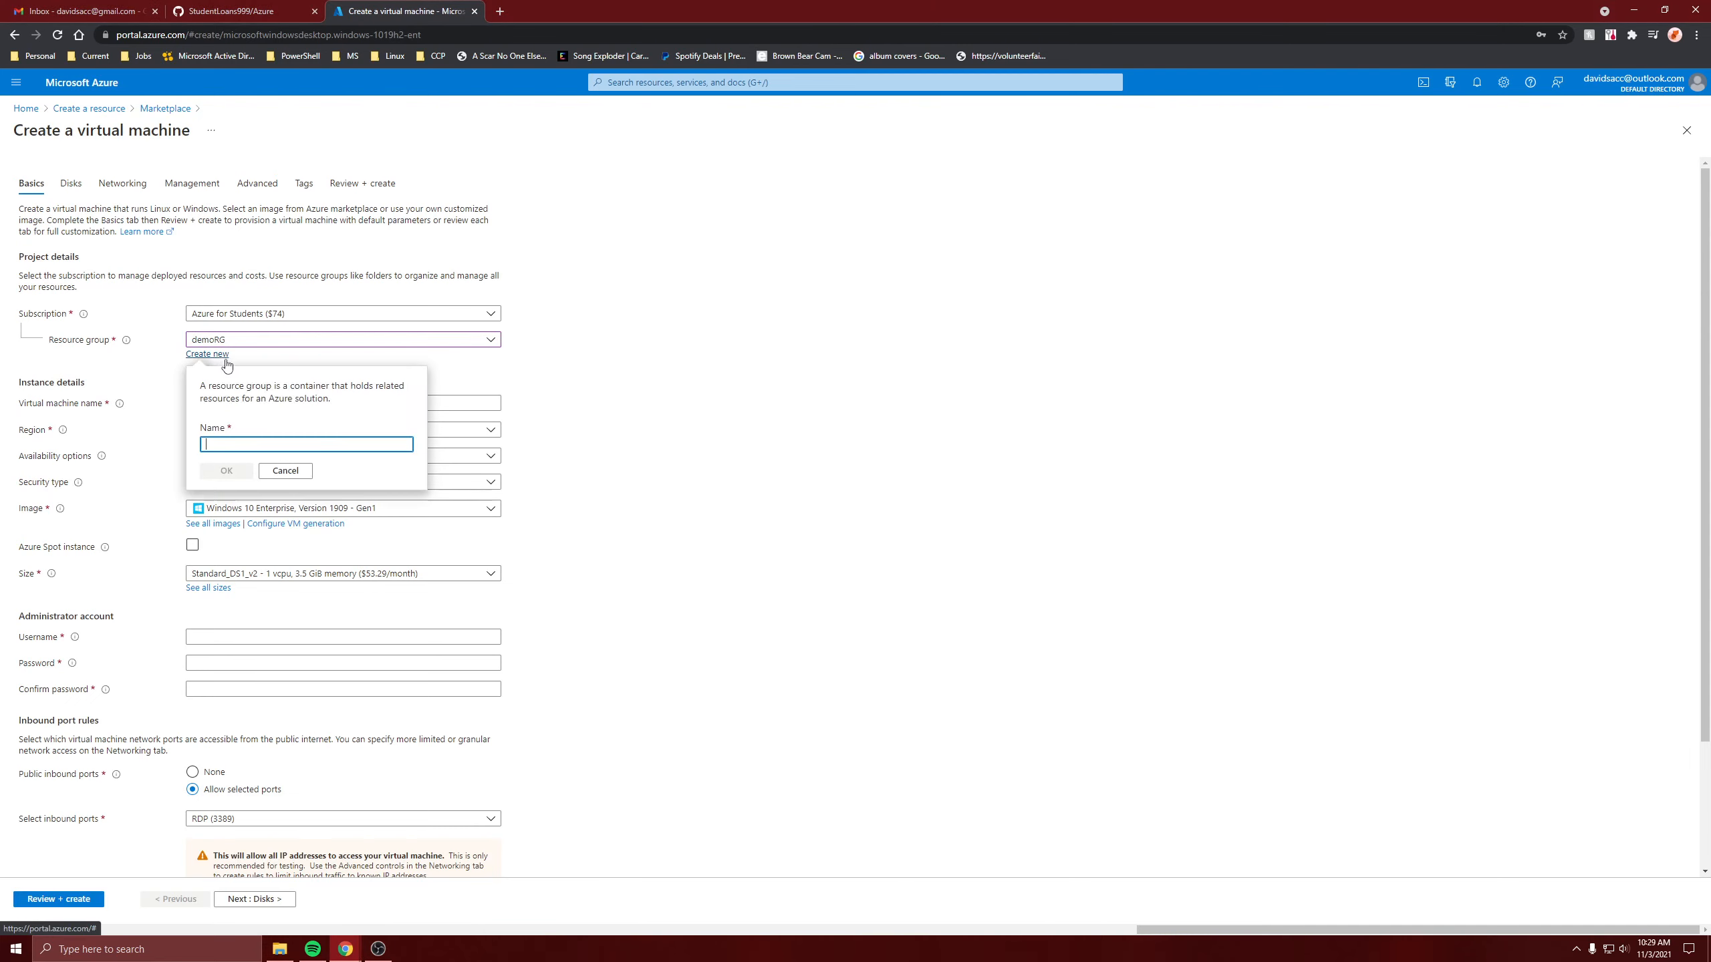
type("newRG")
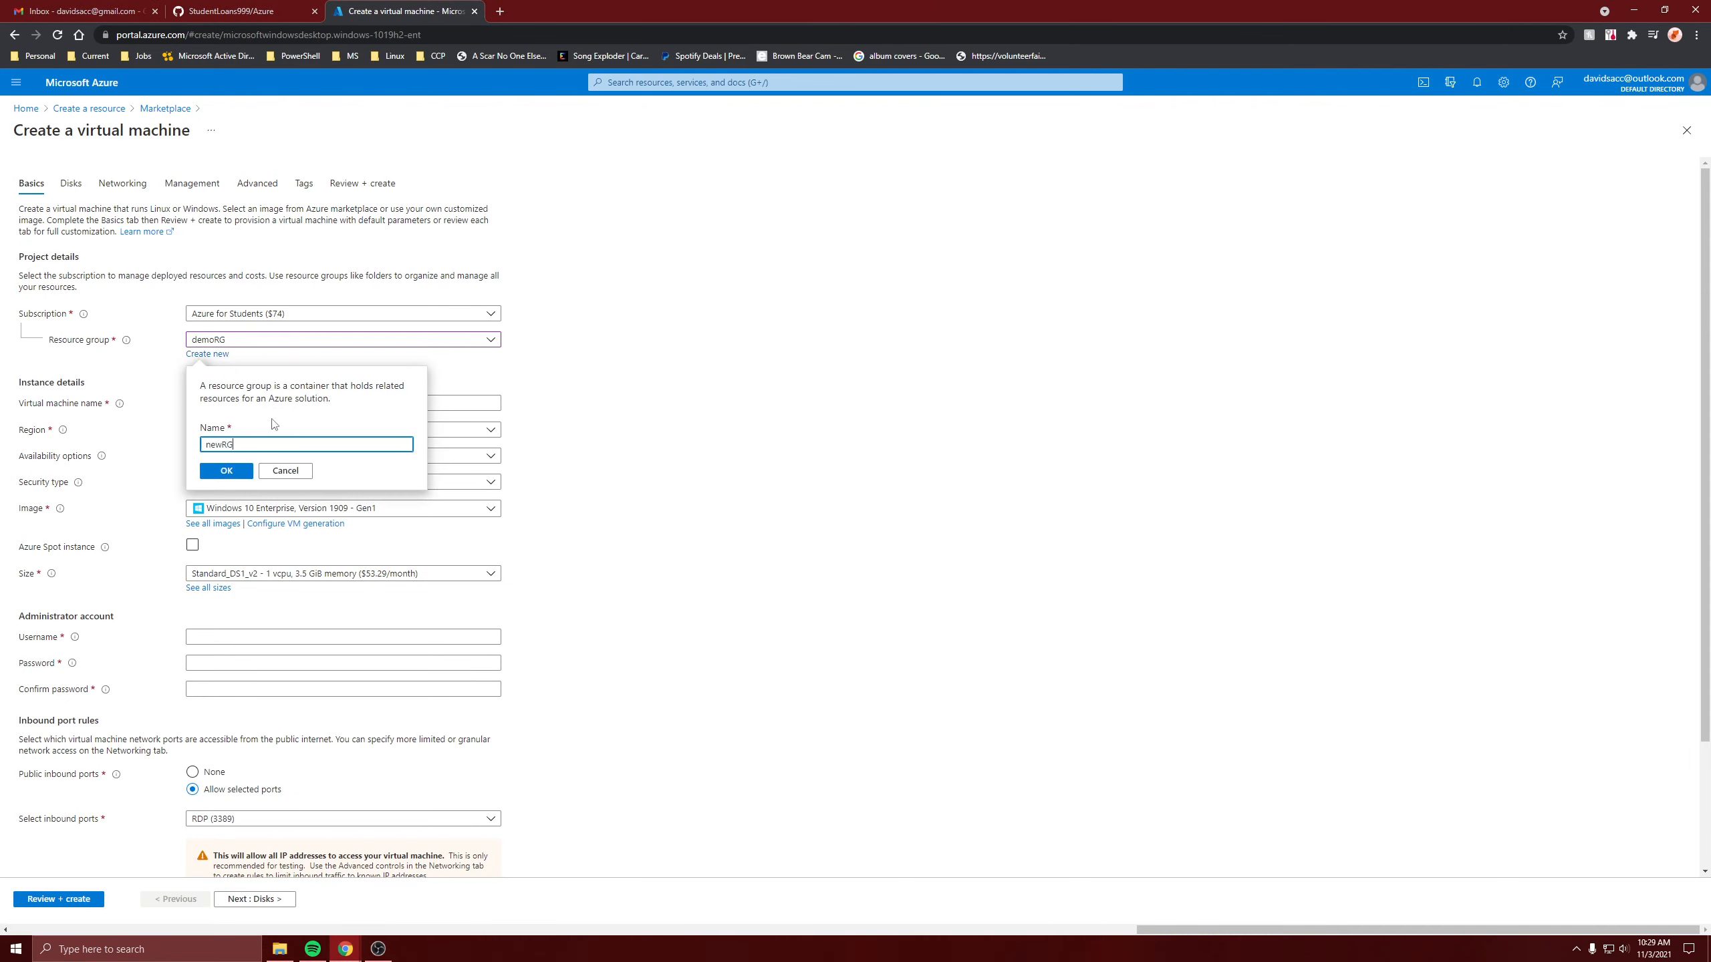
left_click(226, 470)
left_click(234, 401)
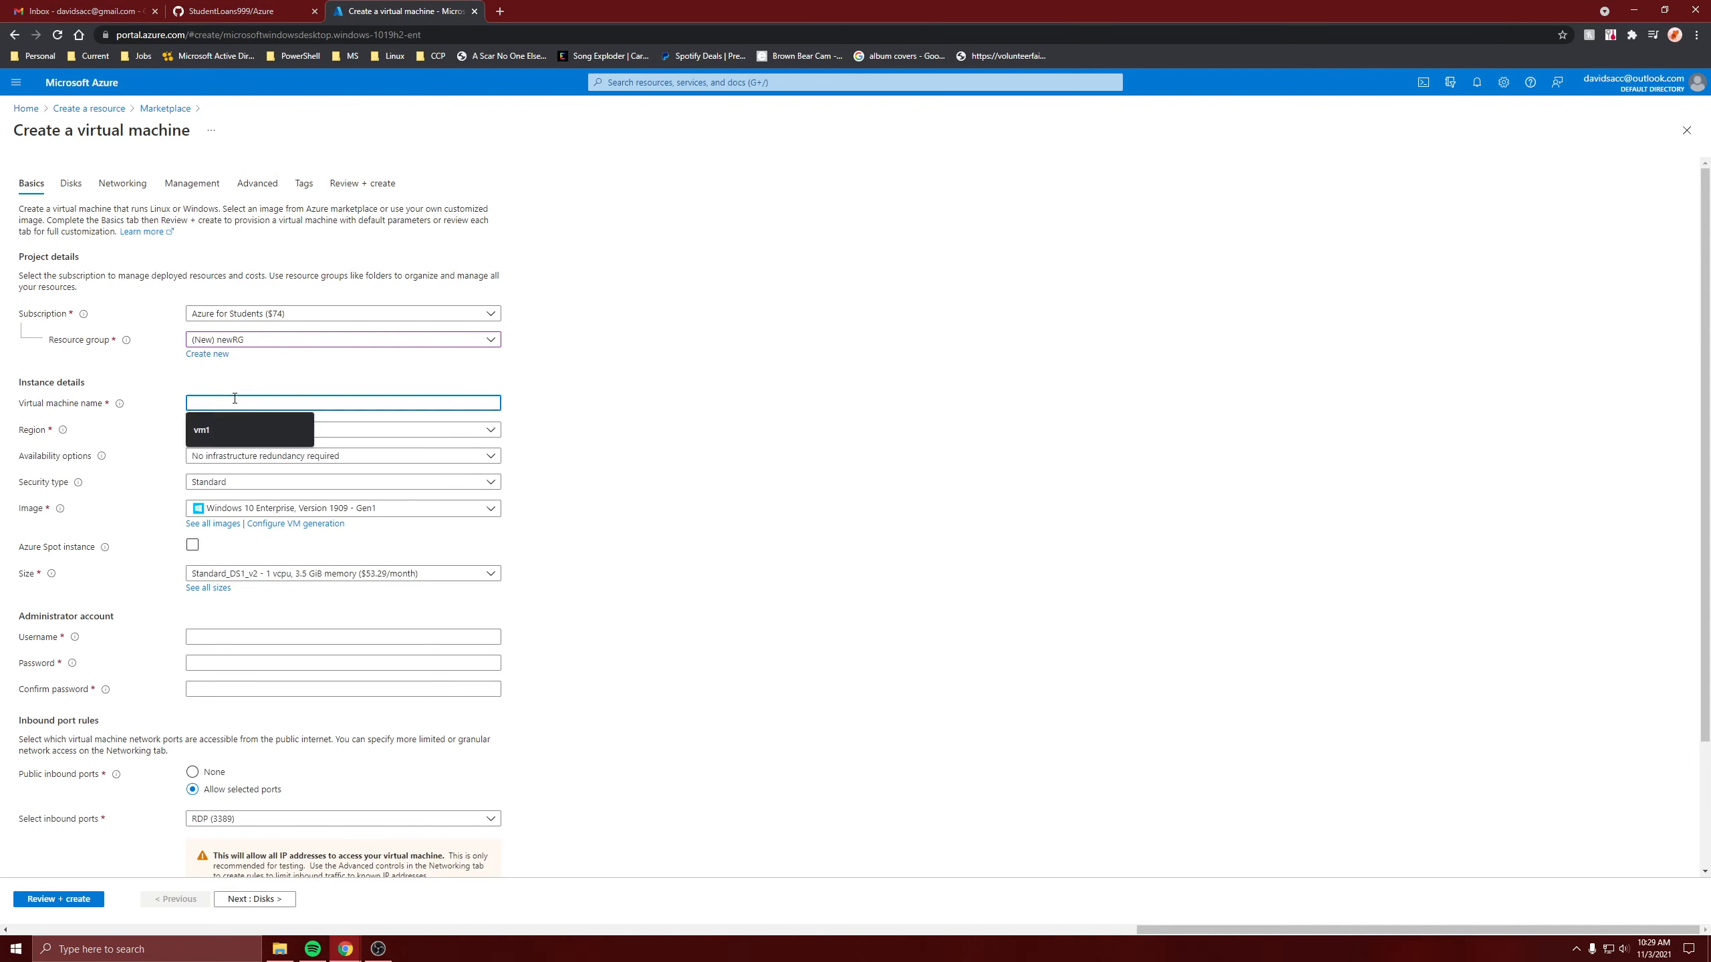
type("newVM")
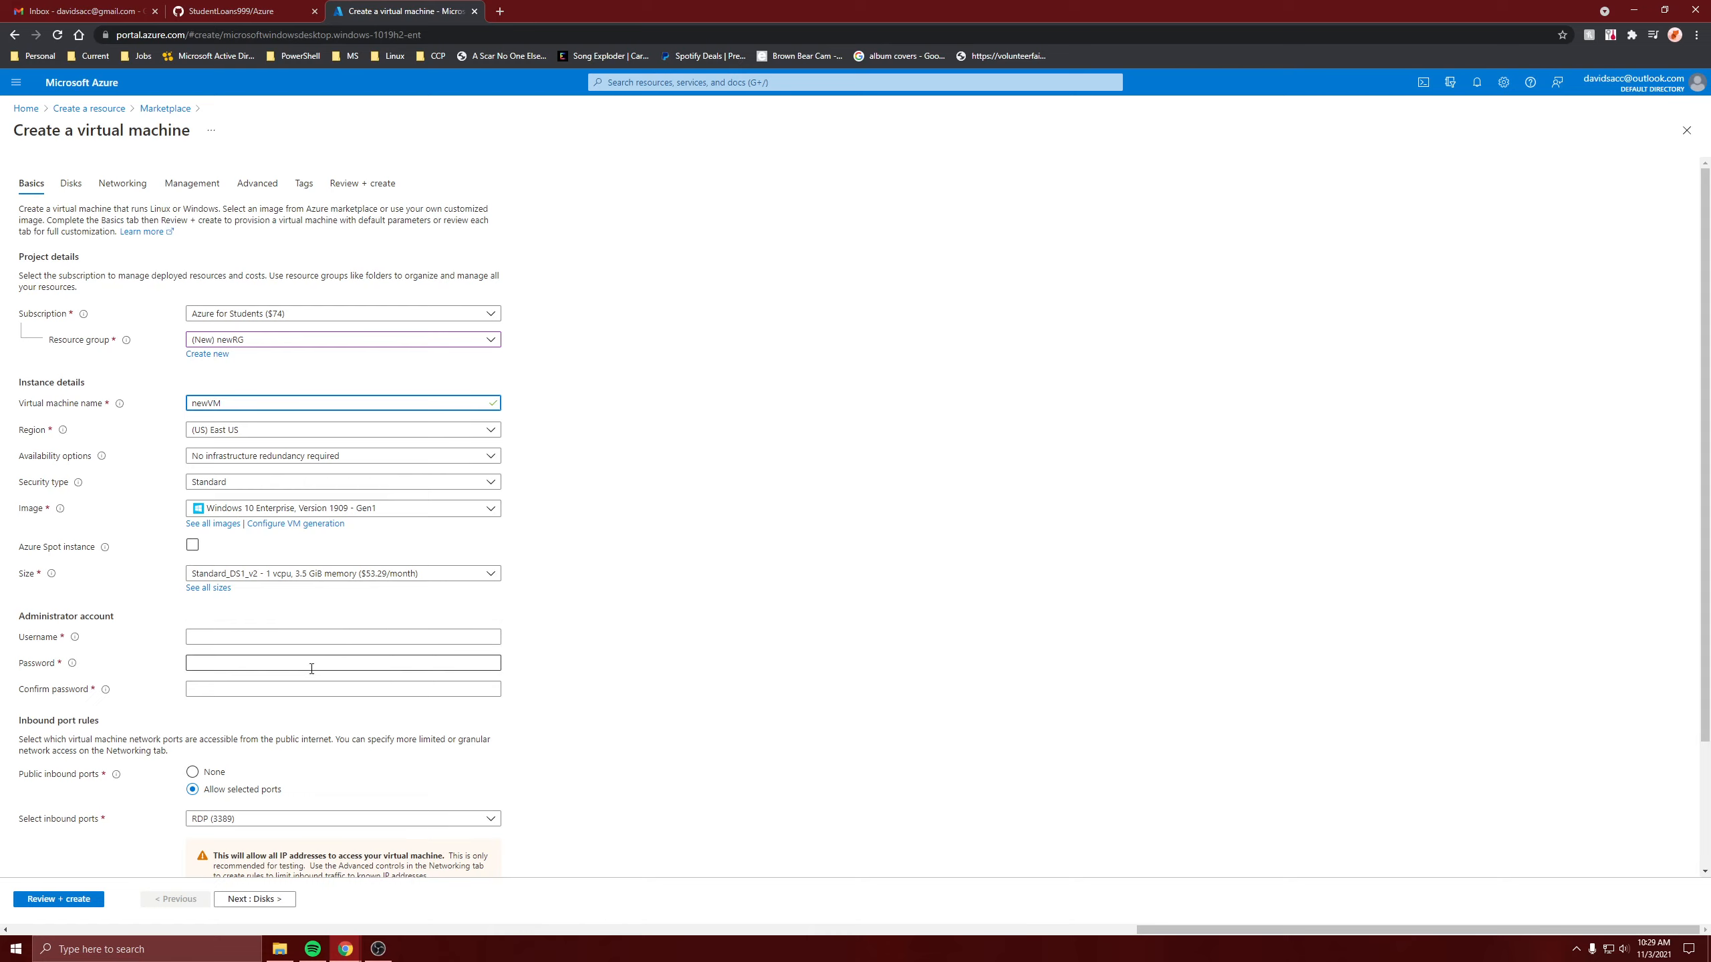
Enter the administrator username and password, confirm Windows 10 licensing, and continue to Disks.
left_click(282, 637)
type("david")
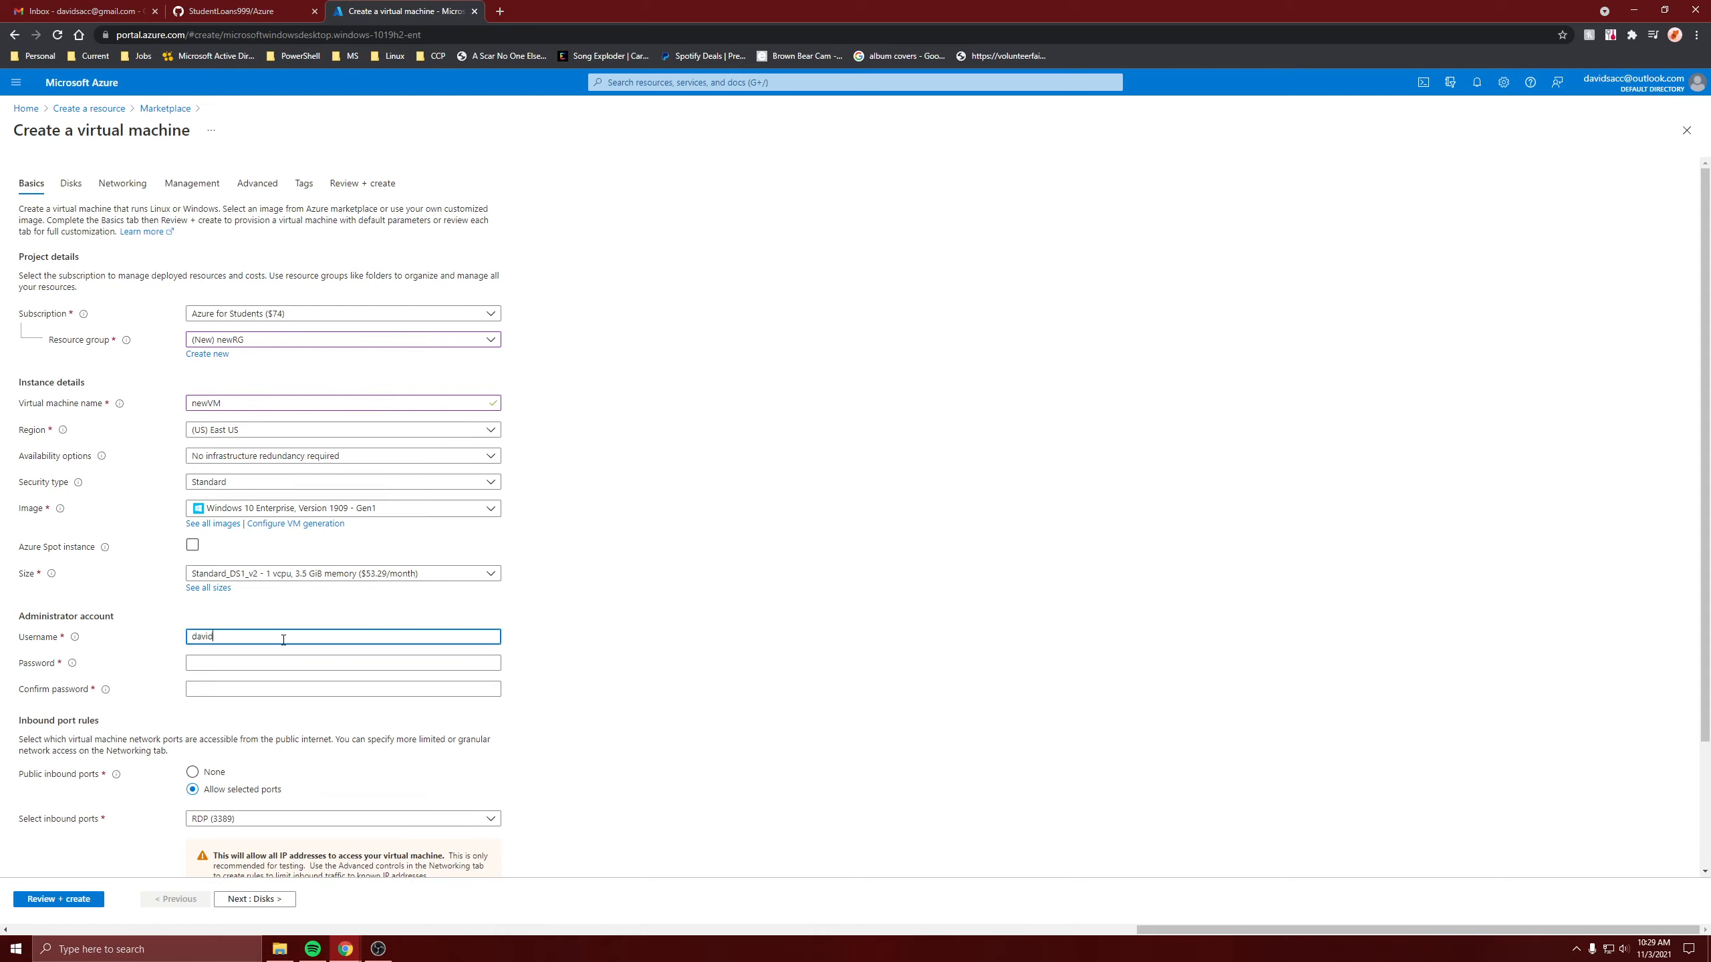
key("Tab")
type("**************")
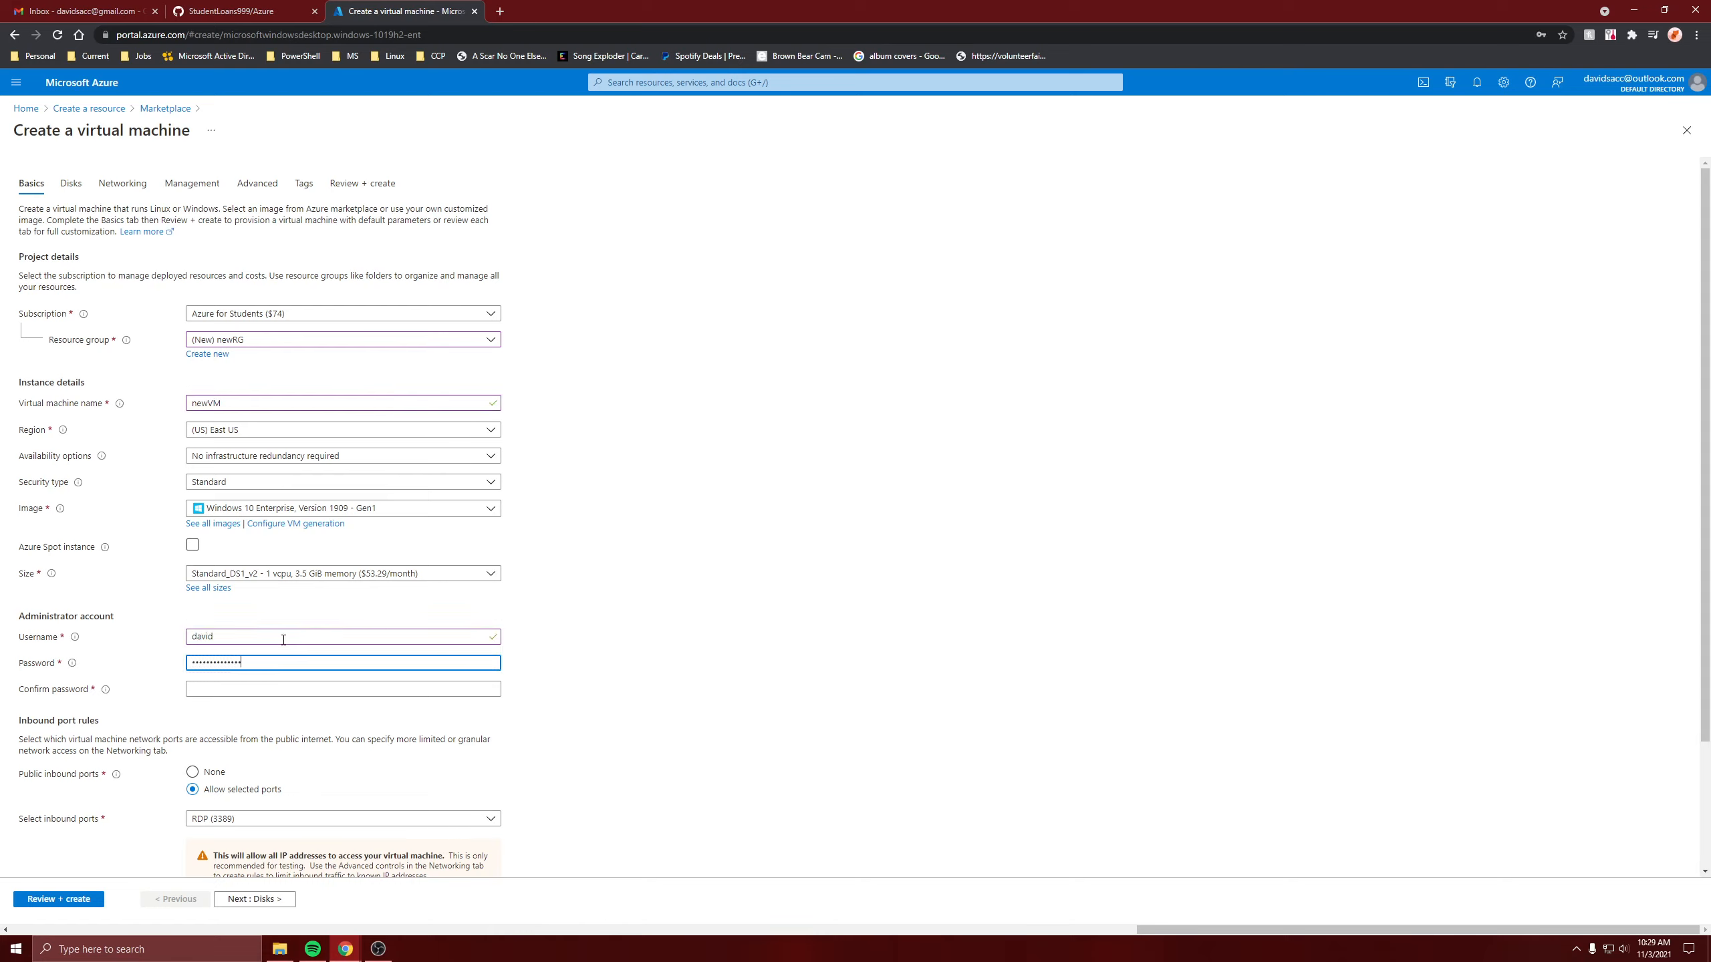
type("*")
key("Tab")
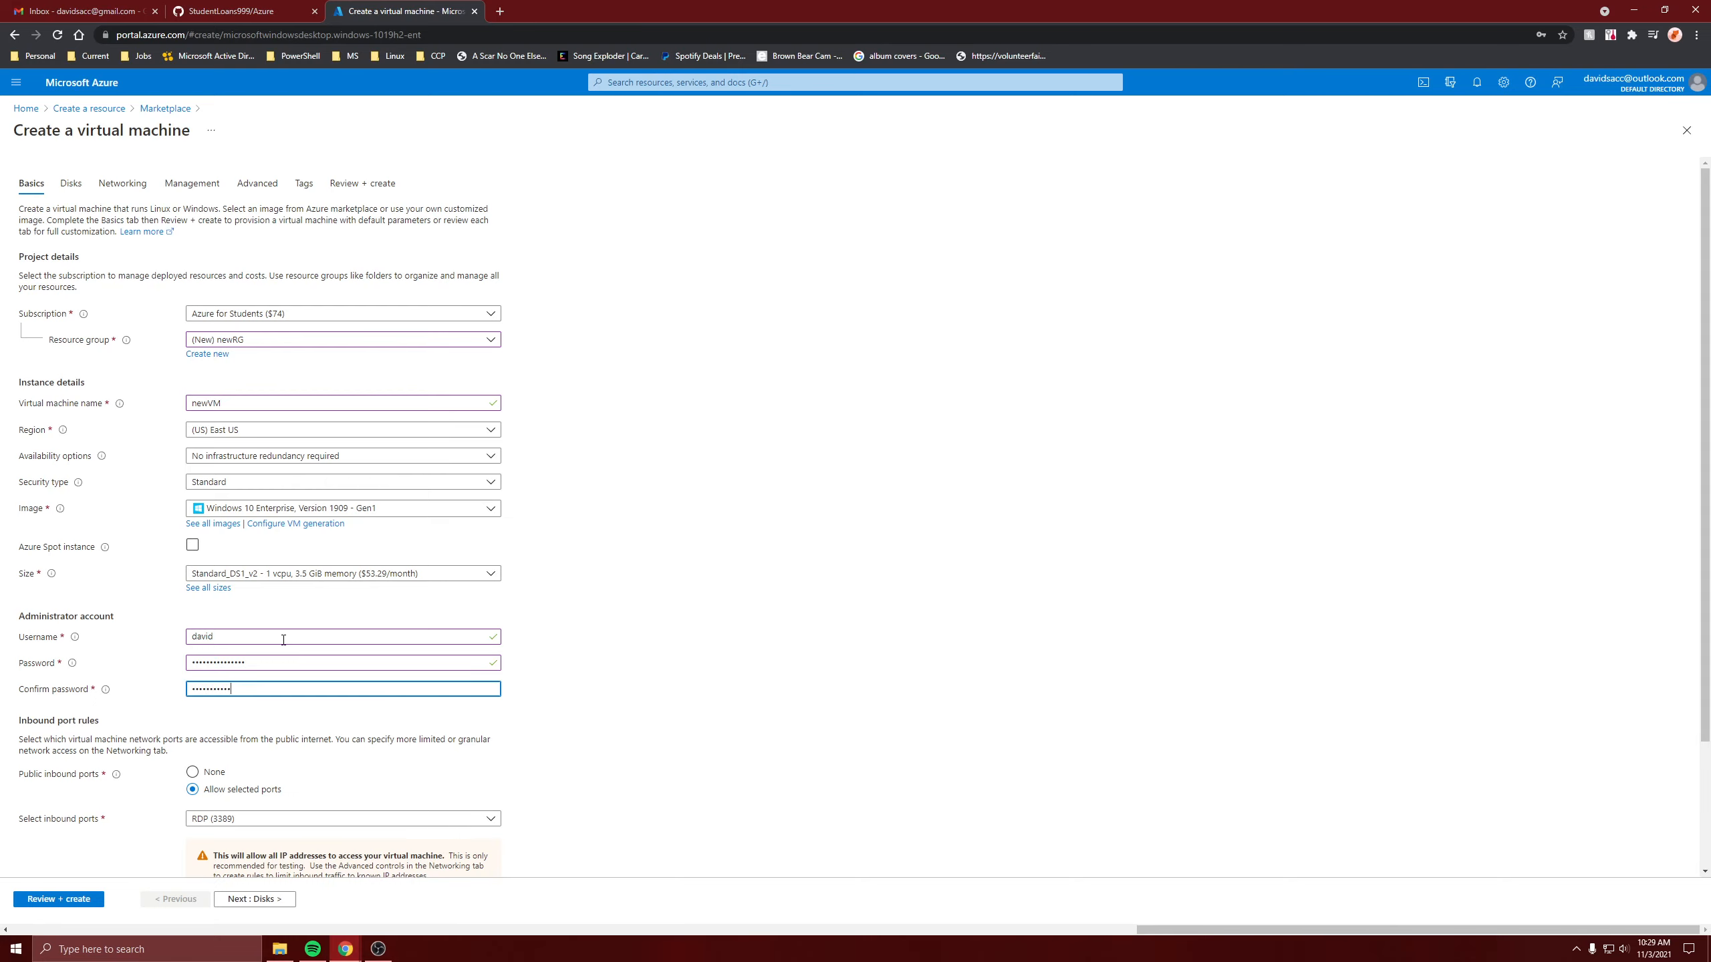
type("***************")
scroll(279, 653, "down", 3)
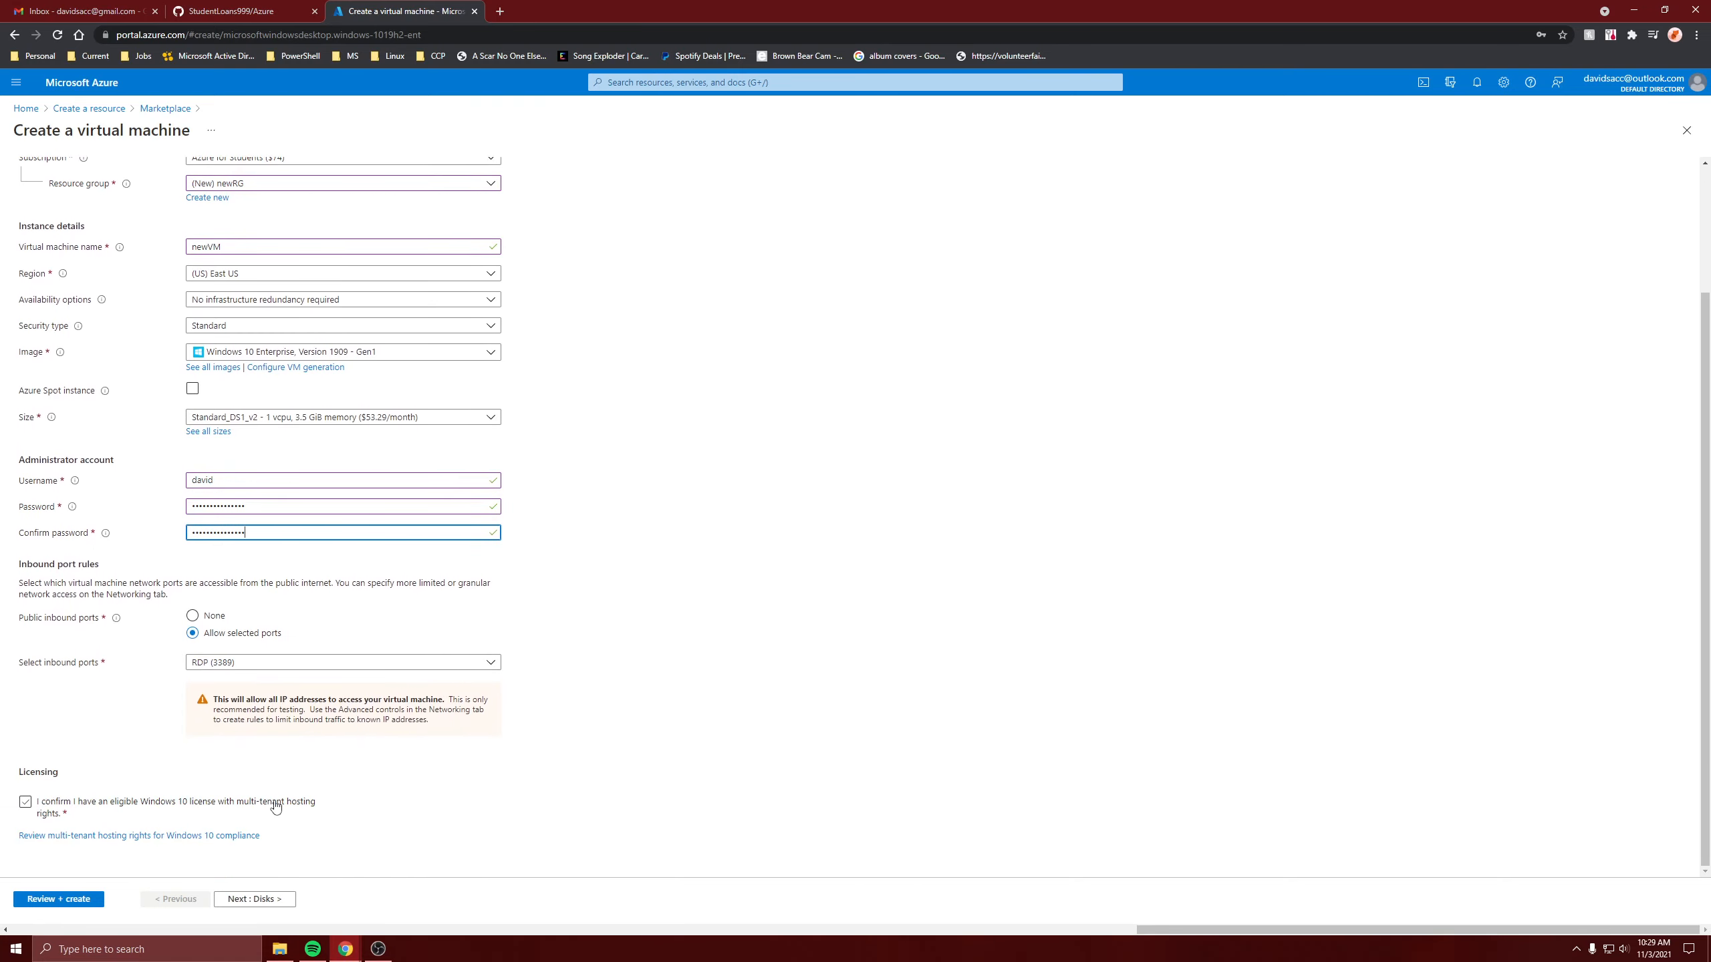
left_click(25, 803)
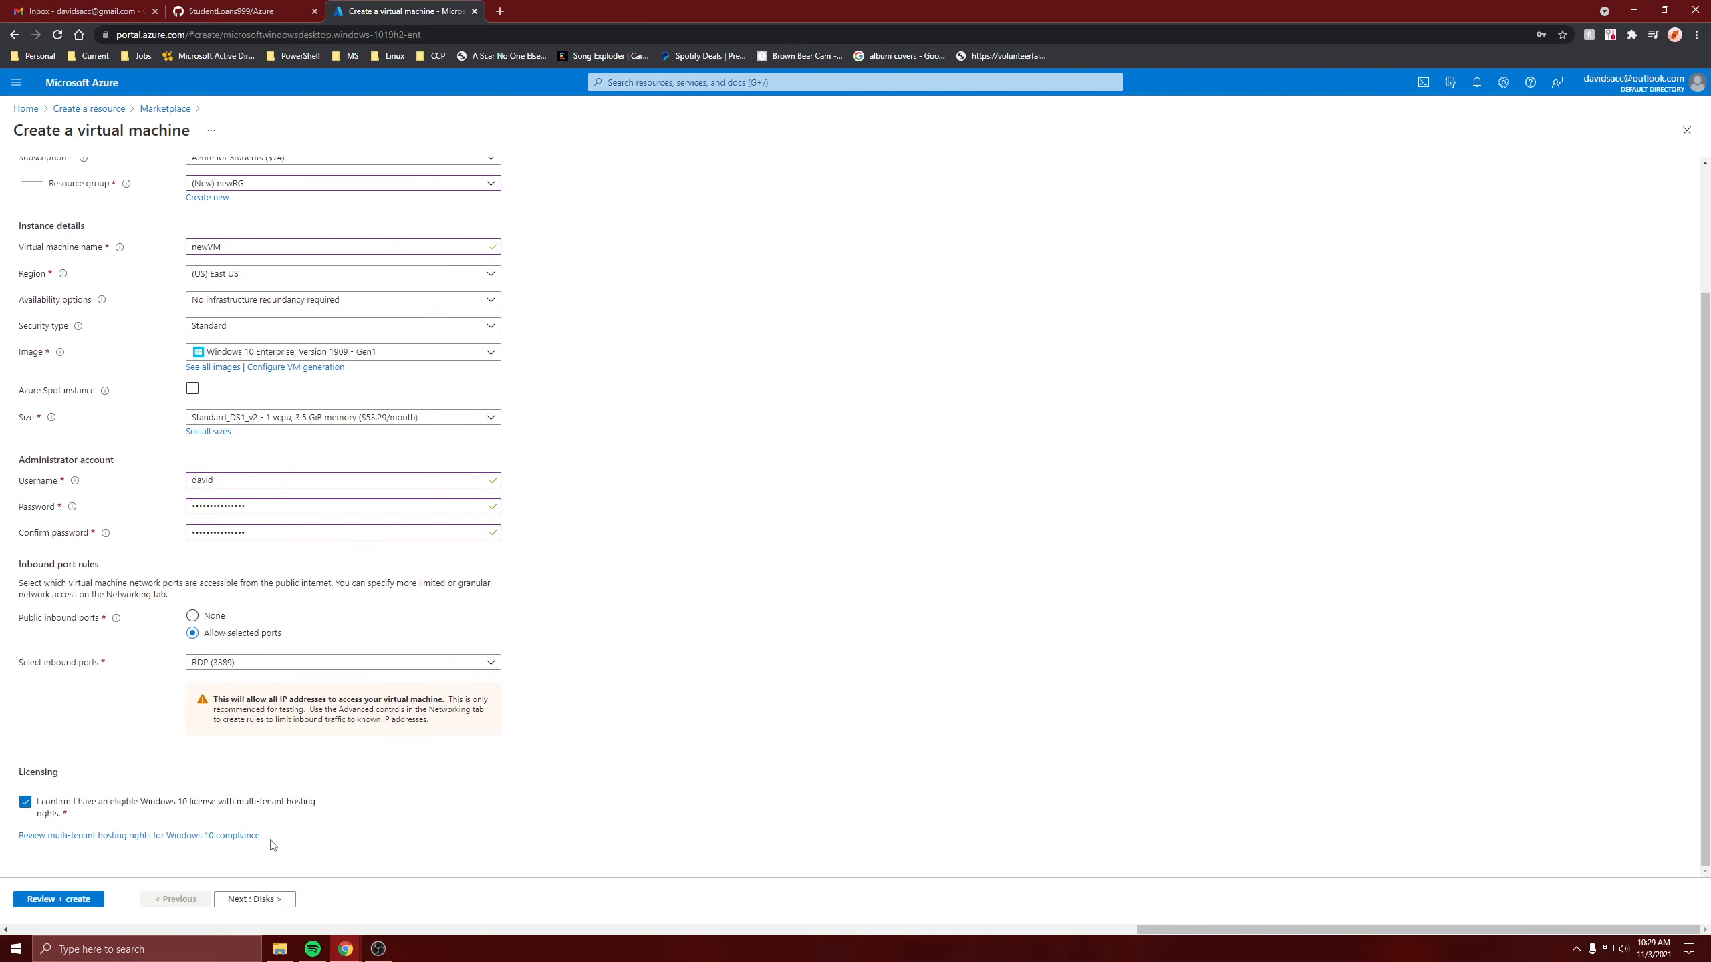
left_click(253, 899)
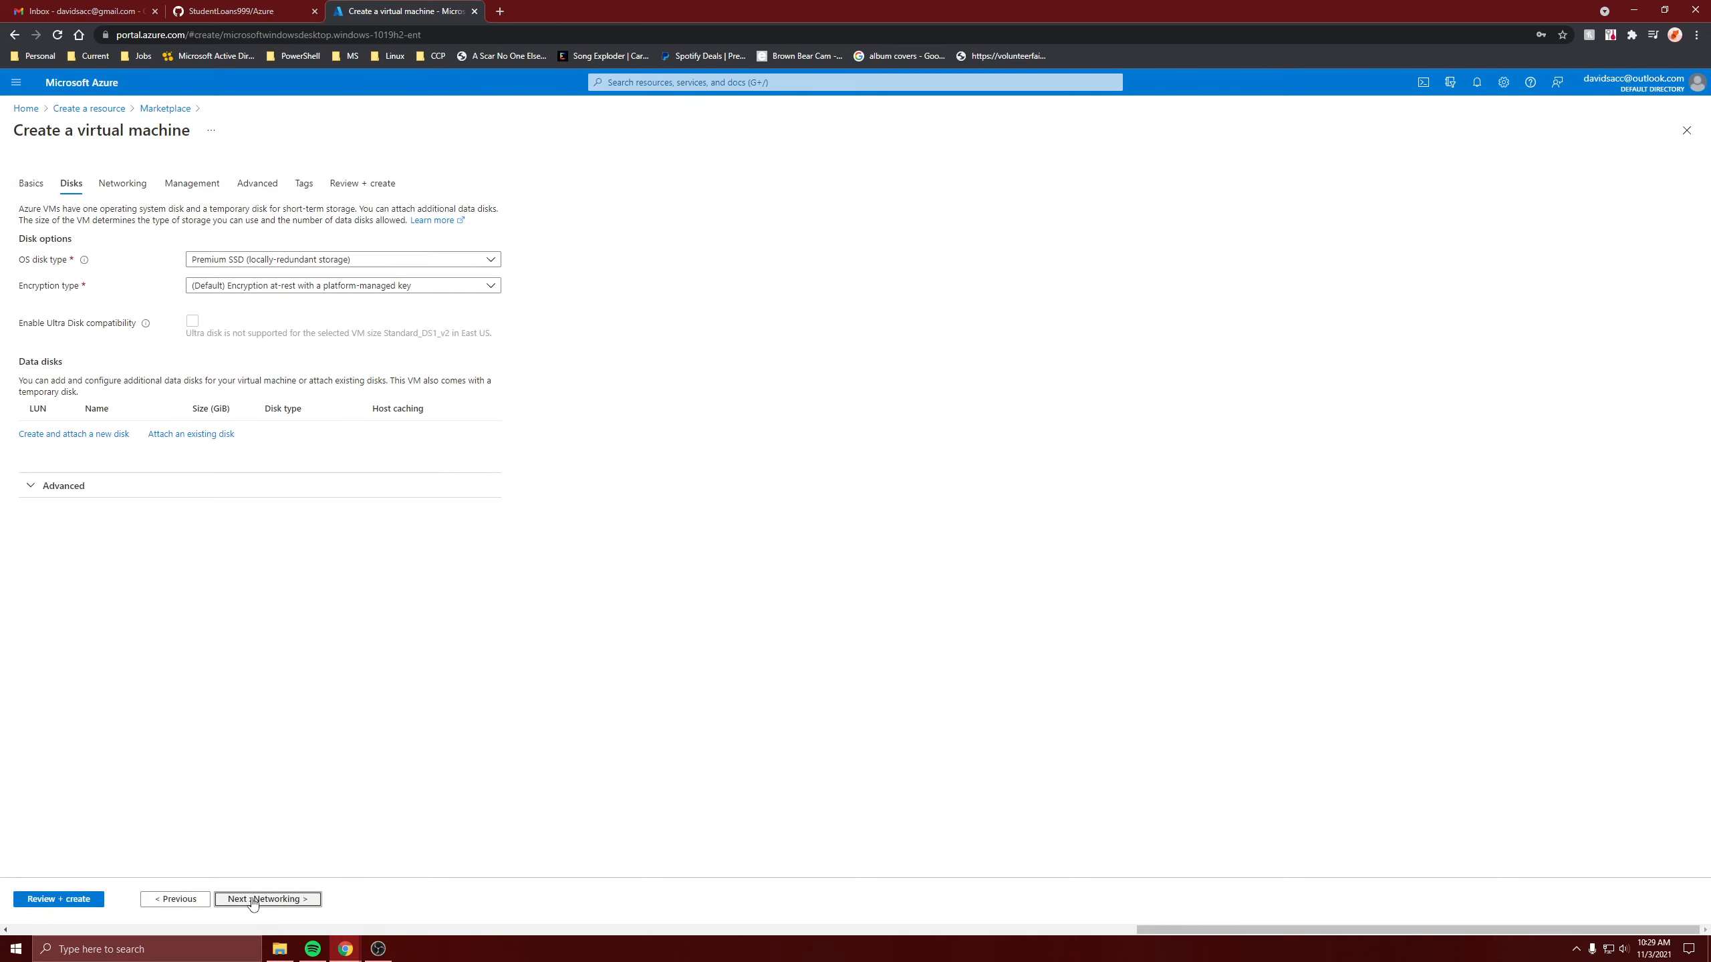
Create virtual network clientVnet for newVM, then review and create the VM.
left_click(254, 899)
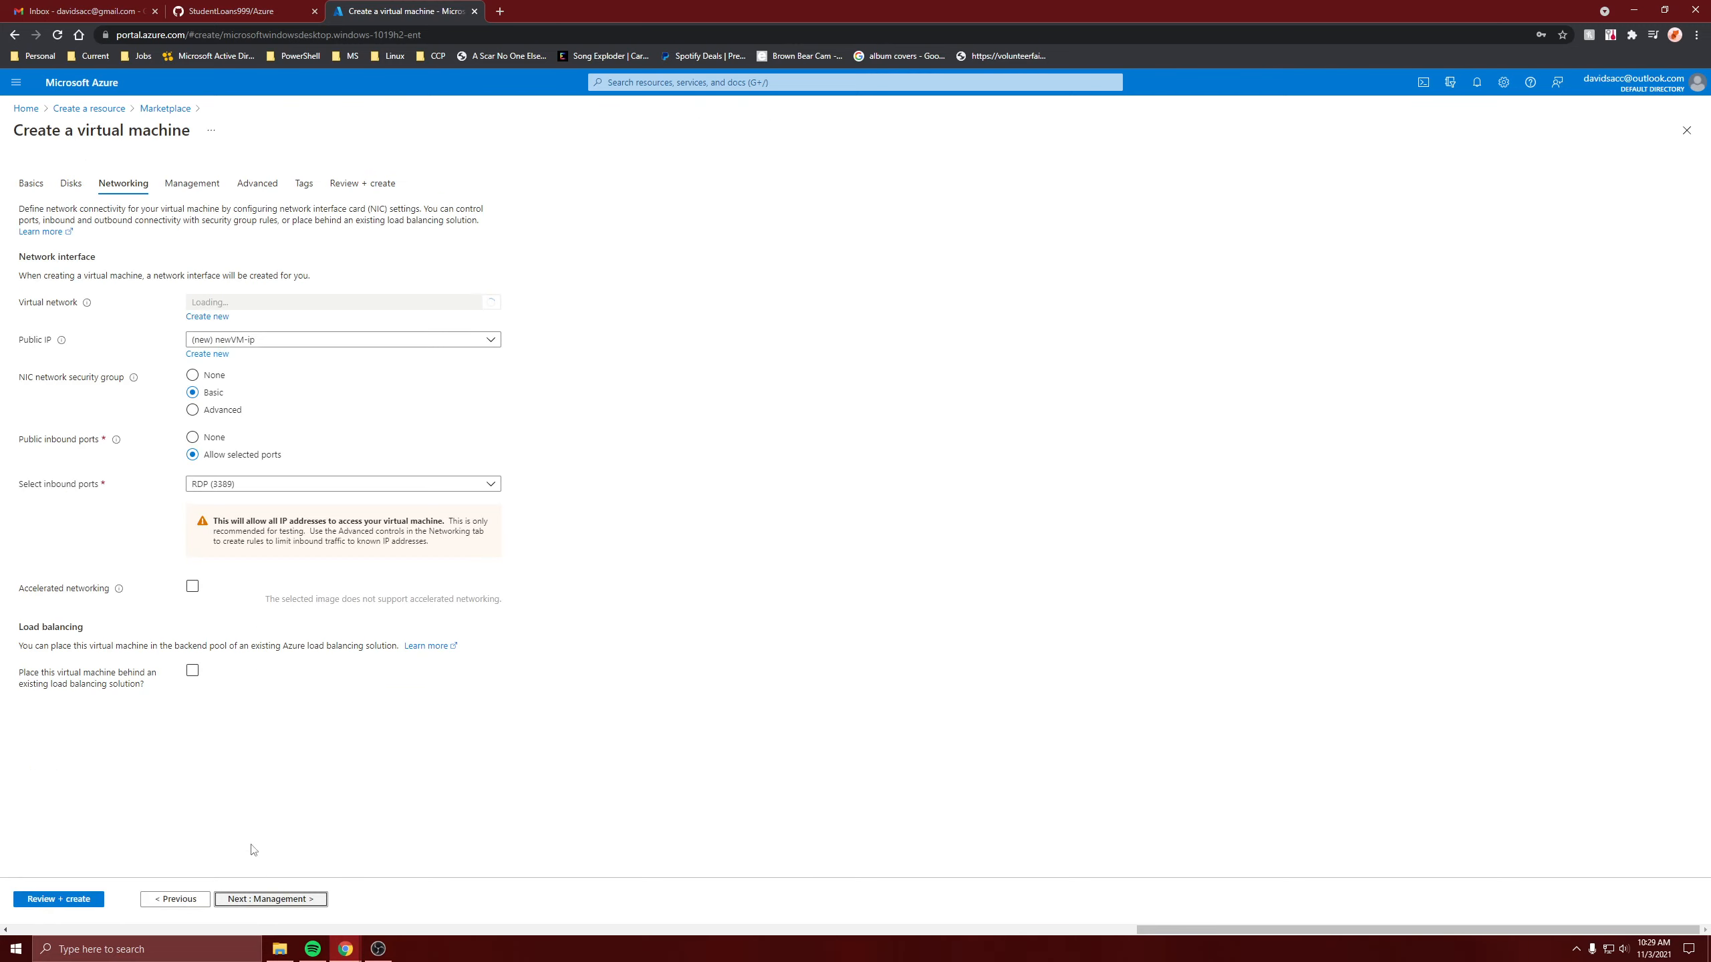
left_click(215, 317)
triple_click(1266, 211)
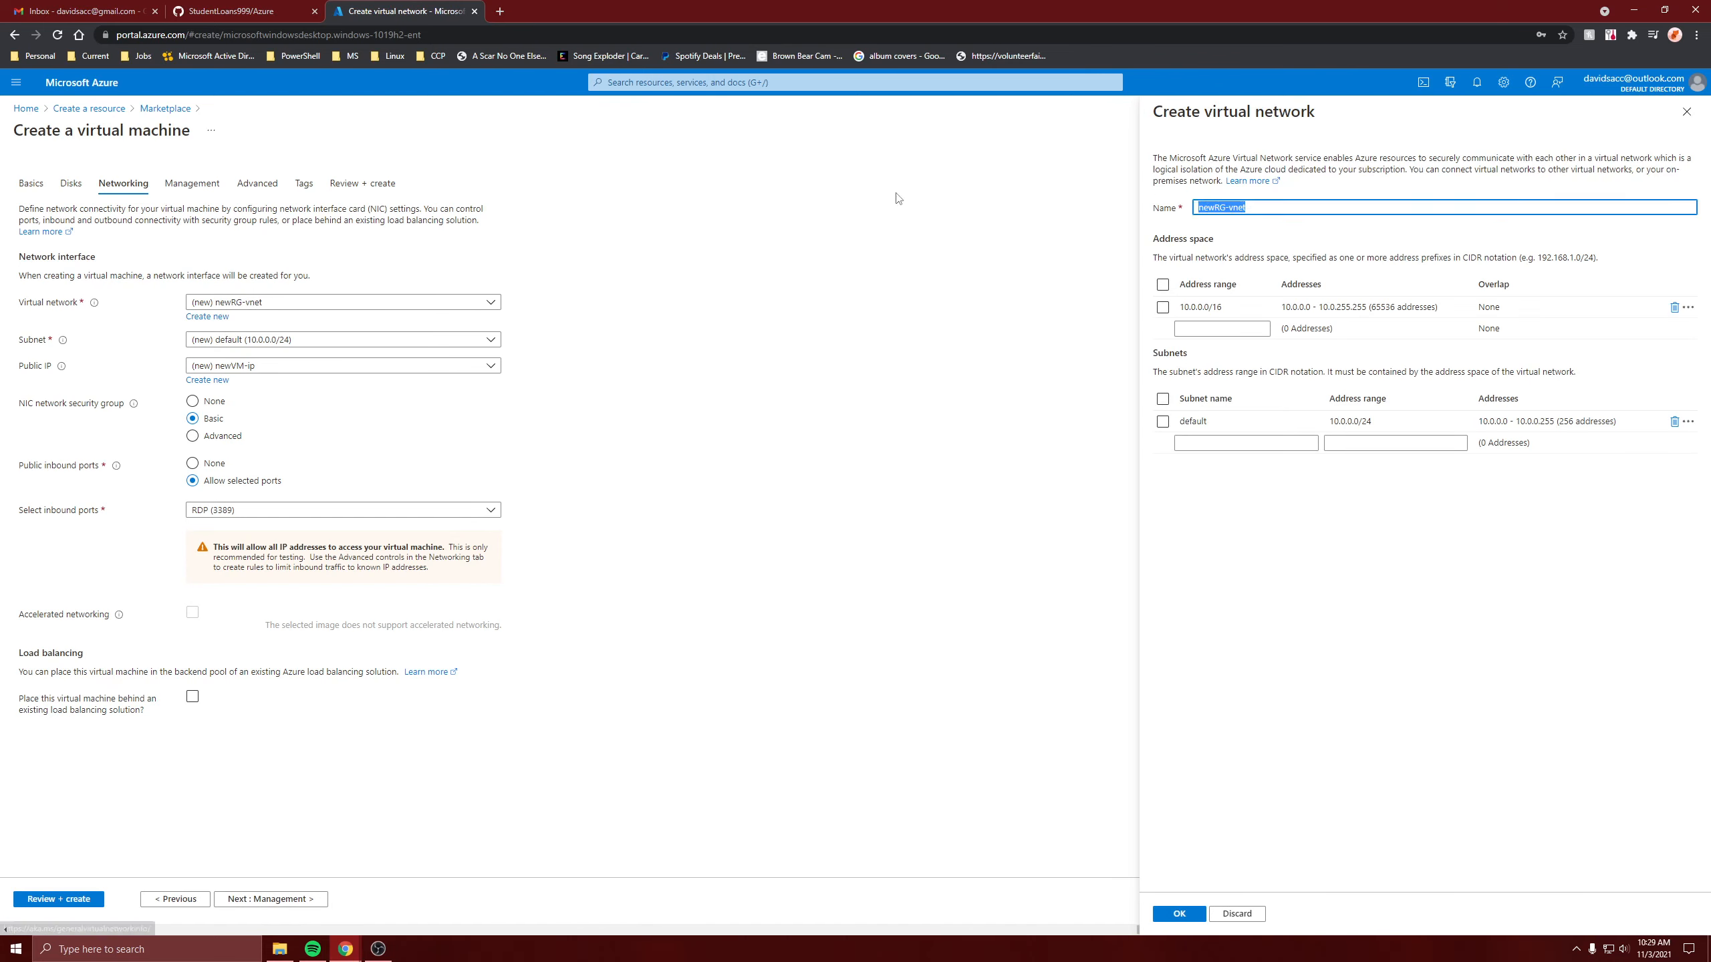
type("clientVnet")
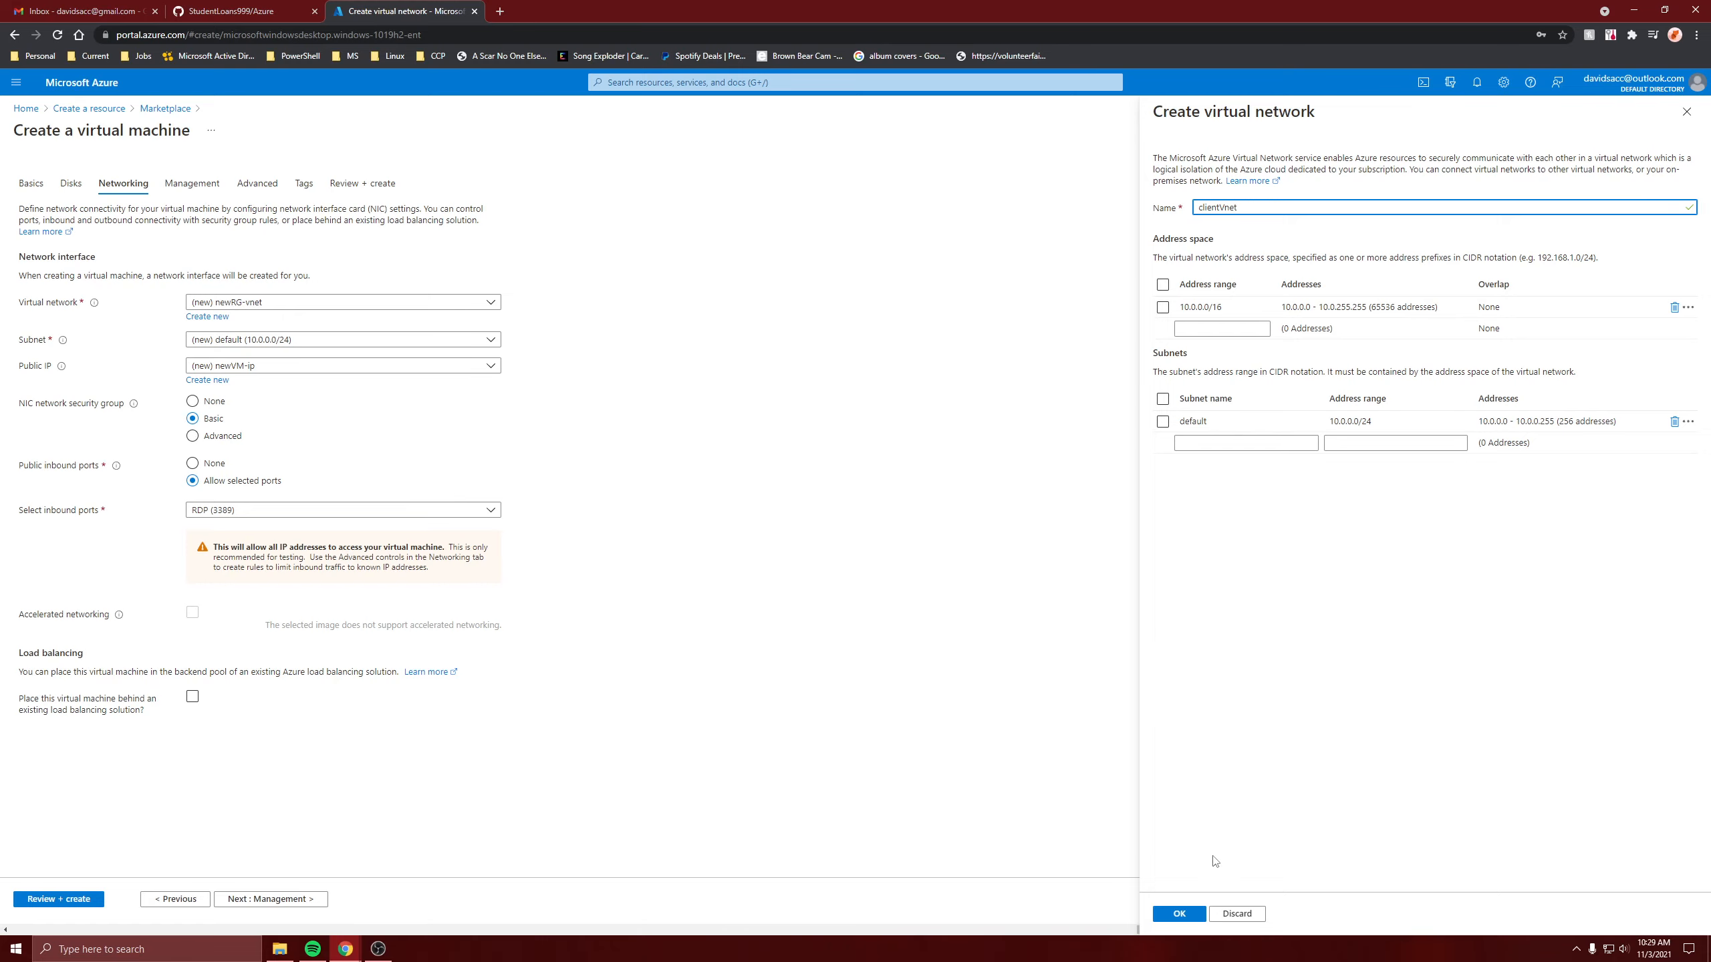
left_click(1176, 924)
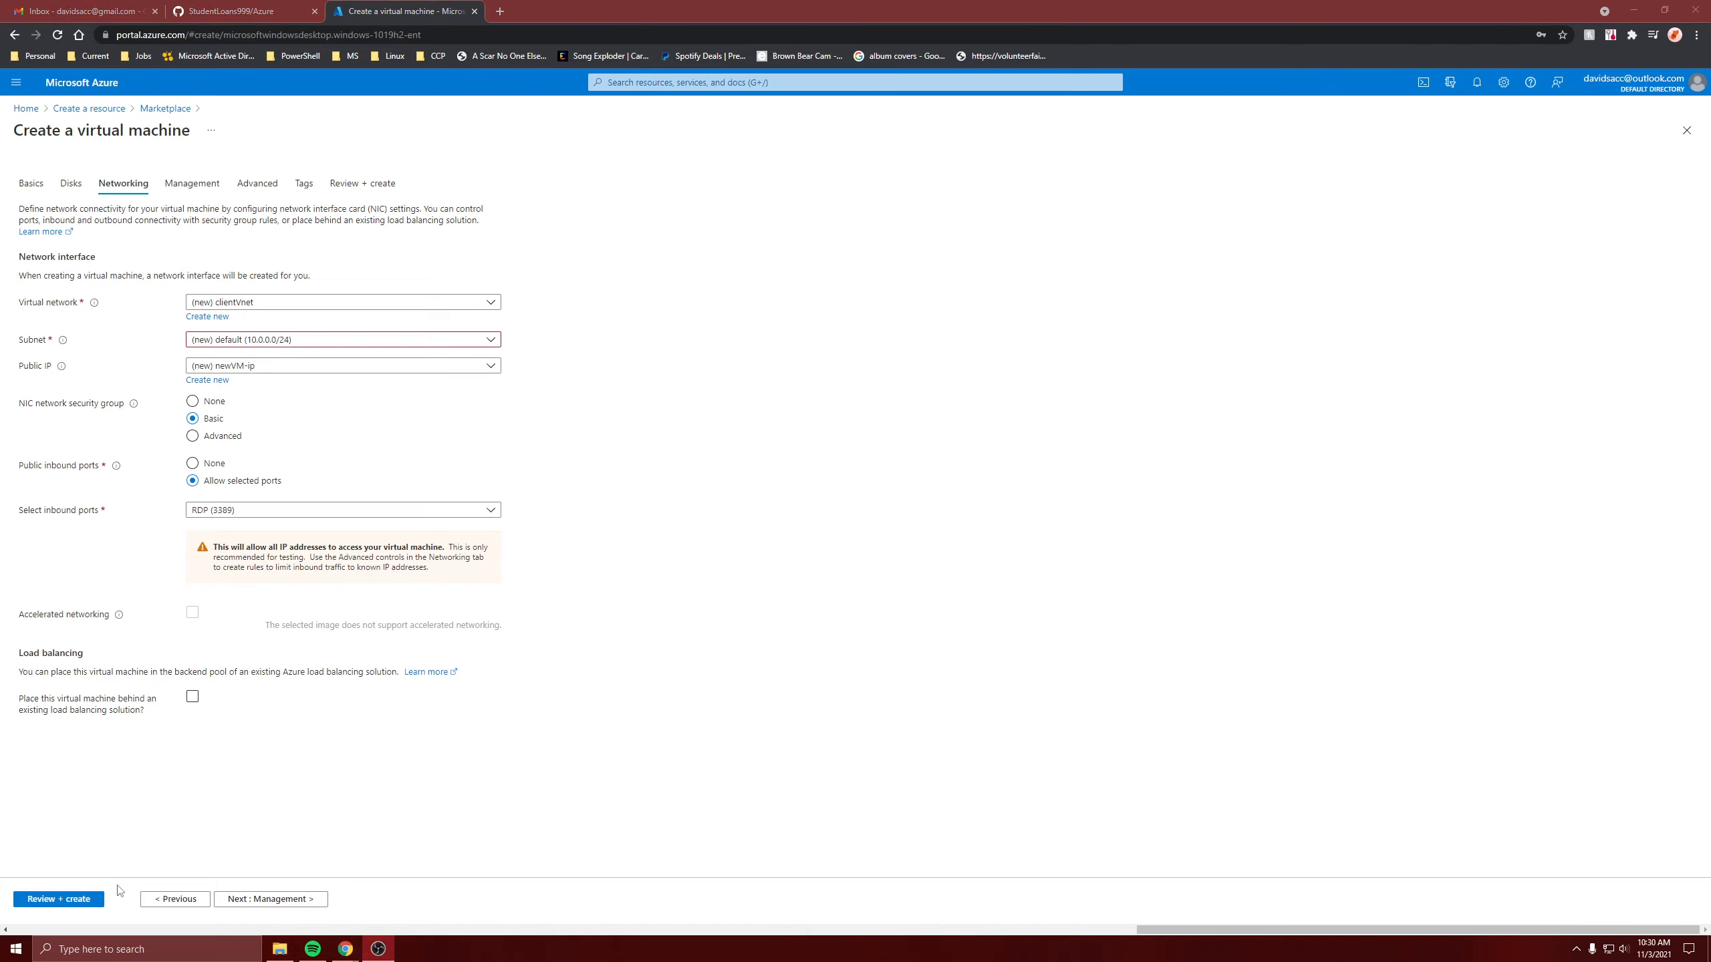
left_click(99, 901)
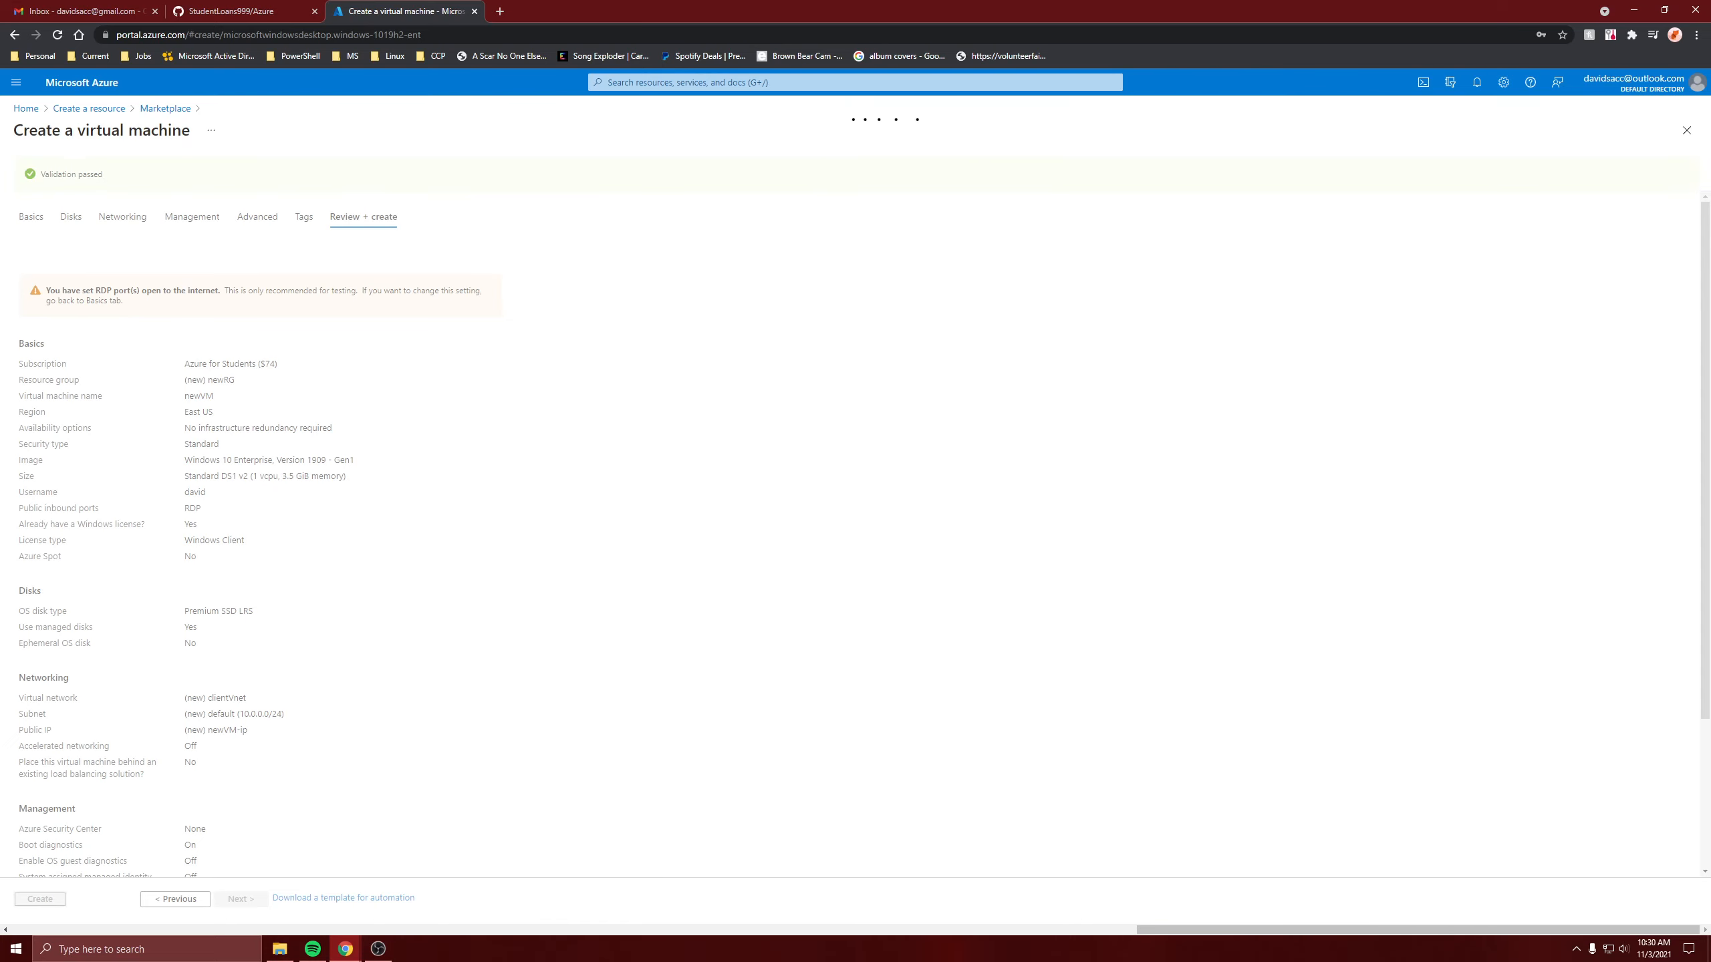
Open Azure Active Directory's Devices, view All devices, then open Device settings.
left_click(34, 109)
left_click(606, 188)
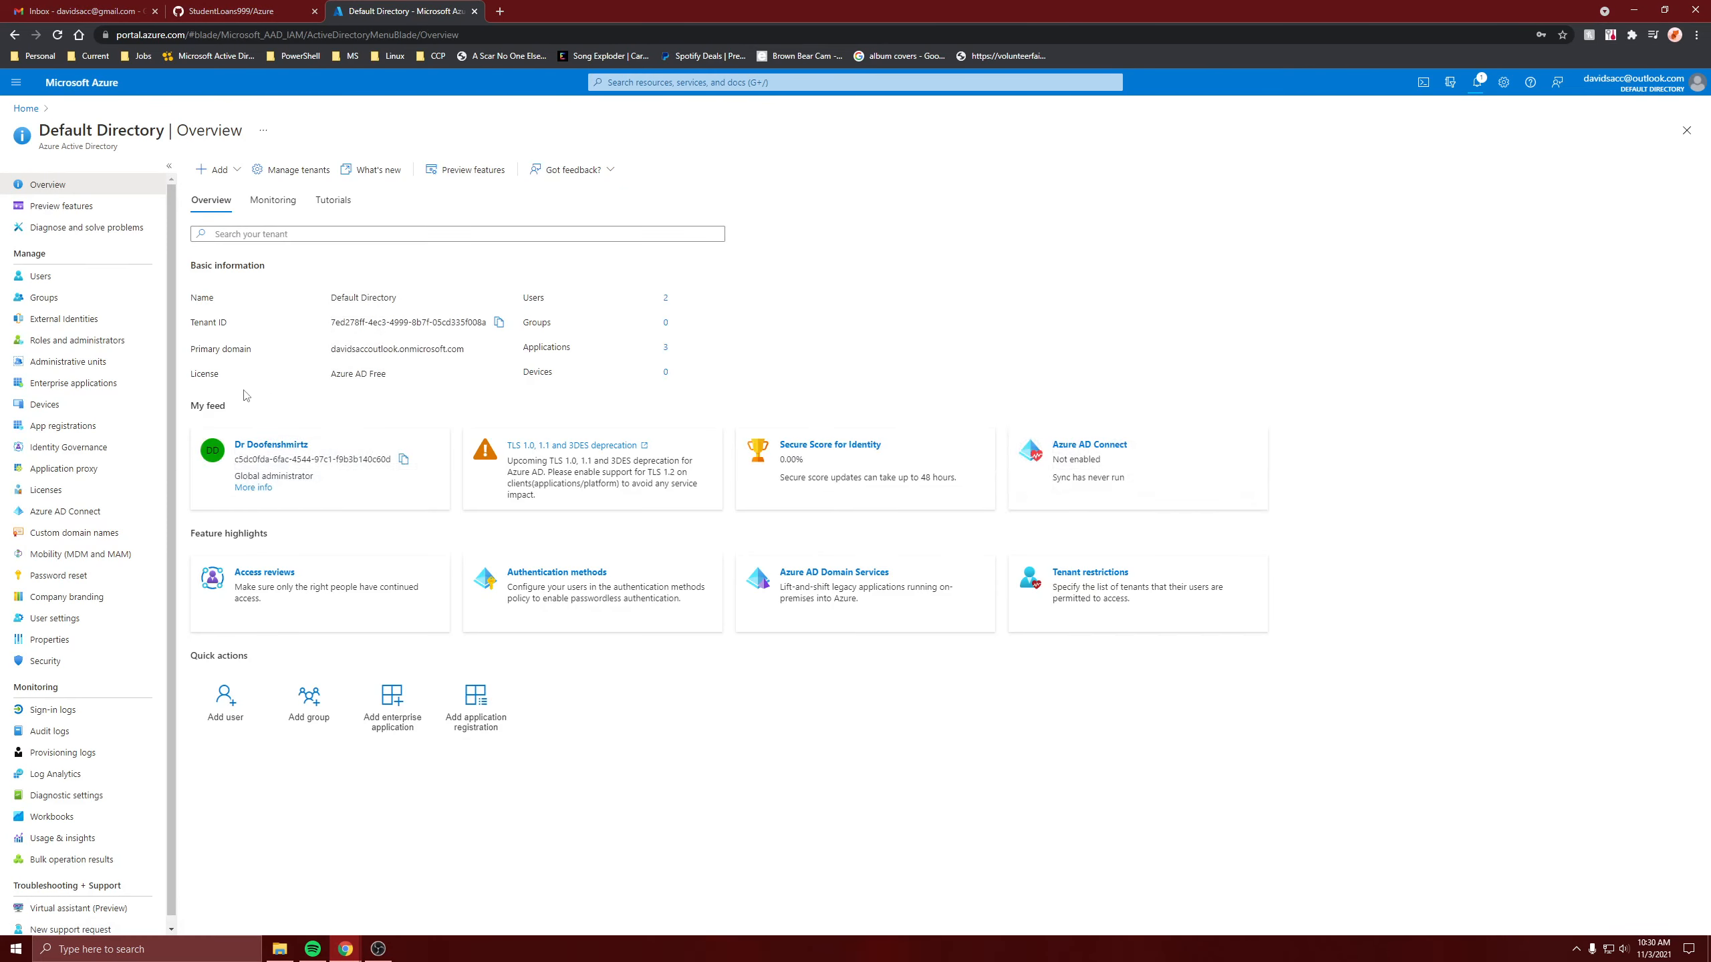
left_click(48, 404)
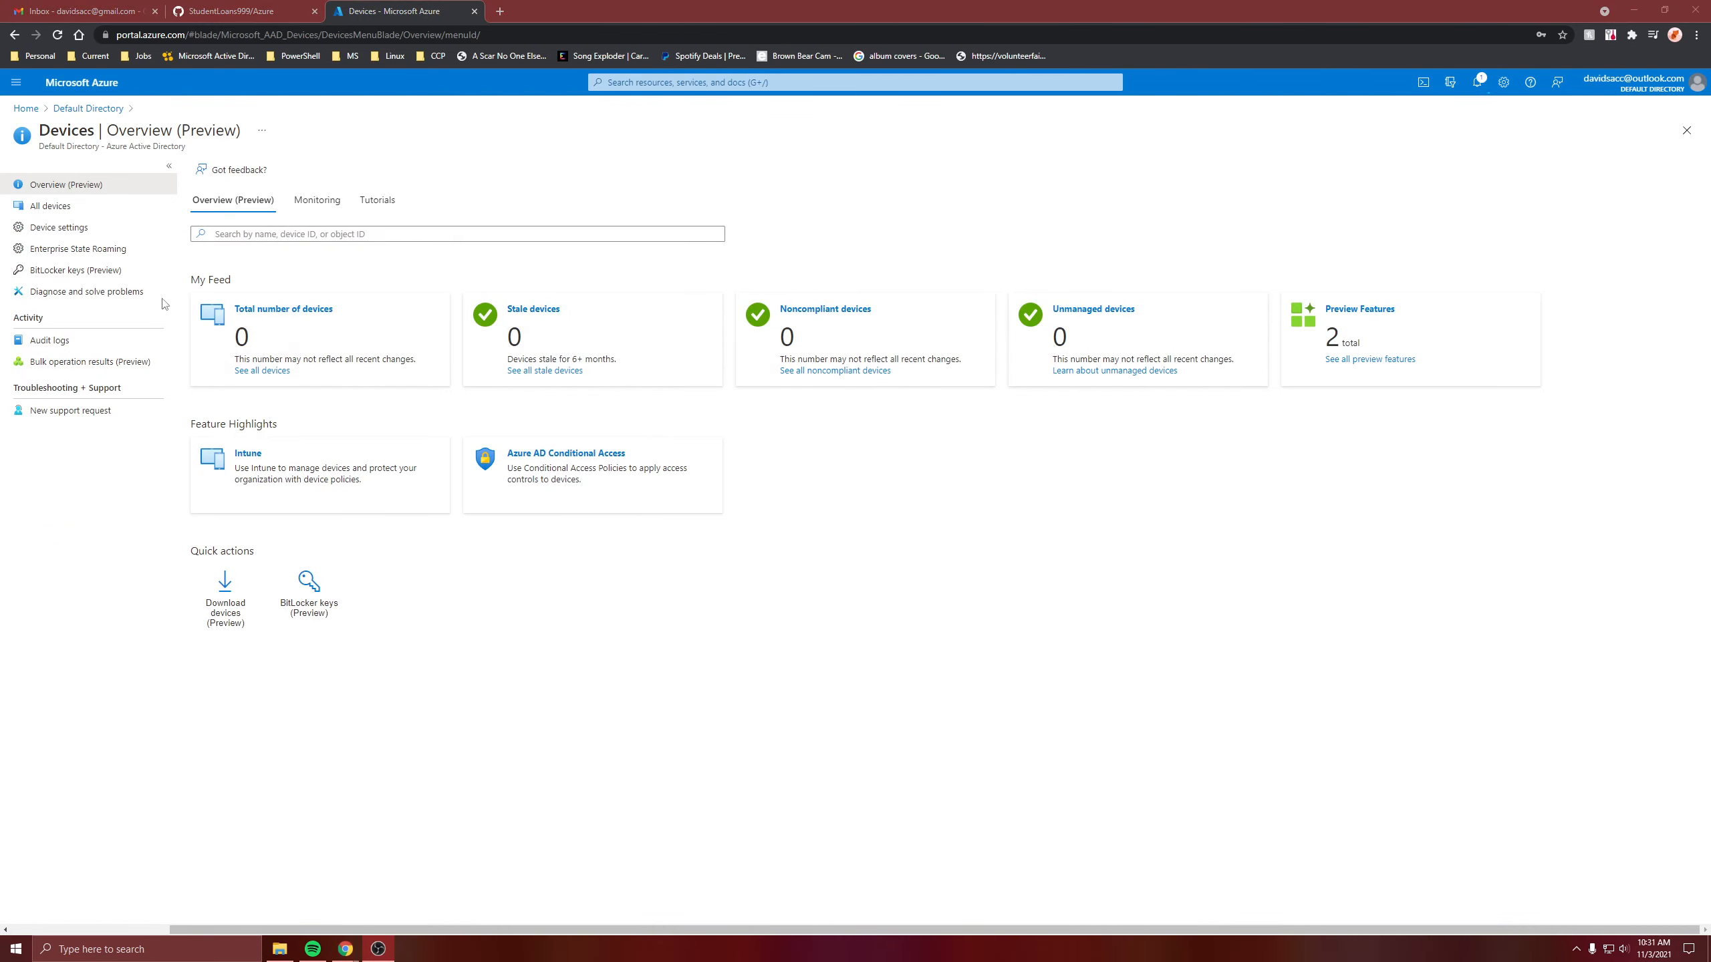
left_click(47, 206)
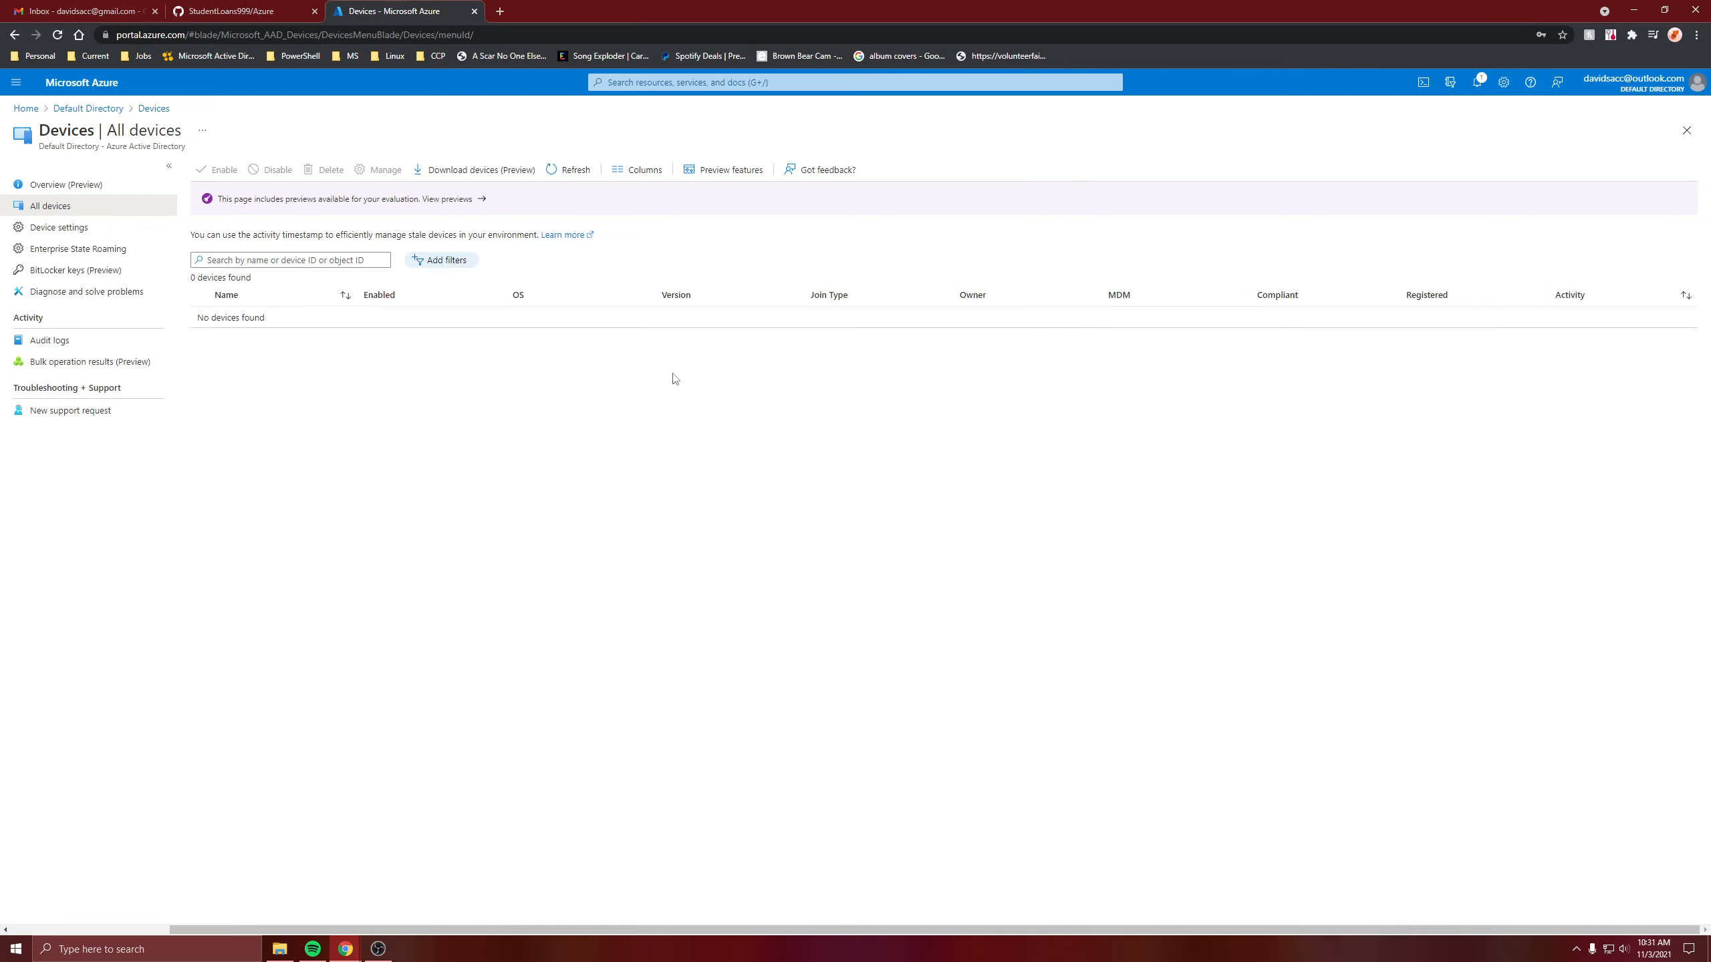
left_click(94, 228)
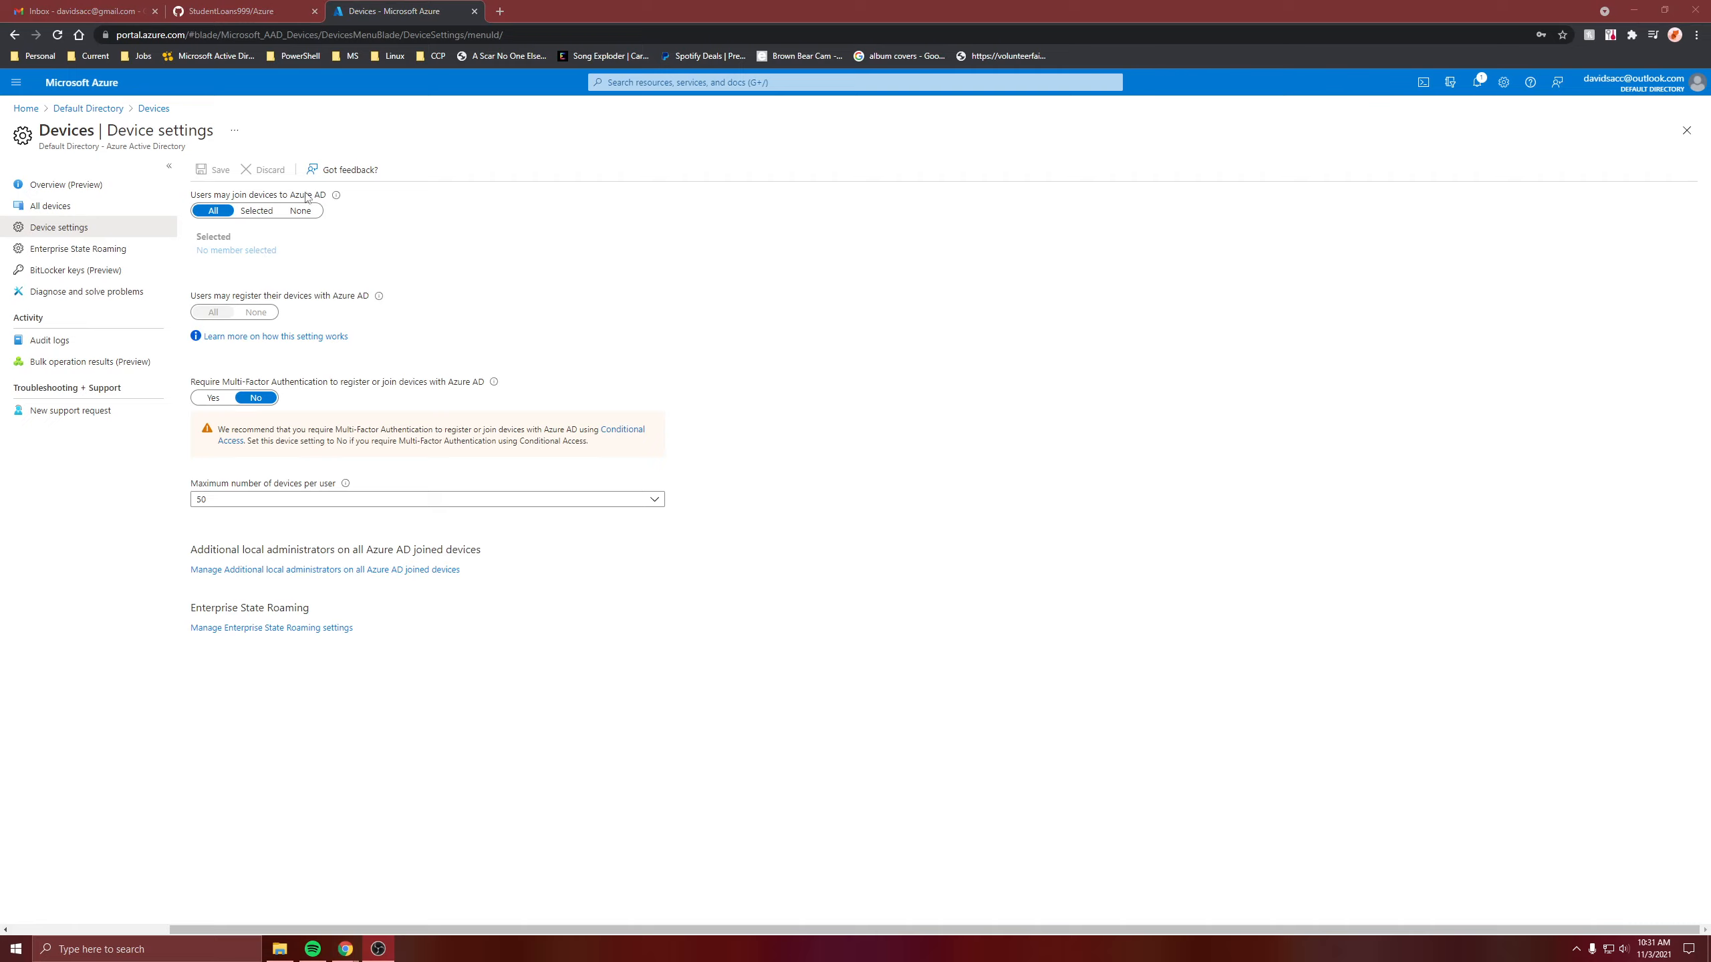
Switch 'Users may join devices' to Selected, review members, then set it back to All.
left_click(257, 211)
left_click(256, 249)
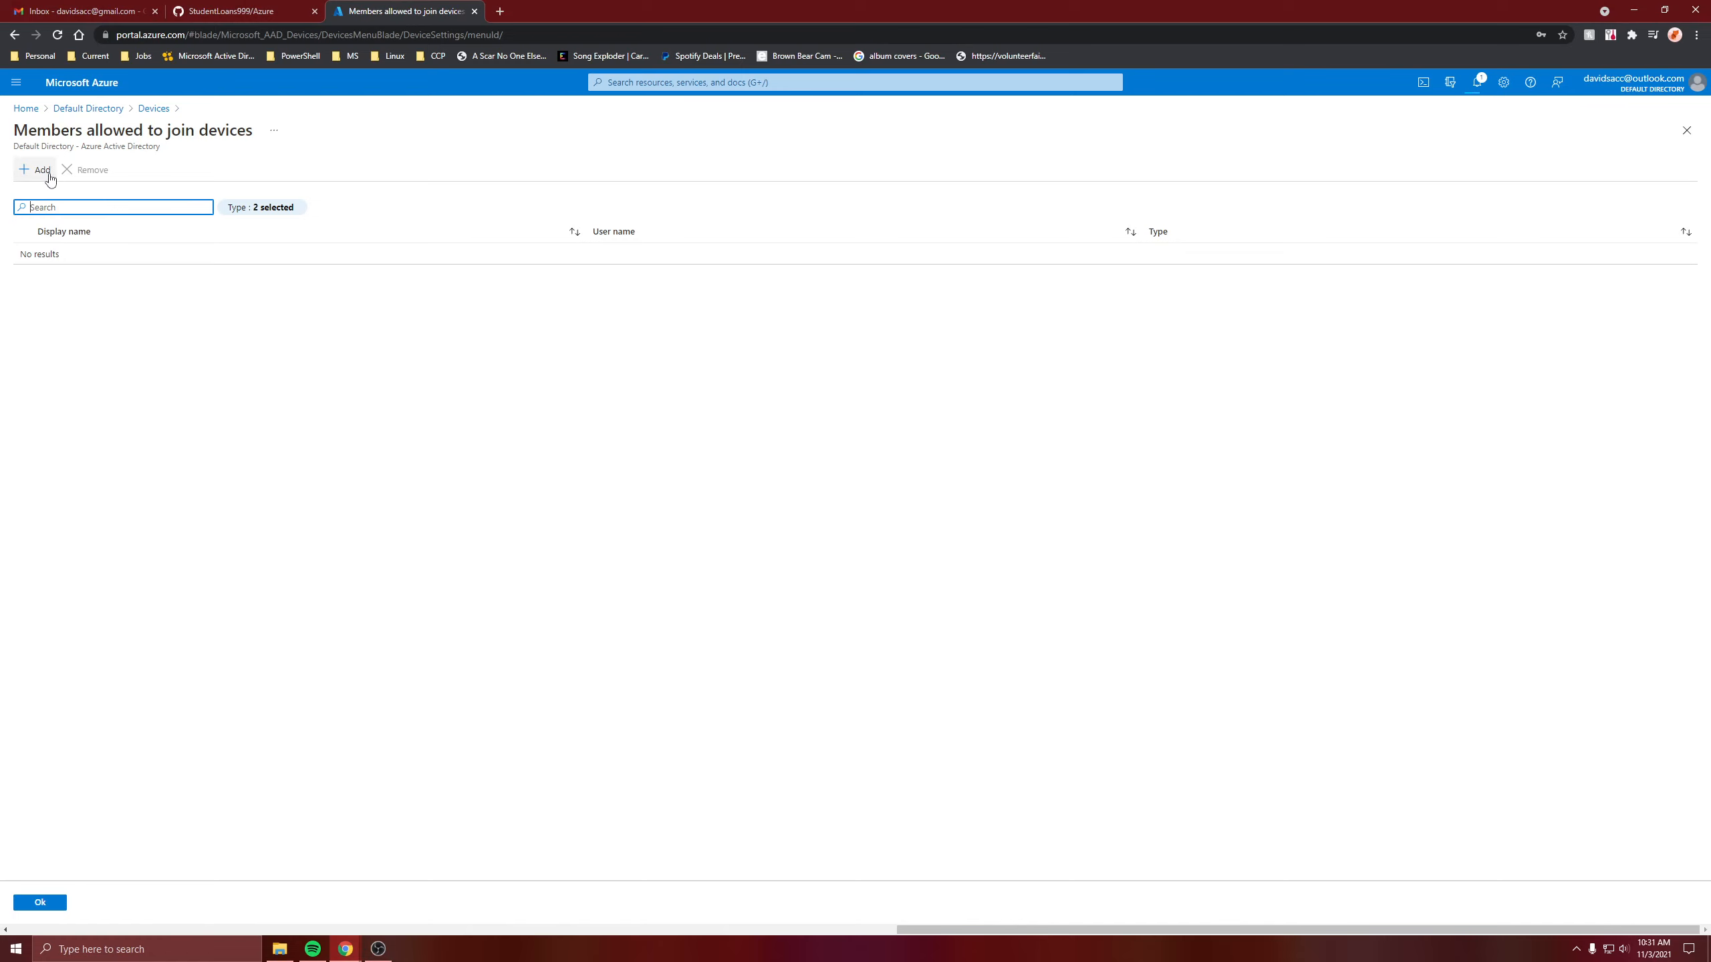
left_click(152, 108)
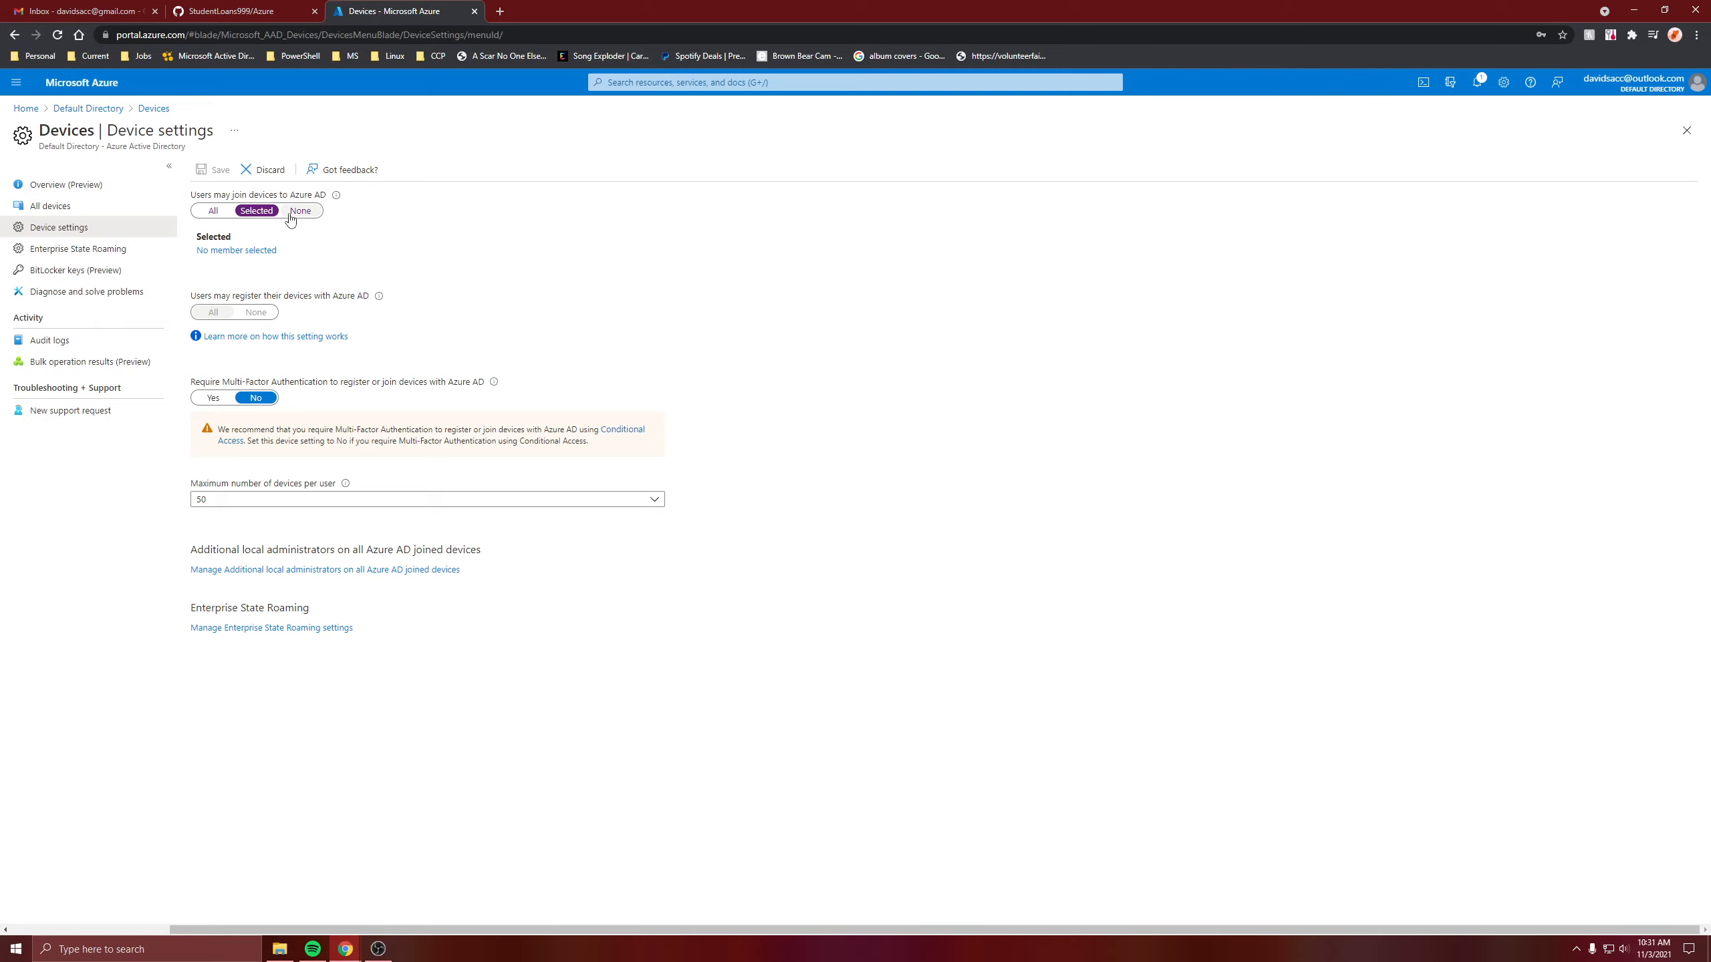
left_click(213, 211)
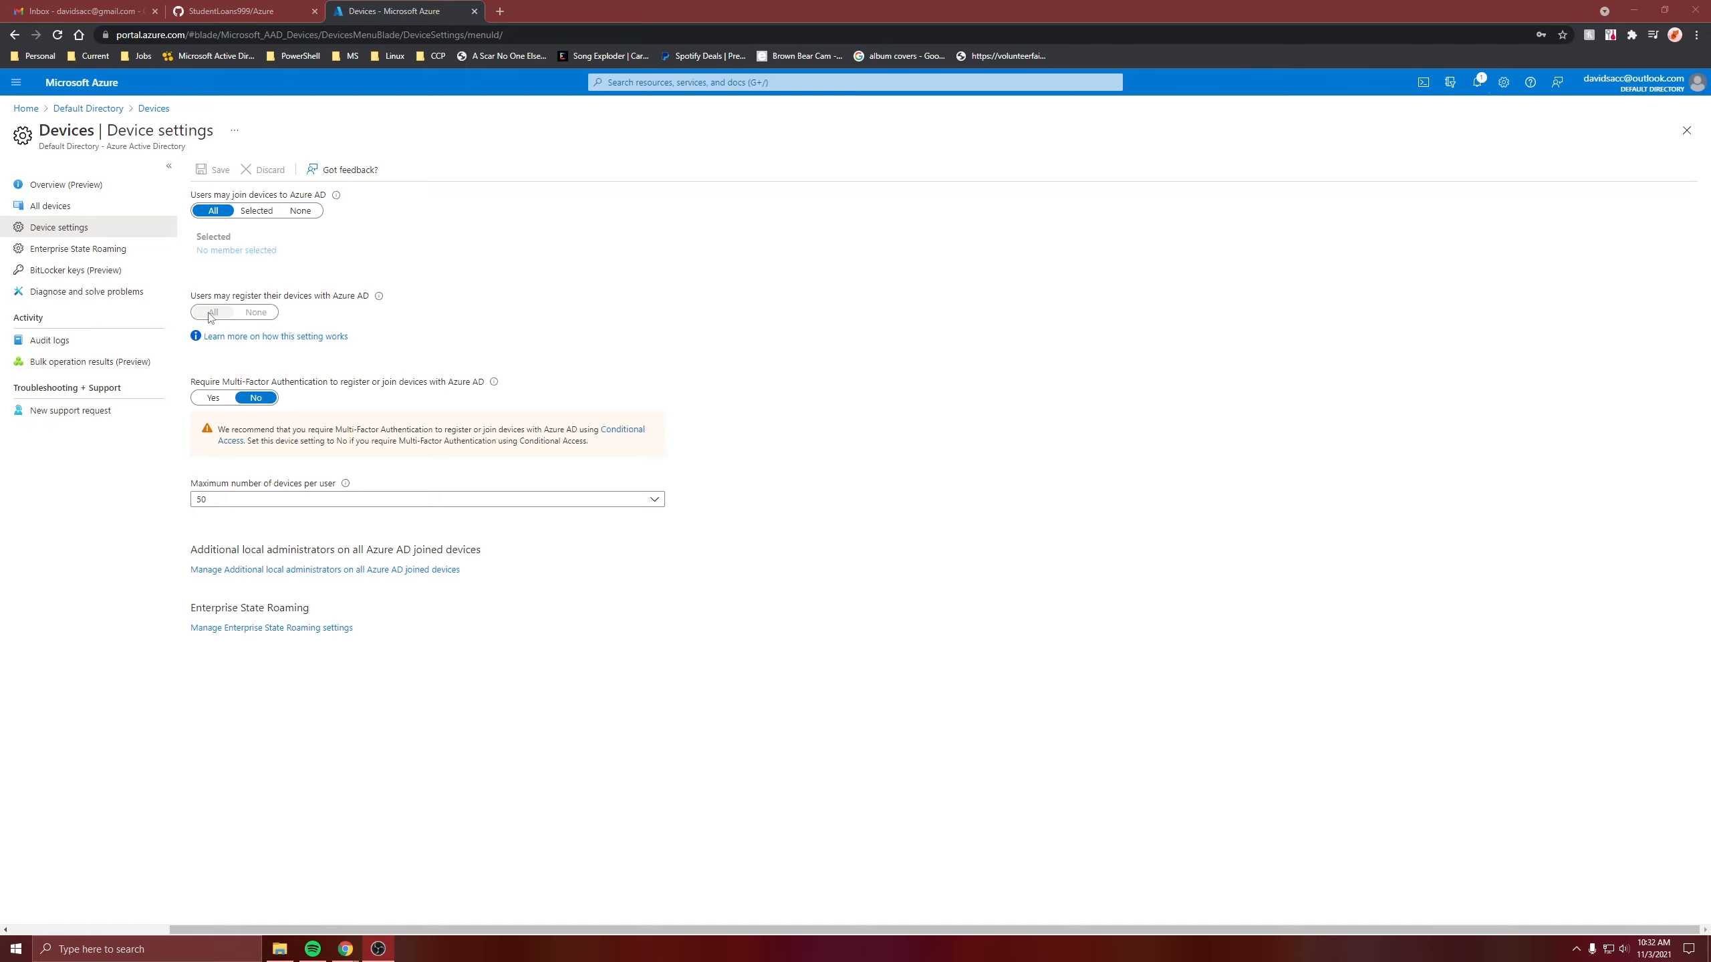
Review the additional local administrators for Azure AD joined devices.
left_click(256, 322)
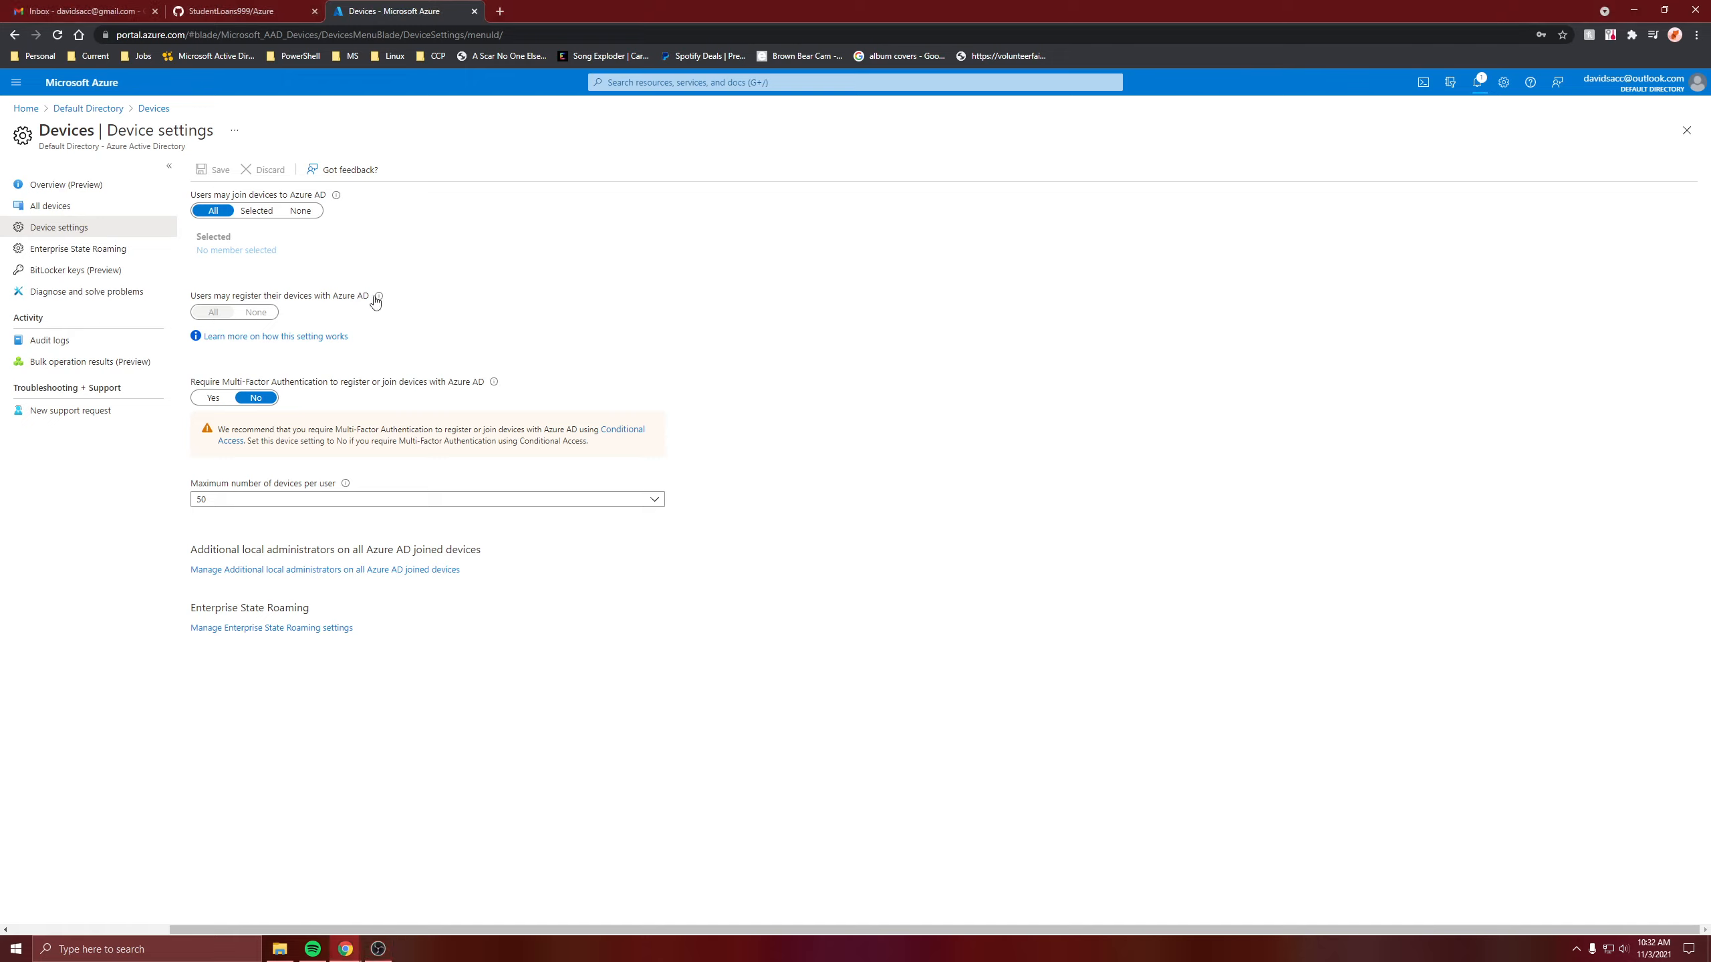
mouse_move(383, 301)
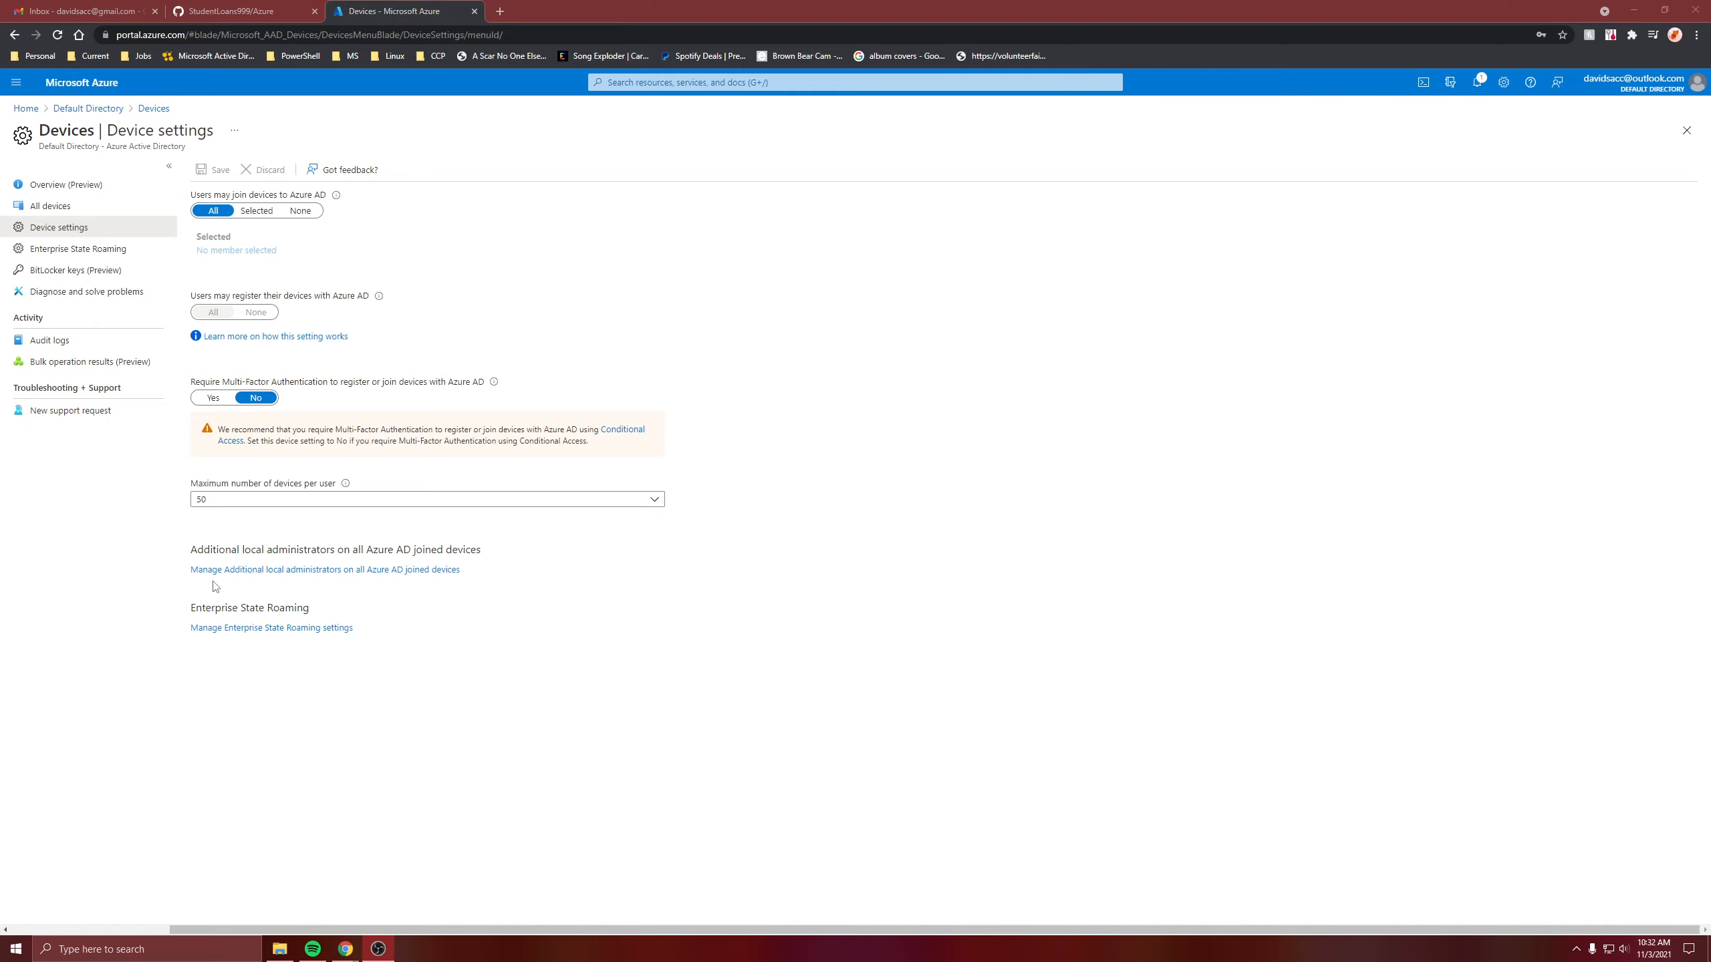
left_click(410, 571)
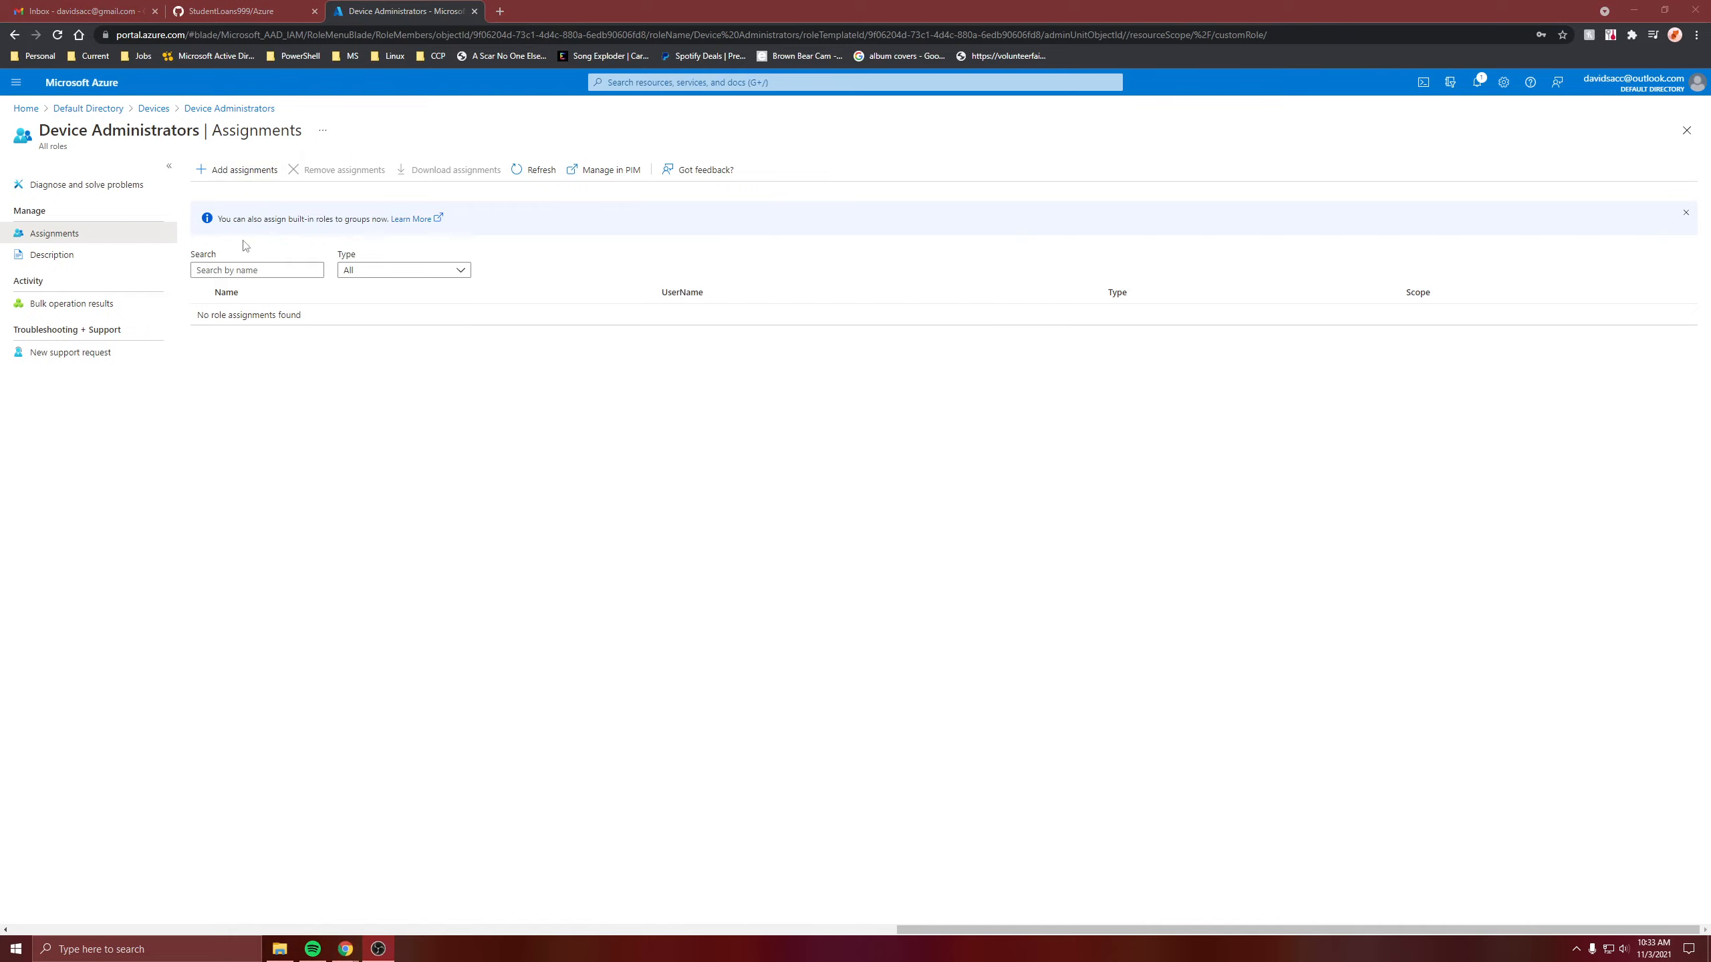
left_click(768, 534)
left_click(162, 184)
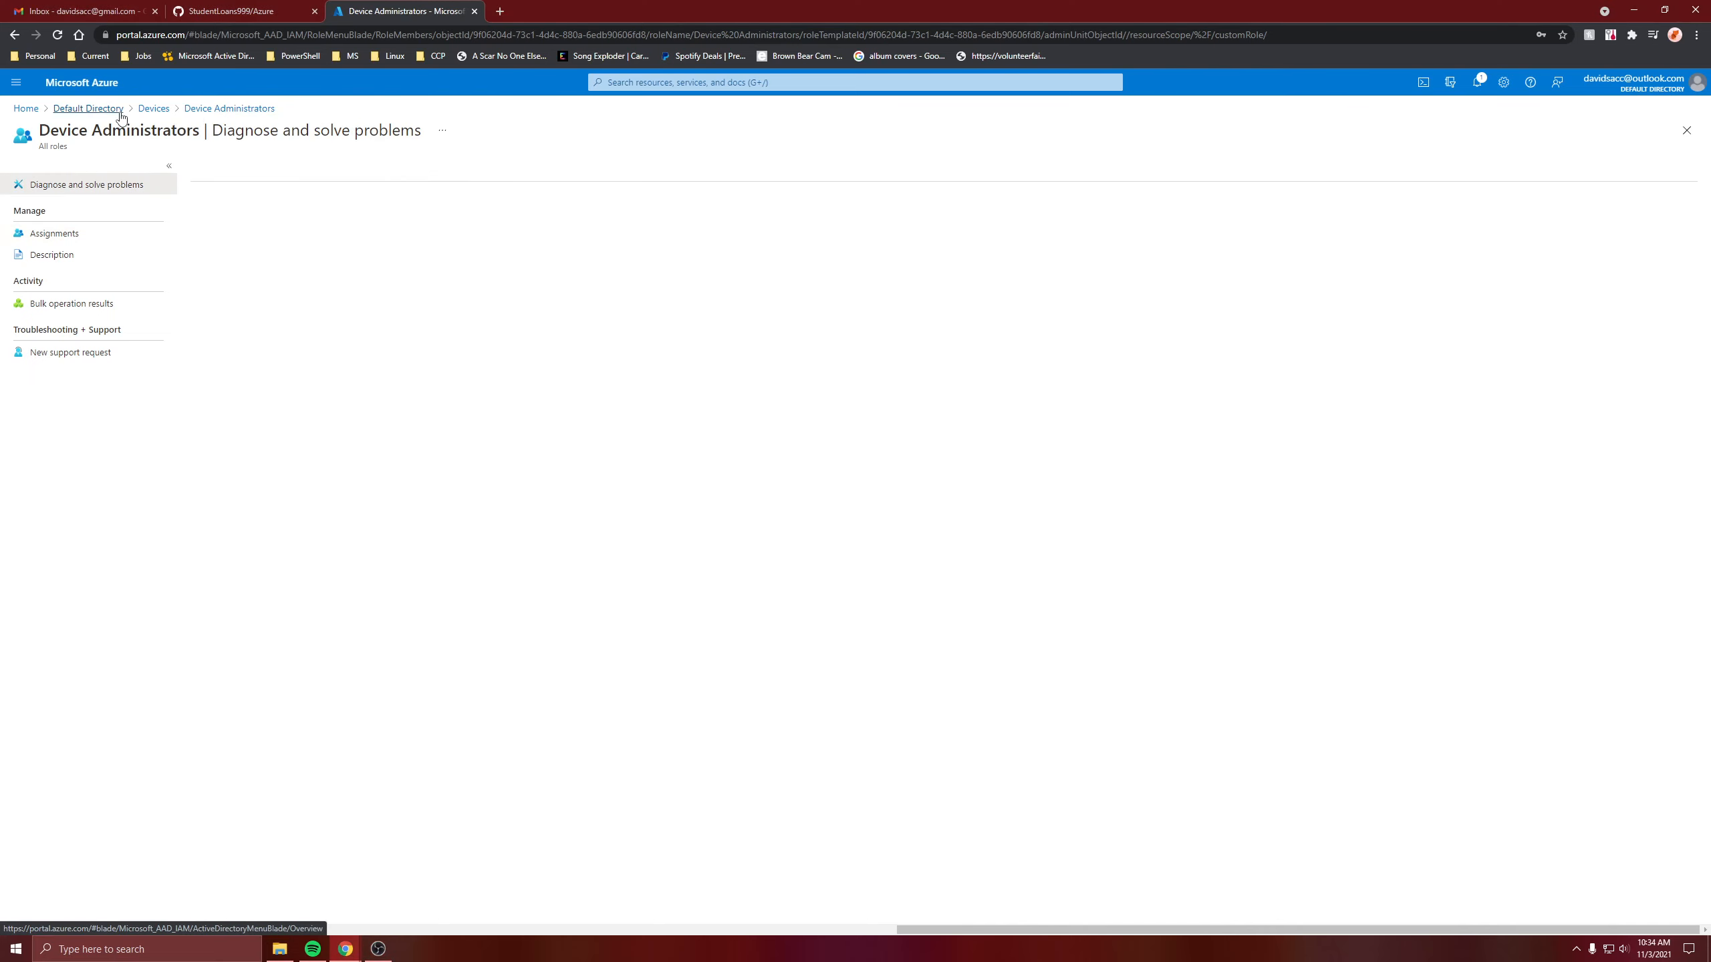
Check the All devices list and the newVM deployment notification.
left_click(154, 108)
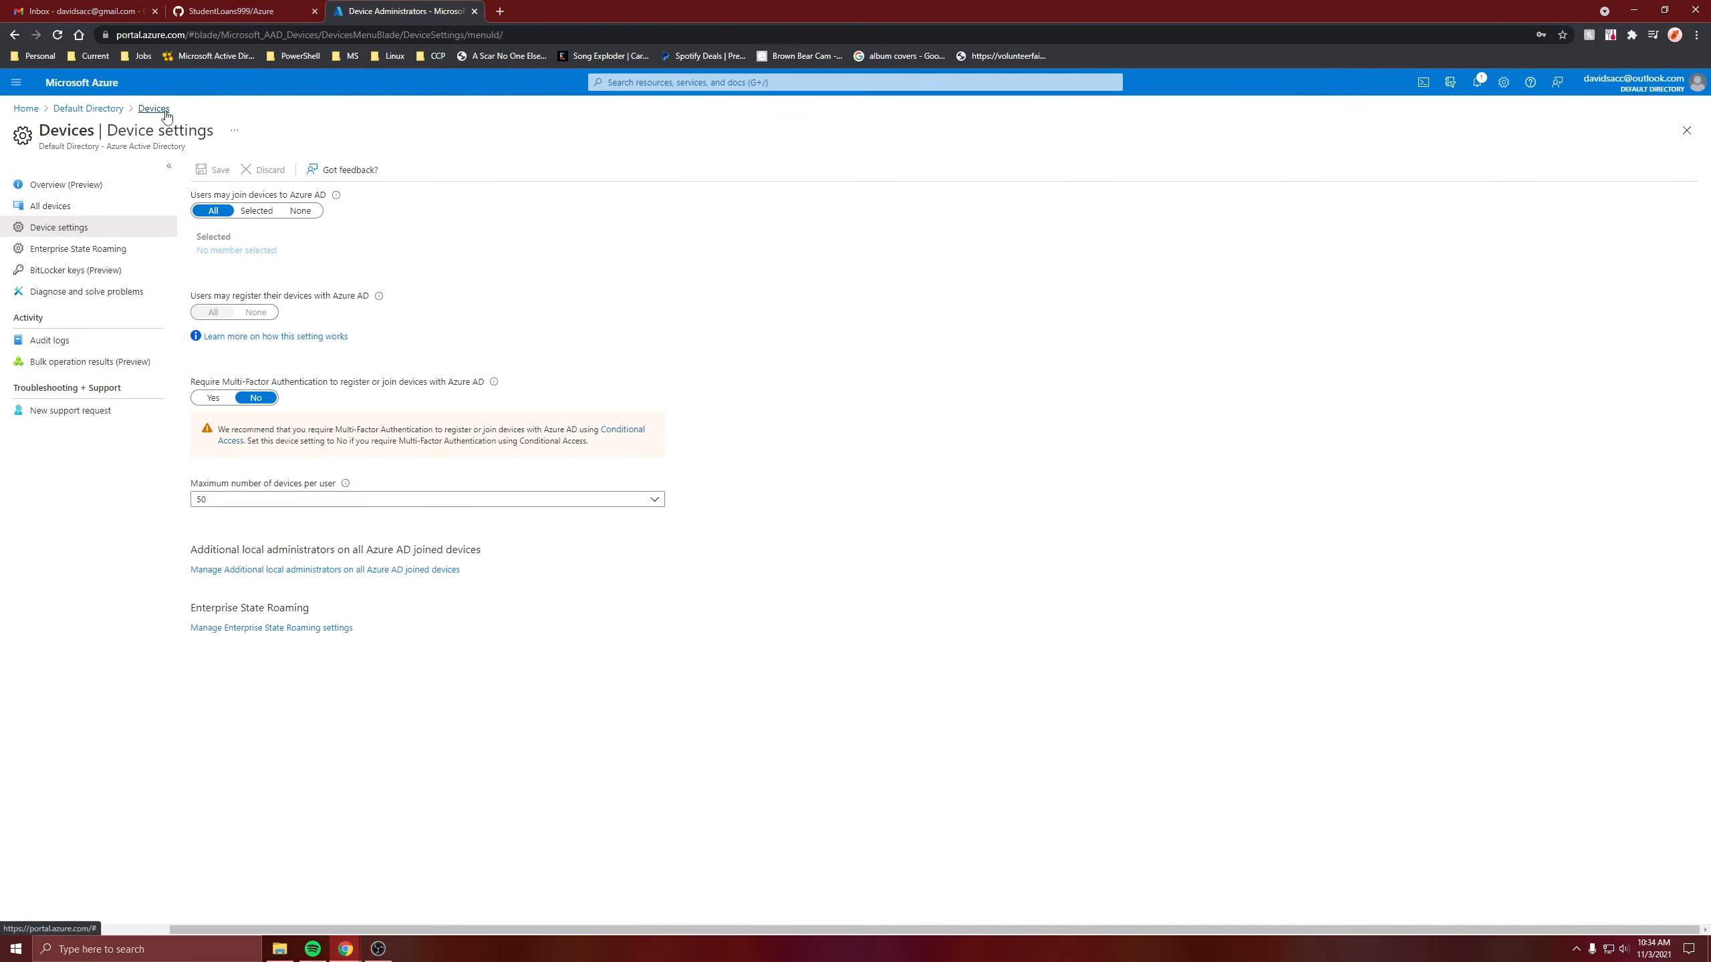
left_click(86, 210)
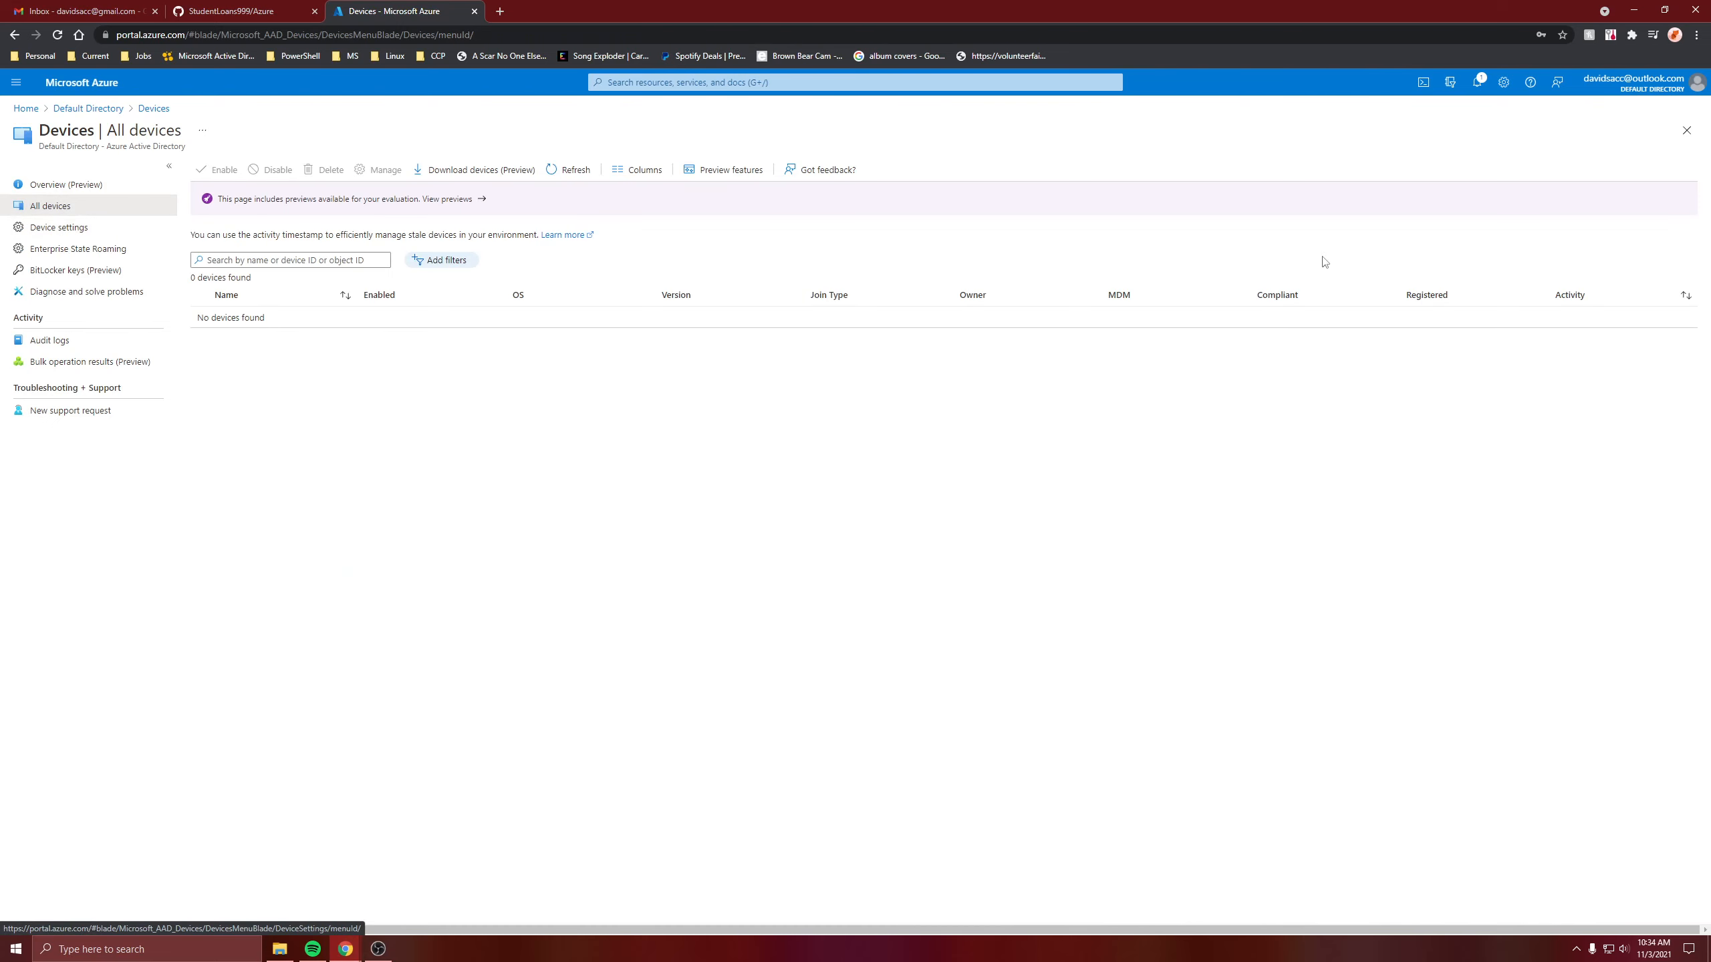
left_click(1478, 81)
Open the deployed newVM and connect to it over RDP.
left_click(1422, 236)
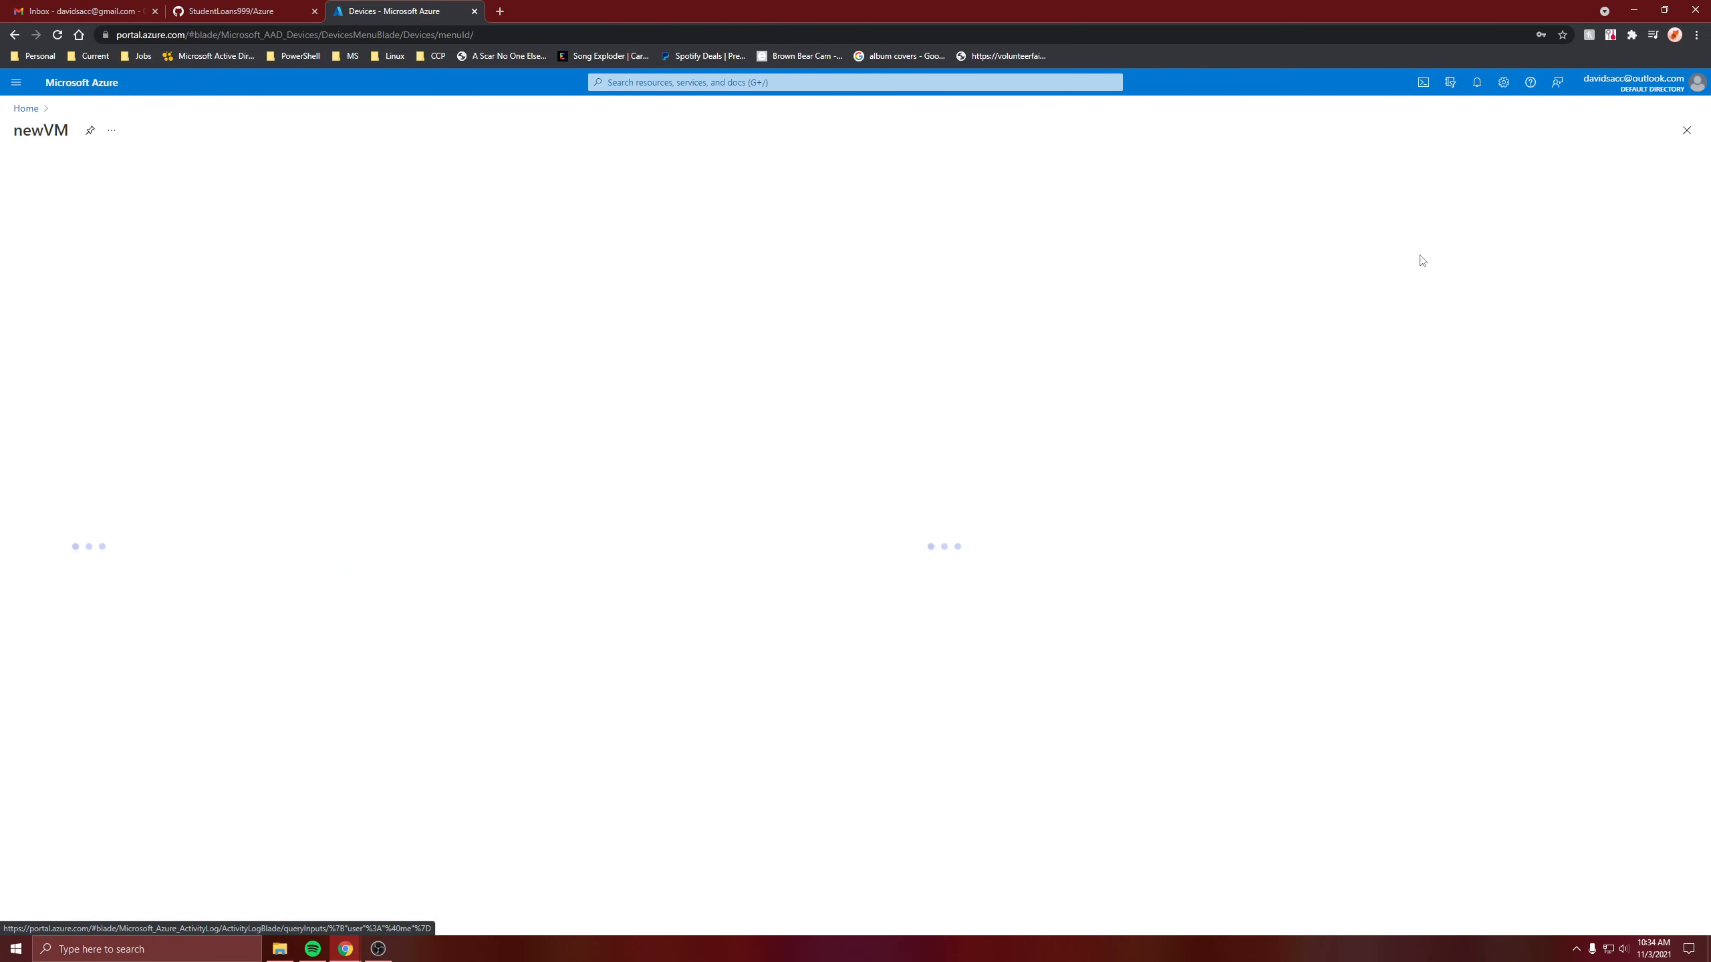
left_click(222, 169)
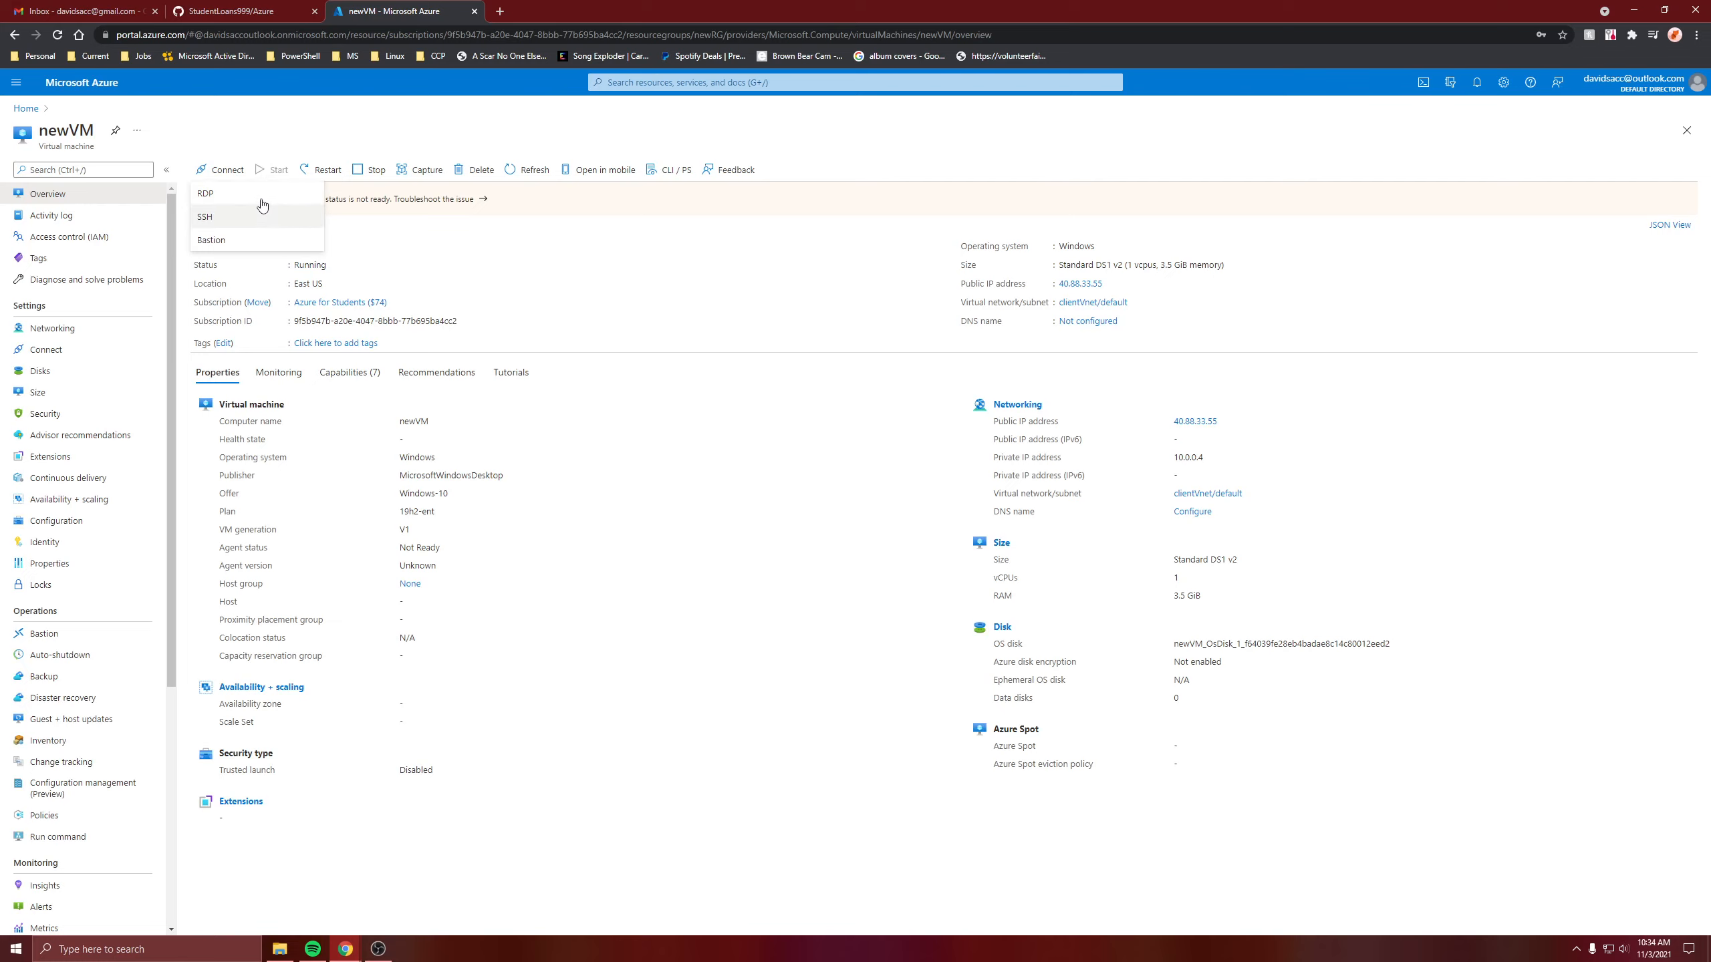
left_click(261, 198)
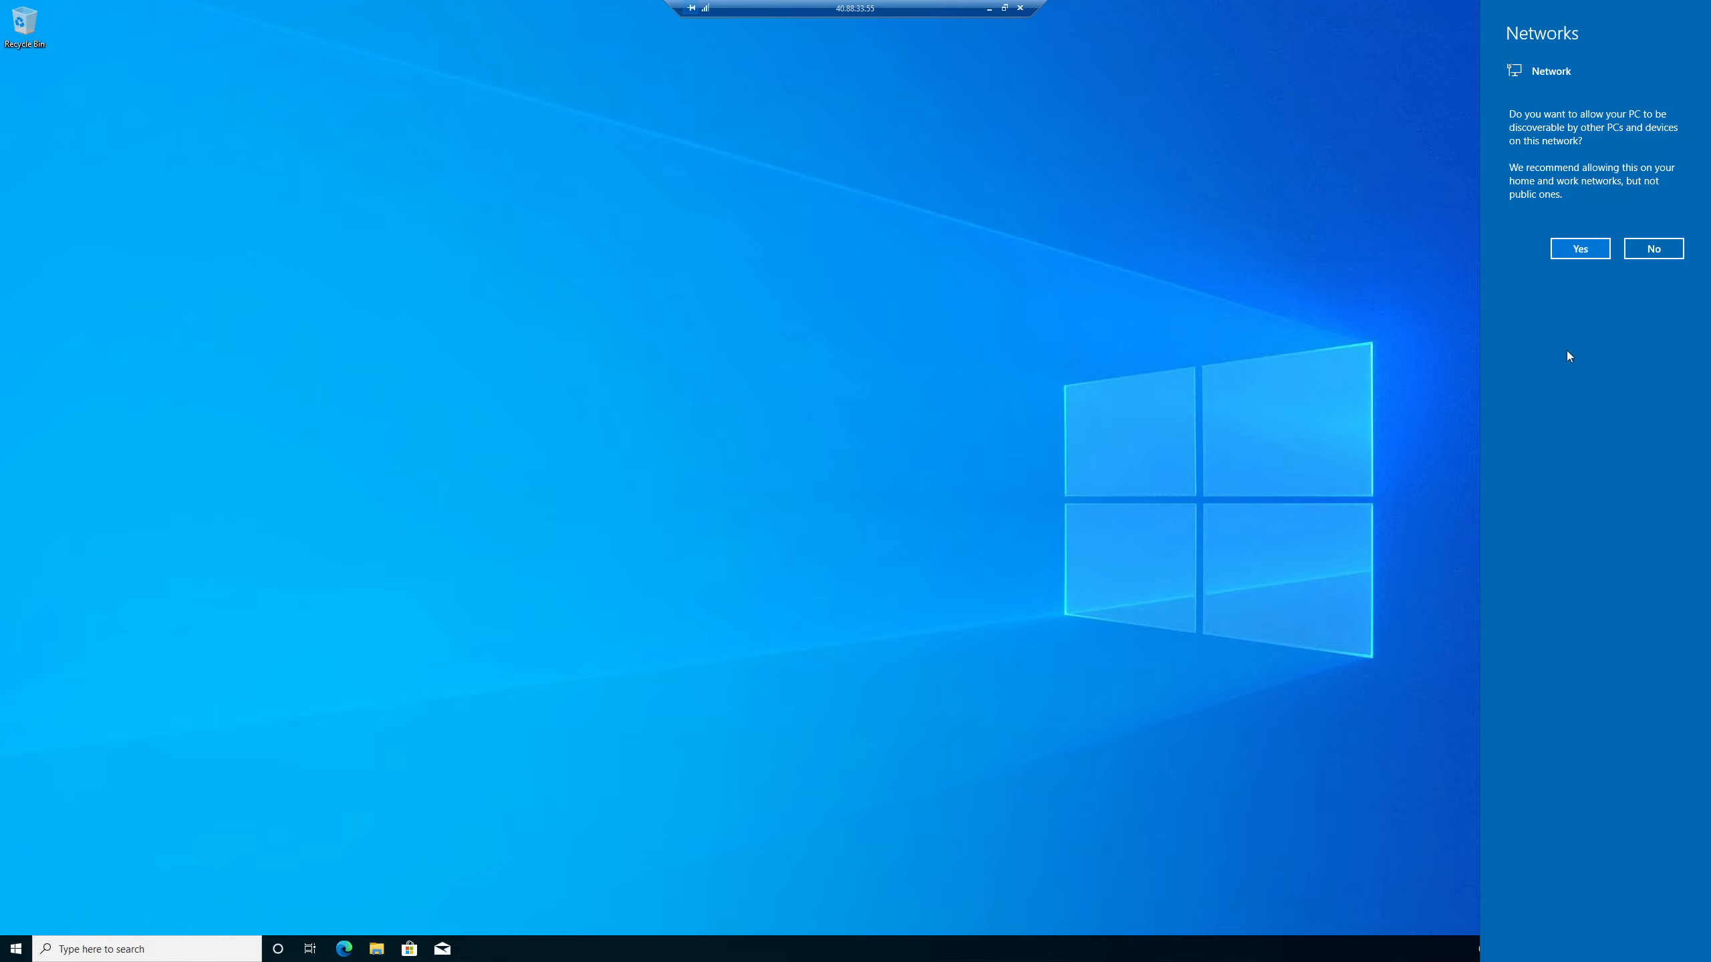
Make the VM discoverable and open its Access work or school settings.
left_click(1566, 250)
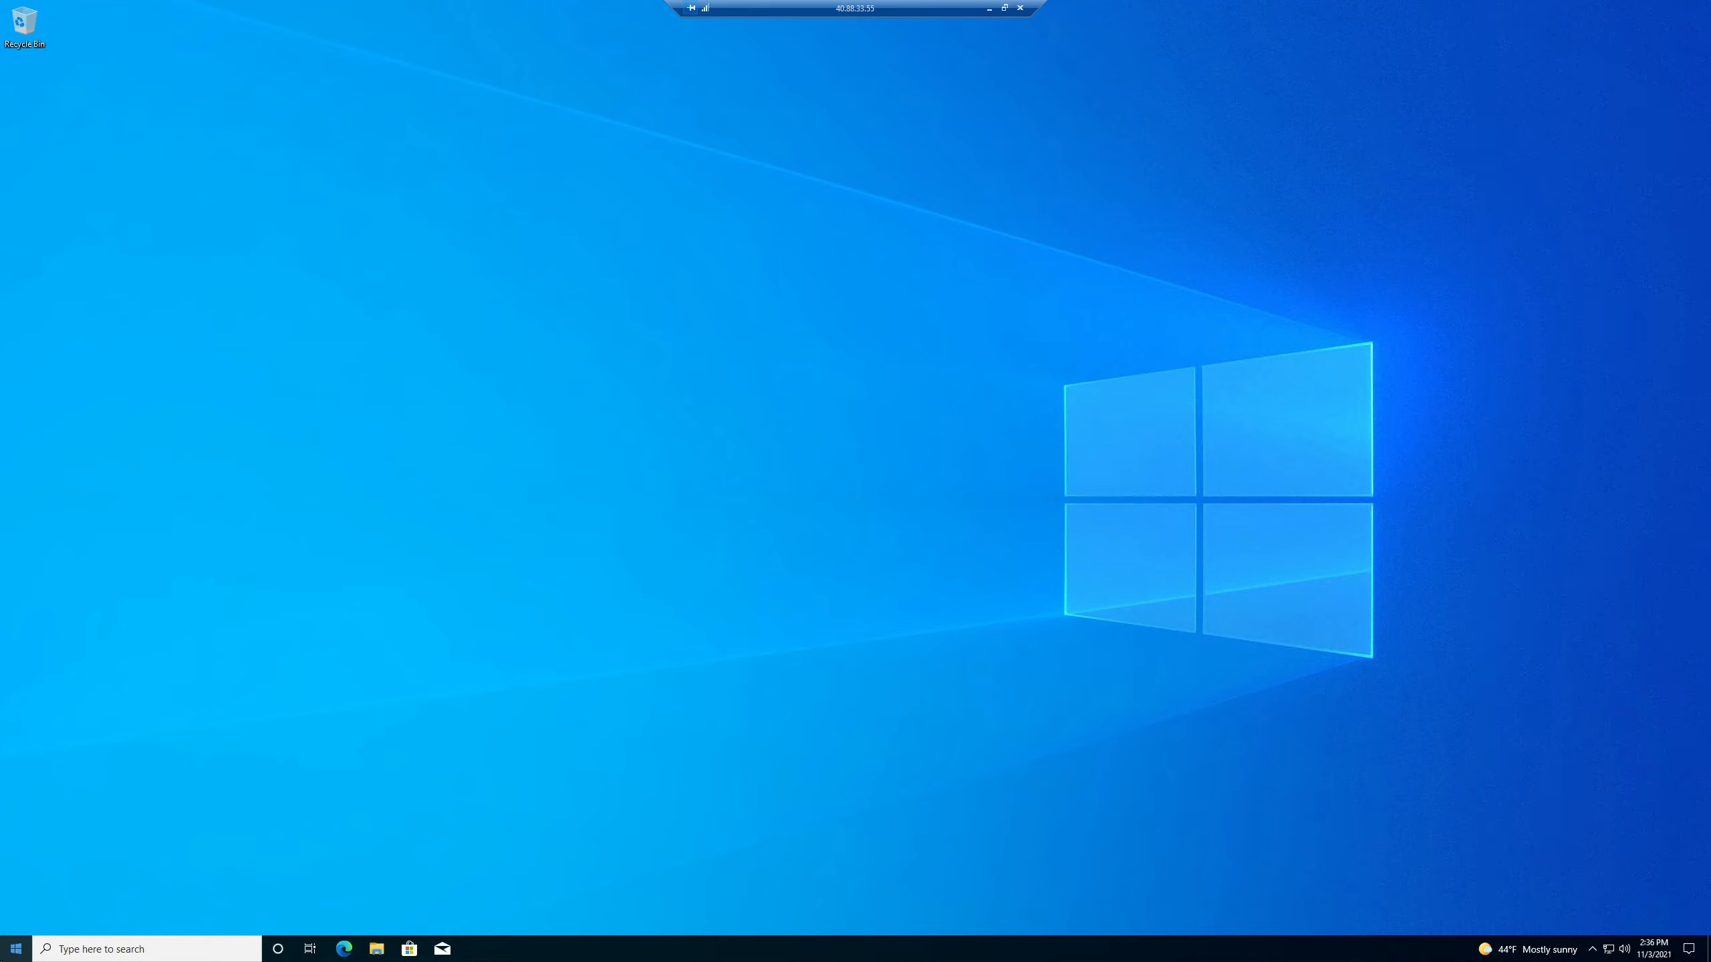
left_click(16, 949)
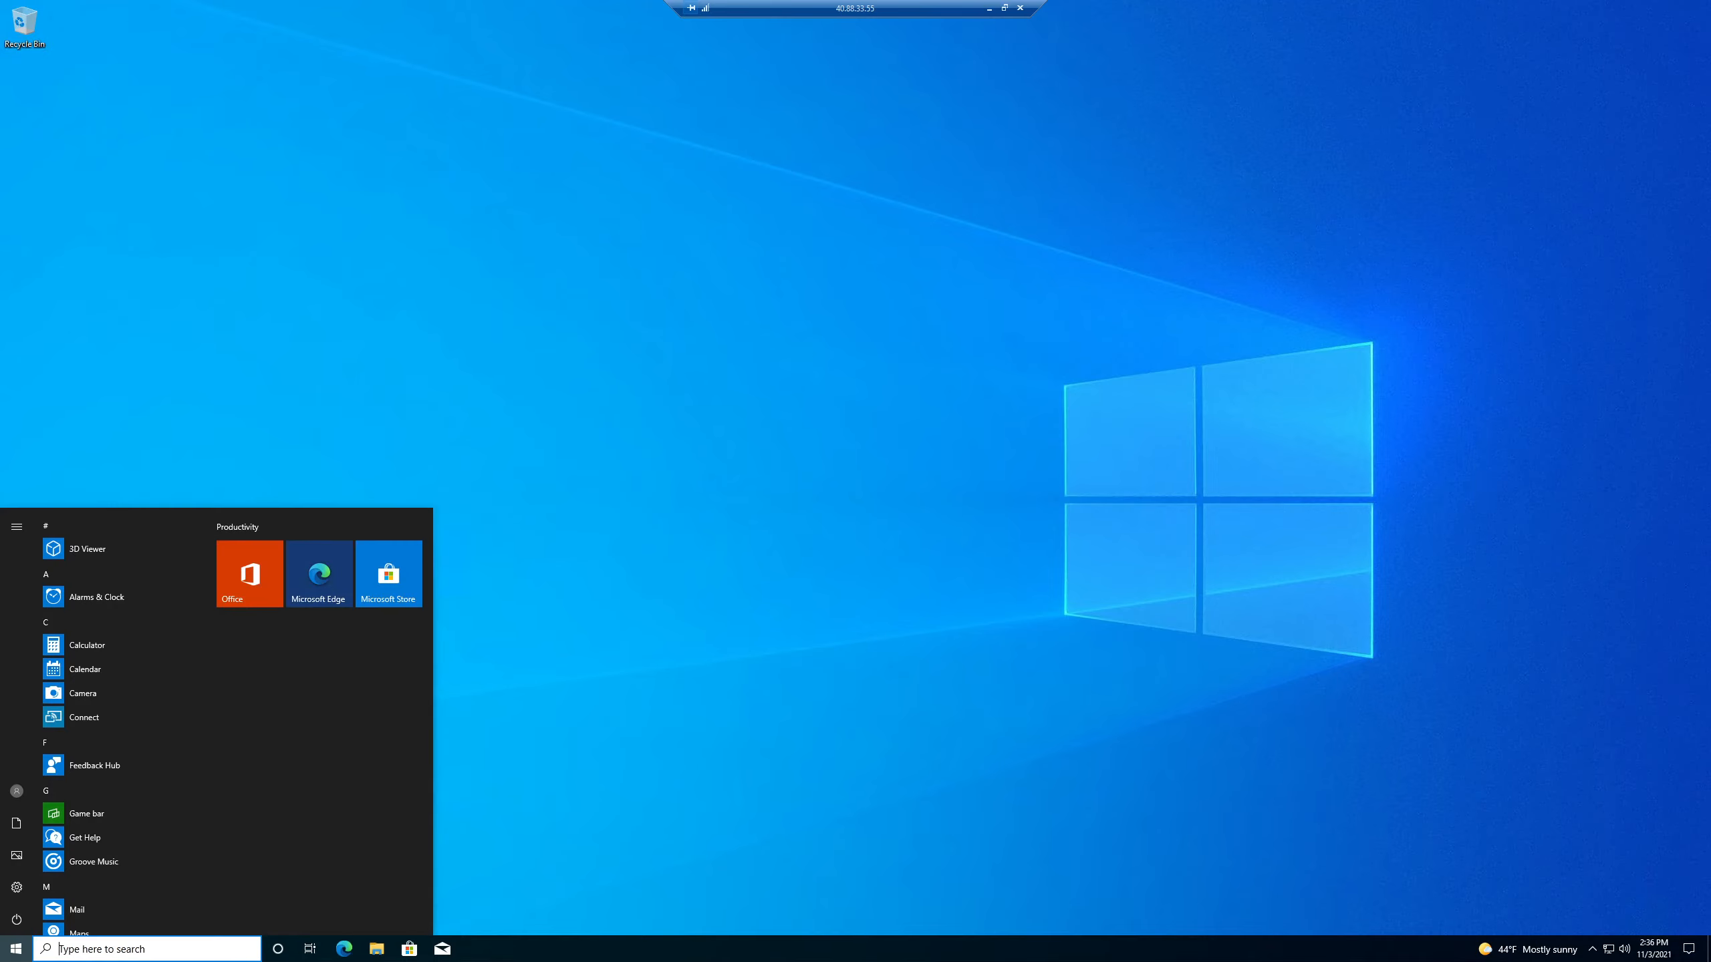
left_click(185, 949)
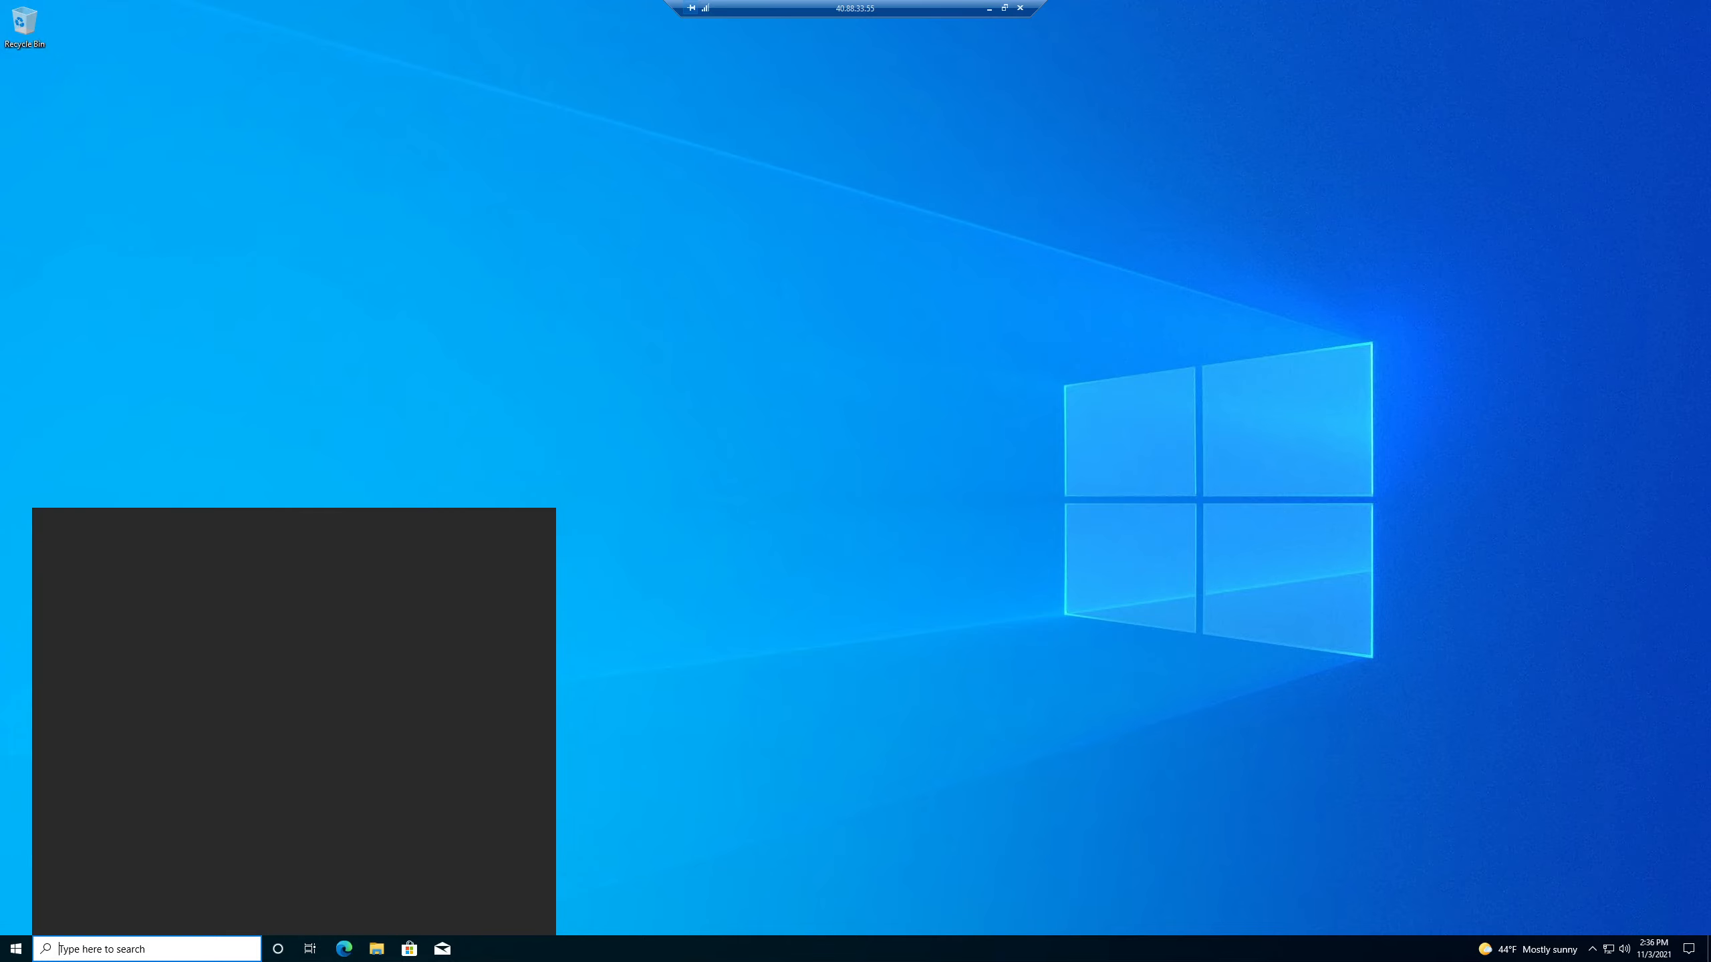
type("join")
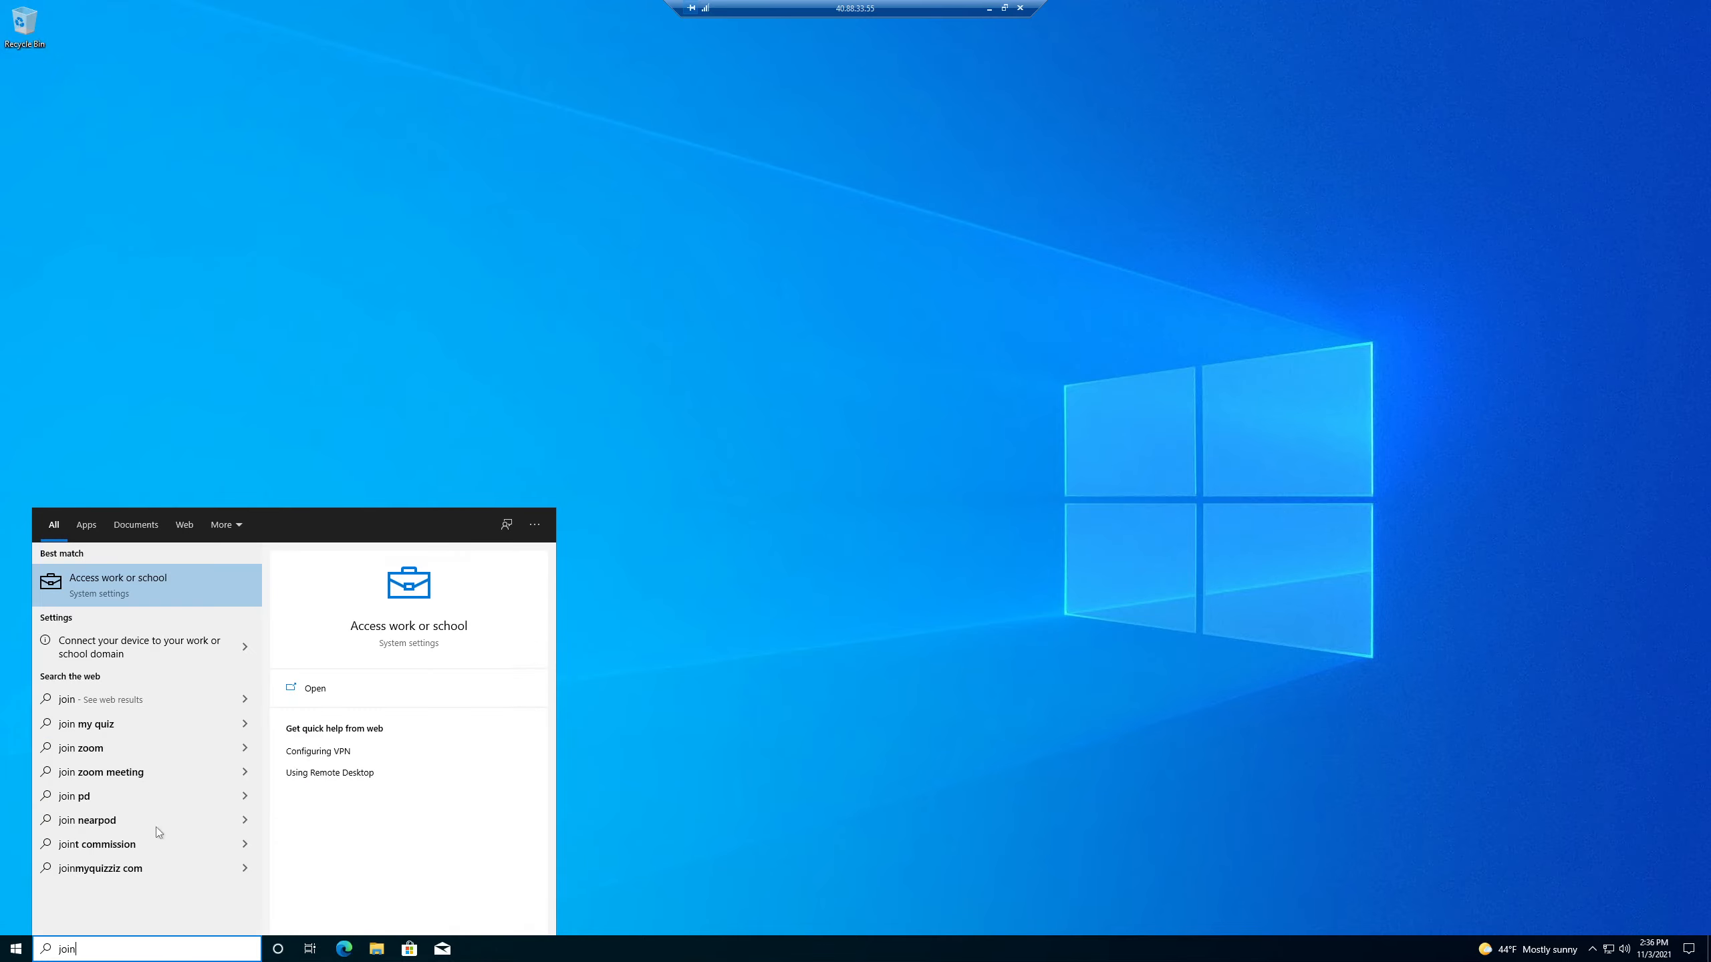
left_click(169, 594)
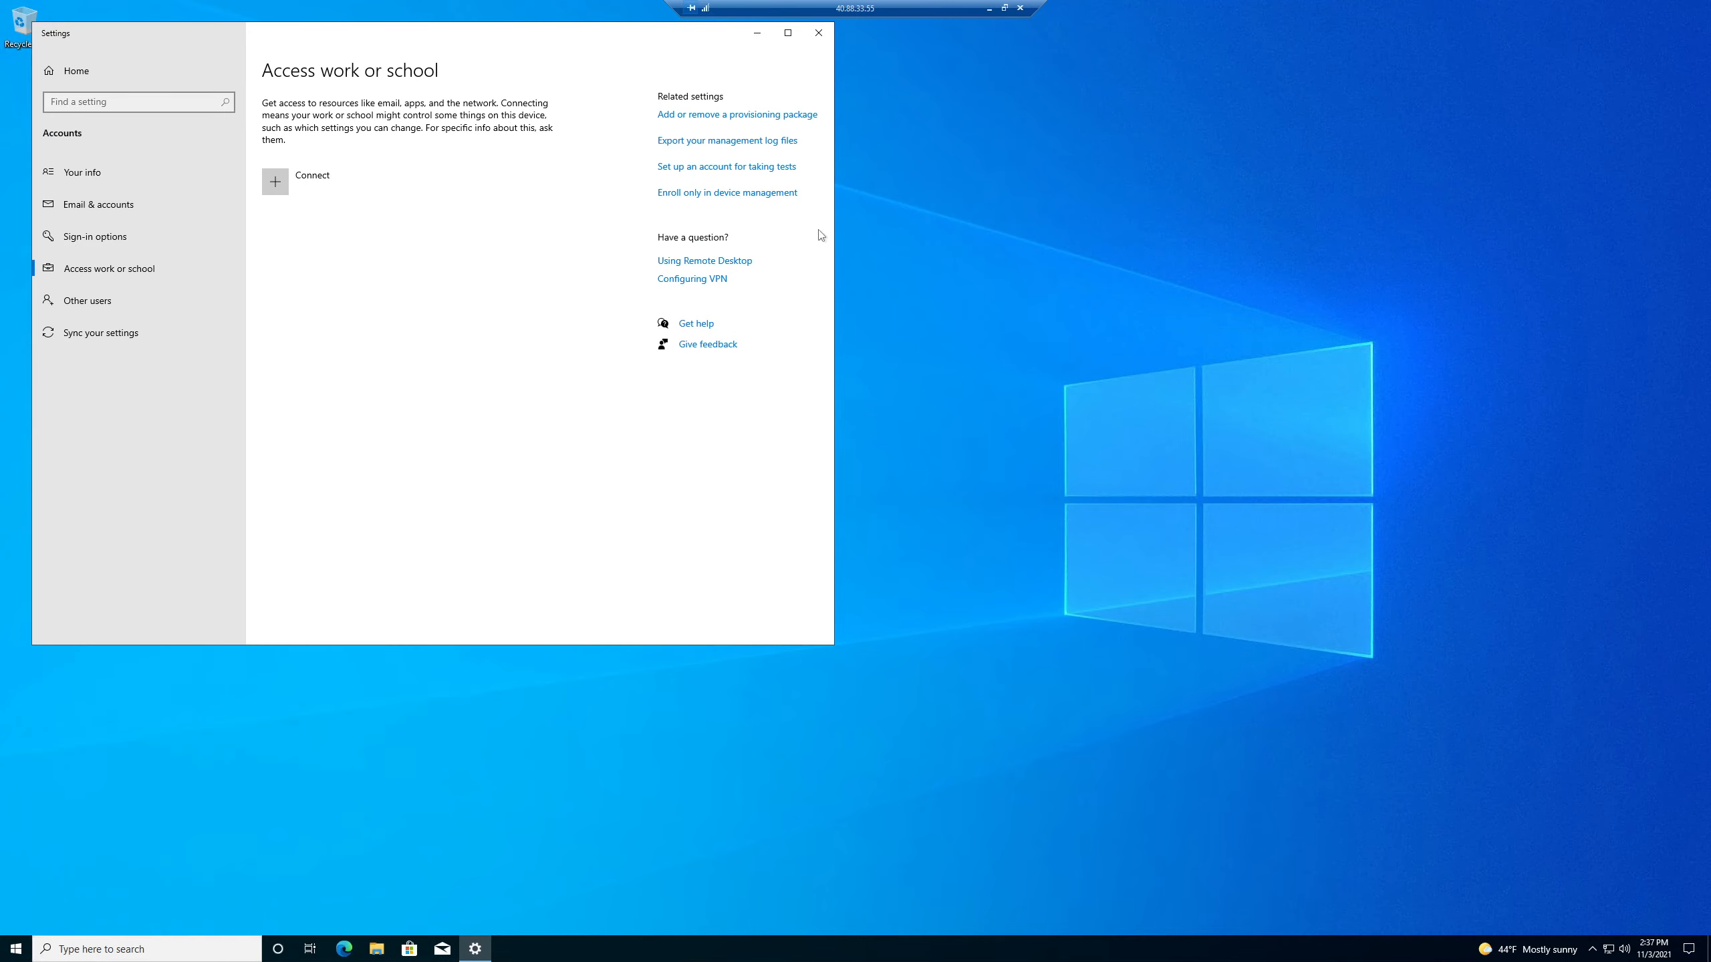
Start joining the VM to Azure Active Directory, then return to the local portal.
left_click(787, 34)
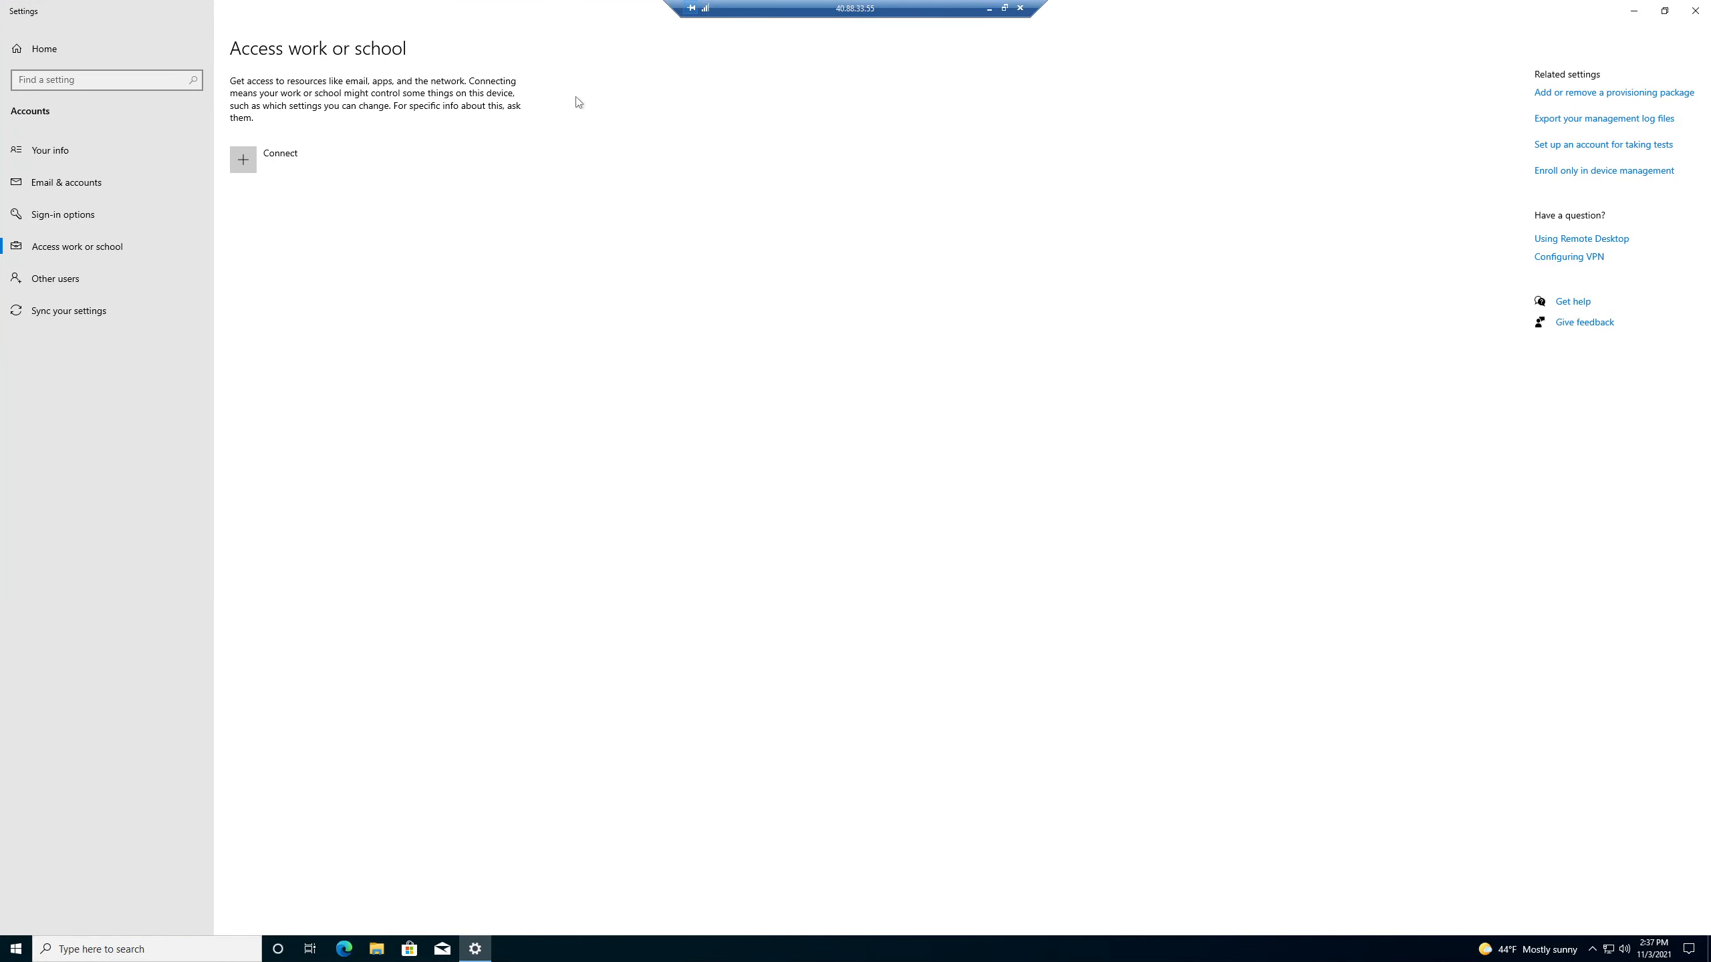
left_click(273, 167)
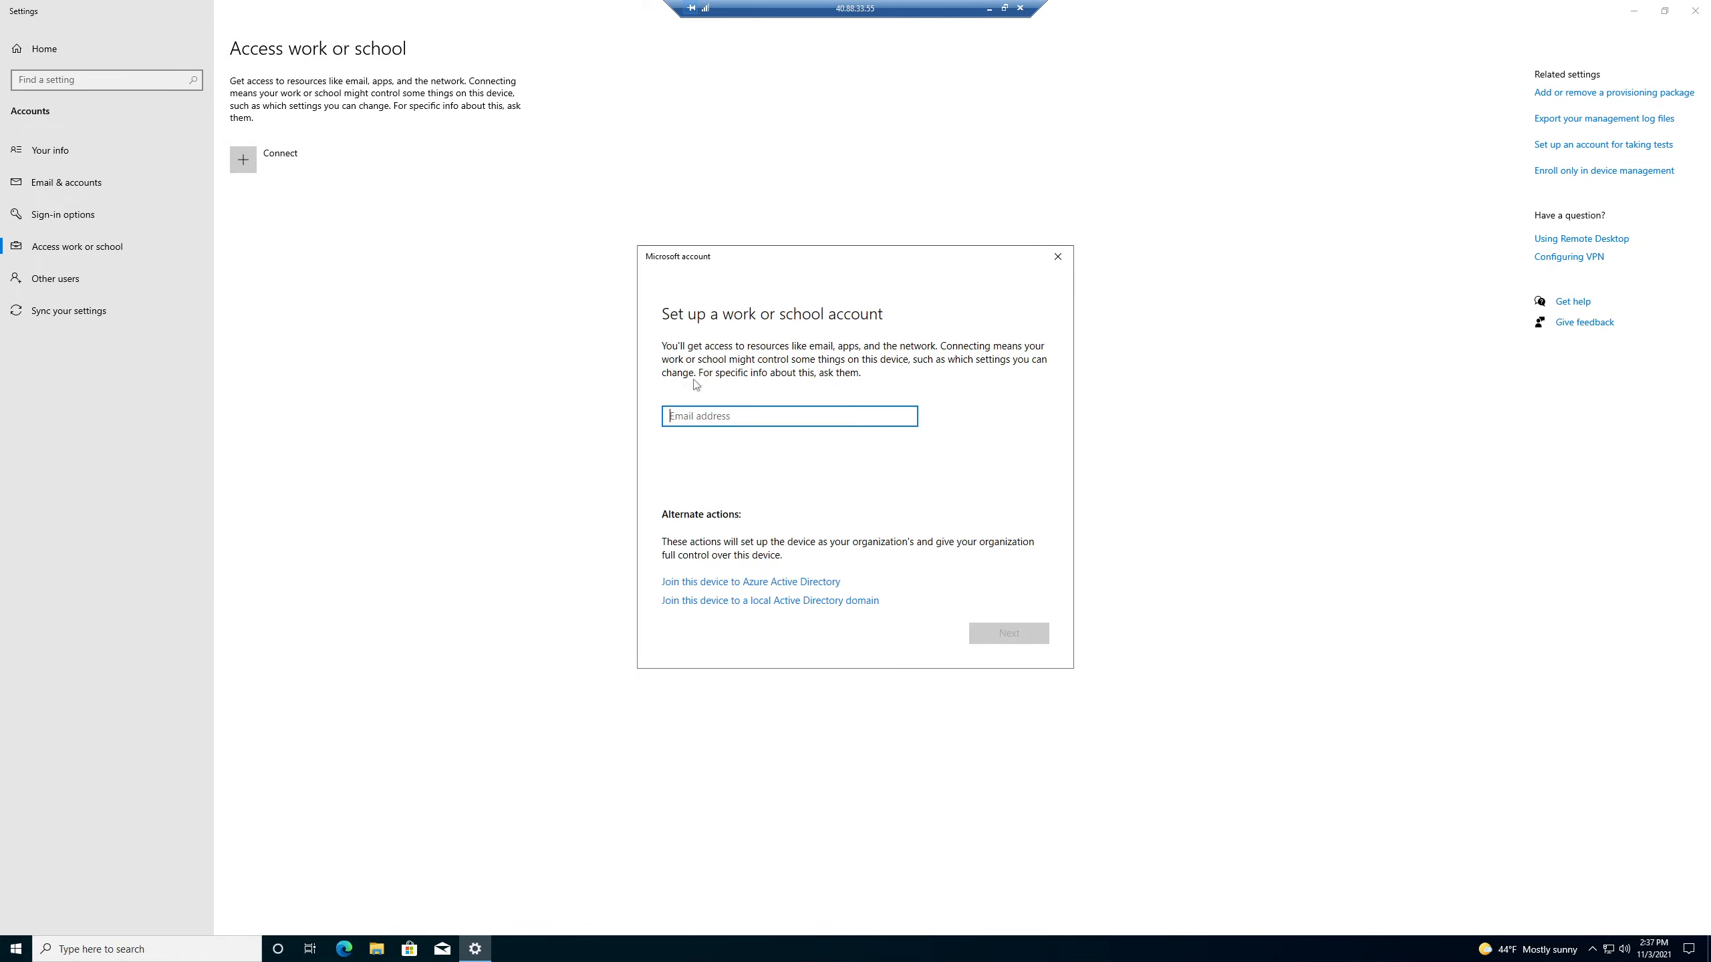
left_click(787, 583)
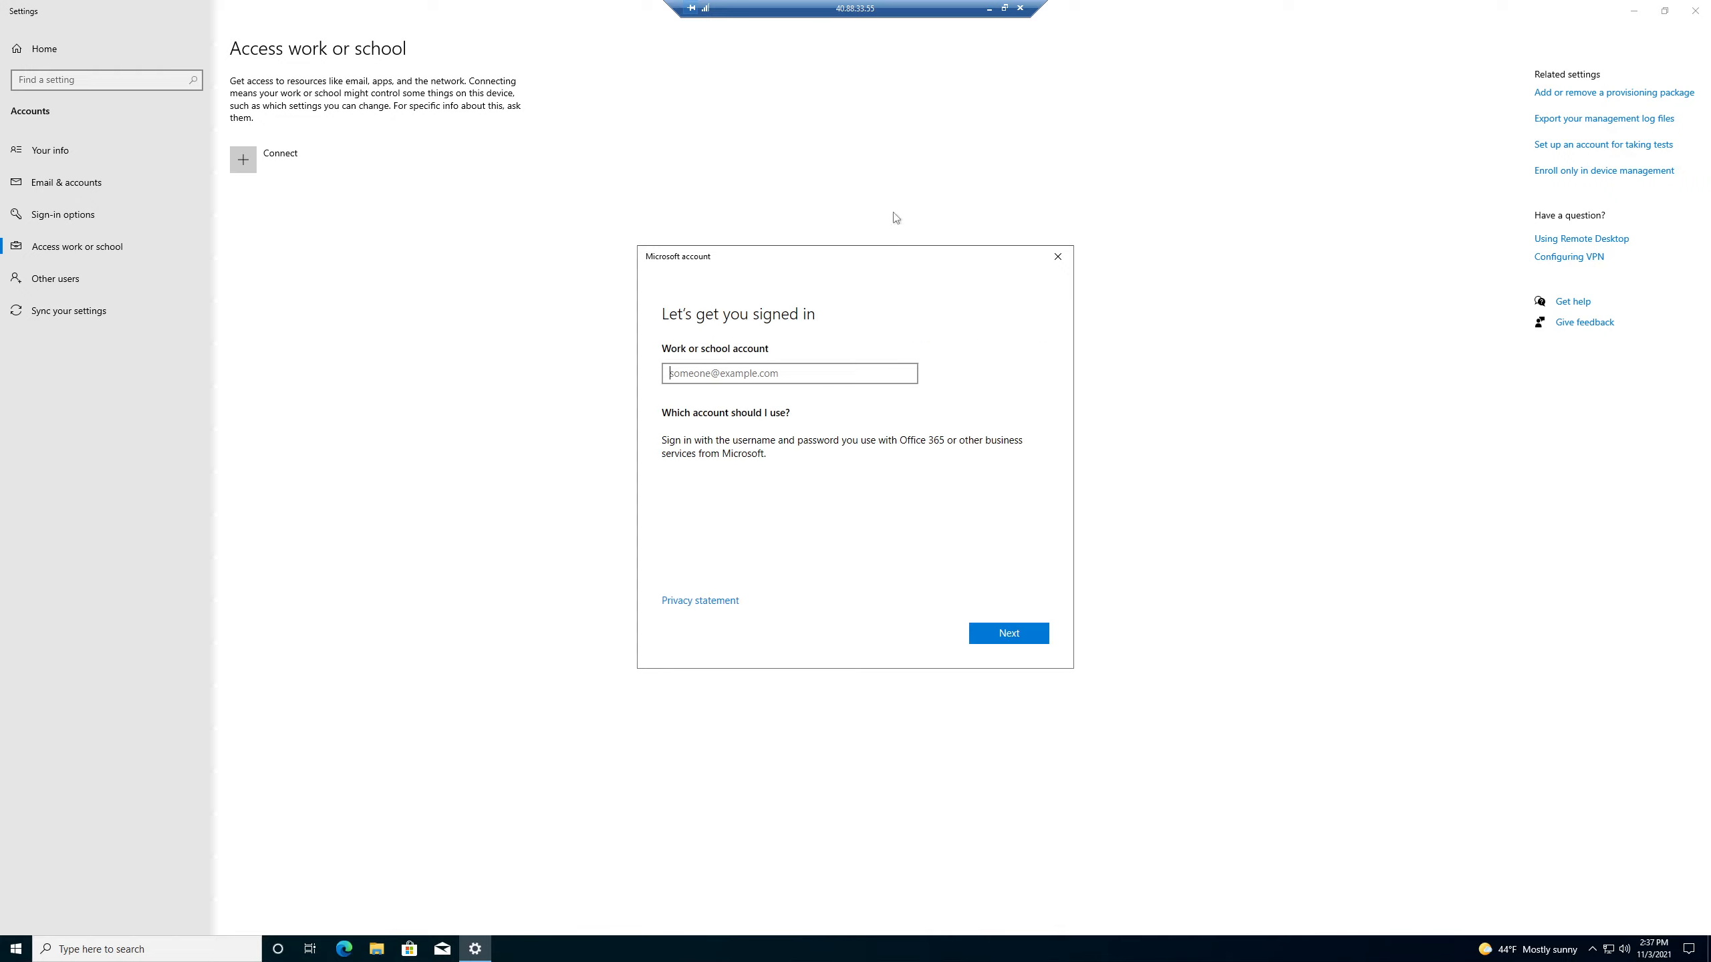
left_click(989, 8)
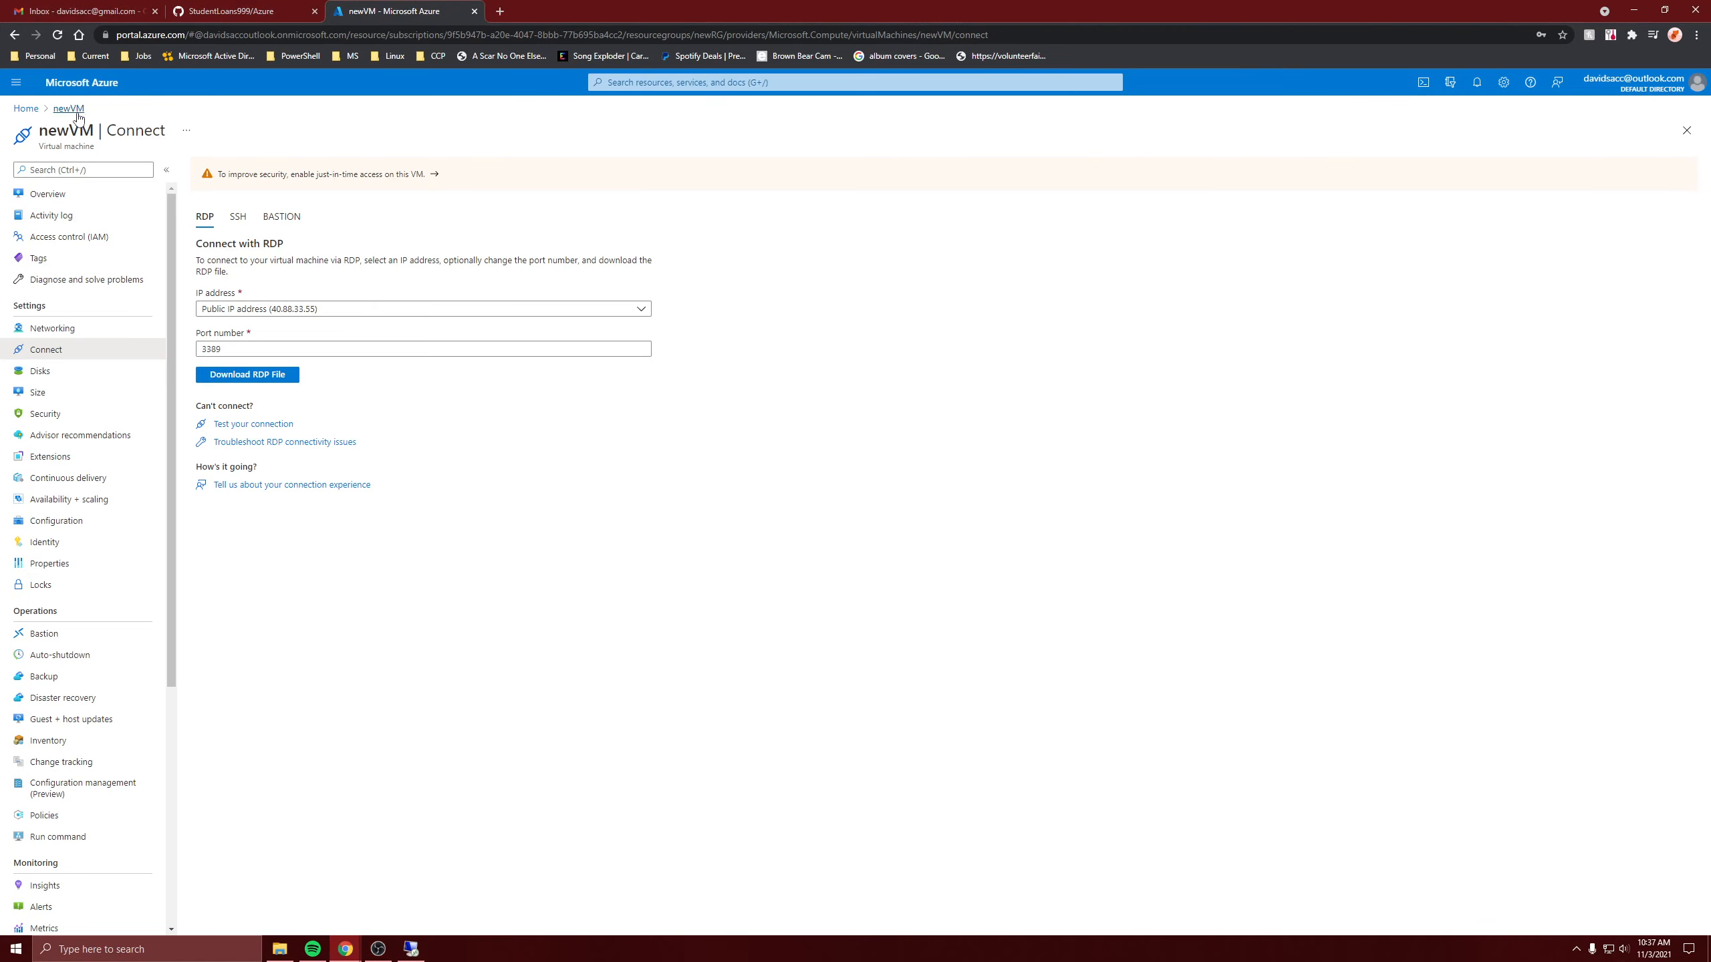
Start a new user from Azure Active Directory's Users list.
left_click(25, 109)
left_click(603, 157)
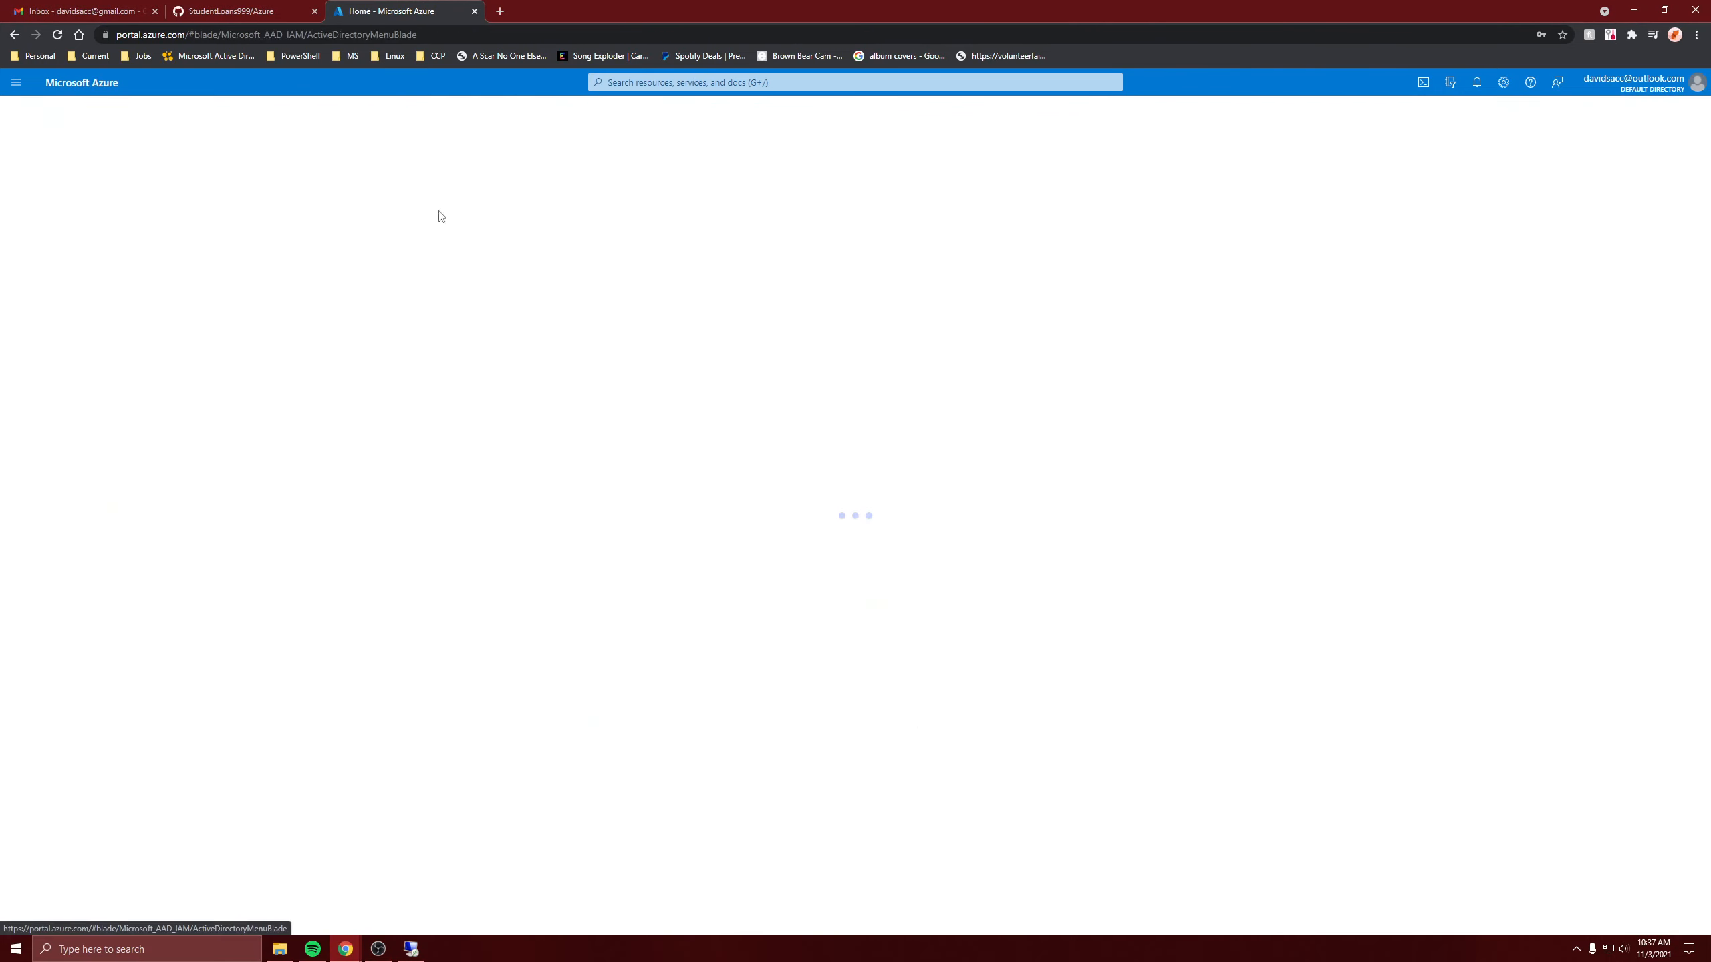
left_click(51, 277)
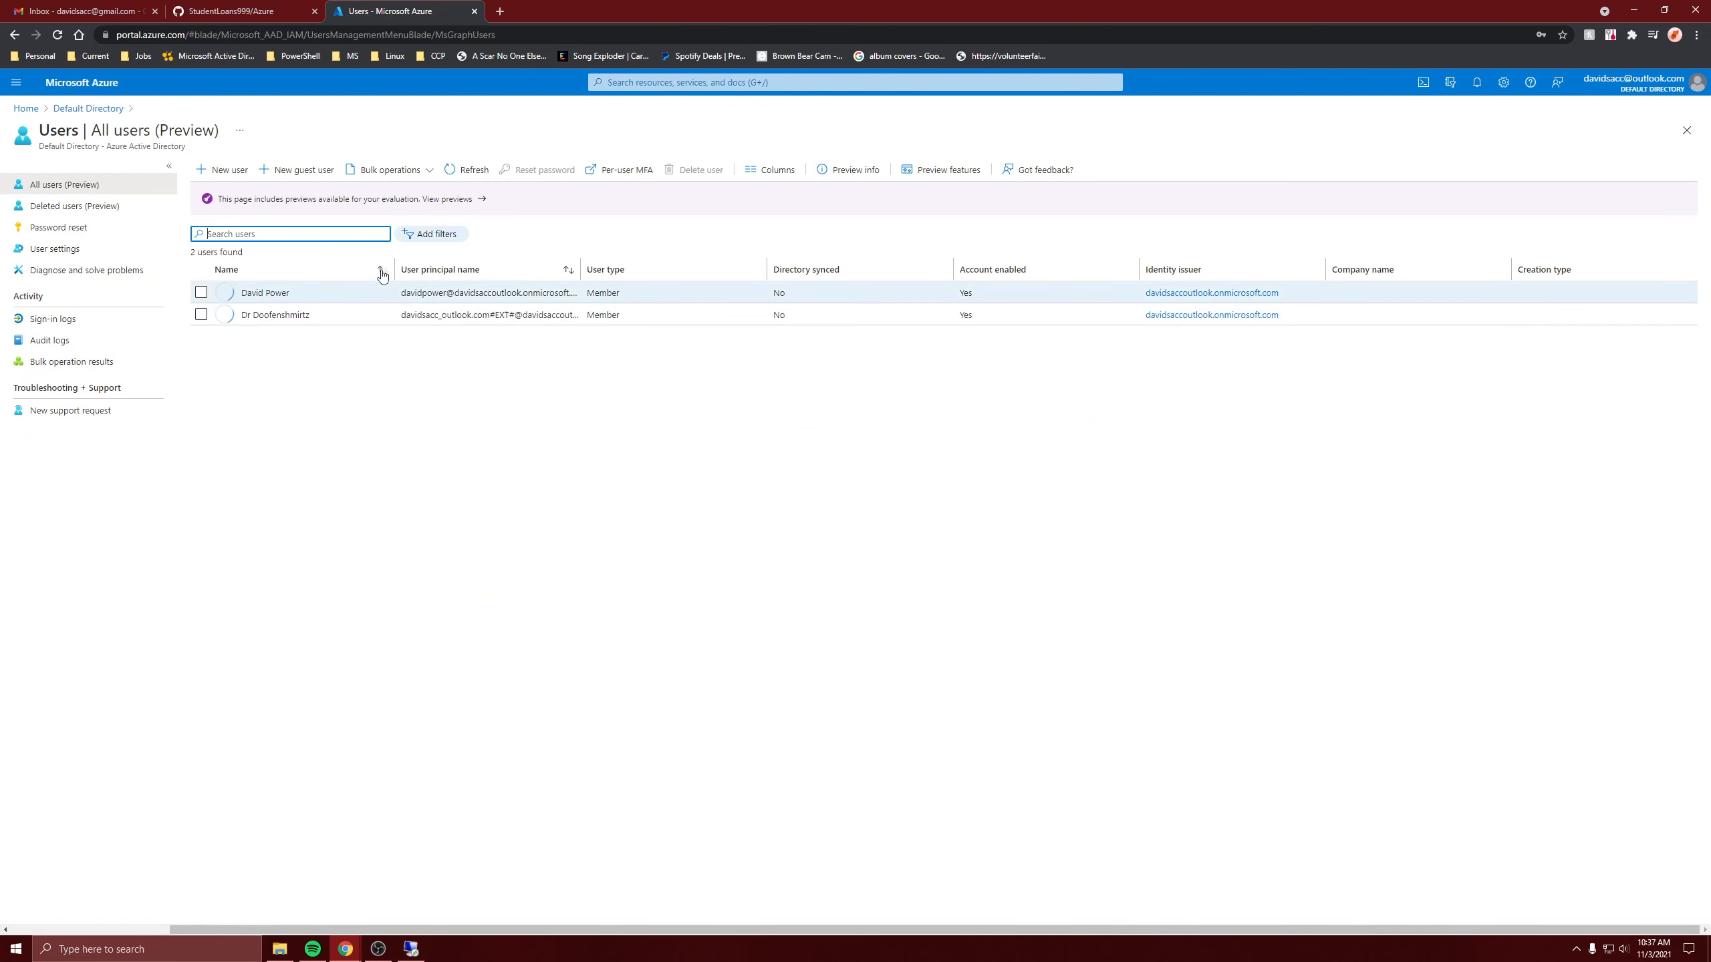
left_click(233, 171)
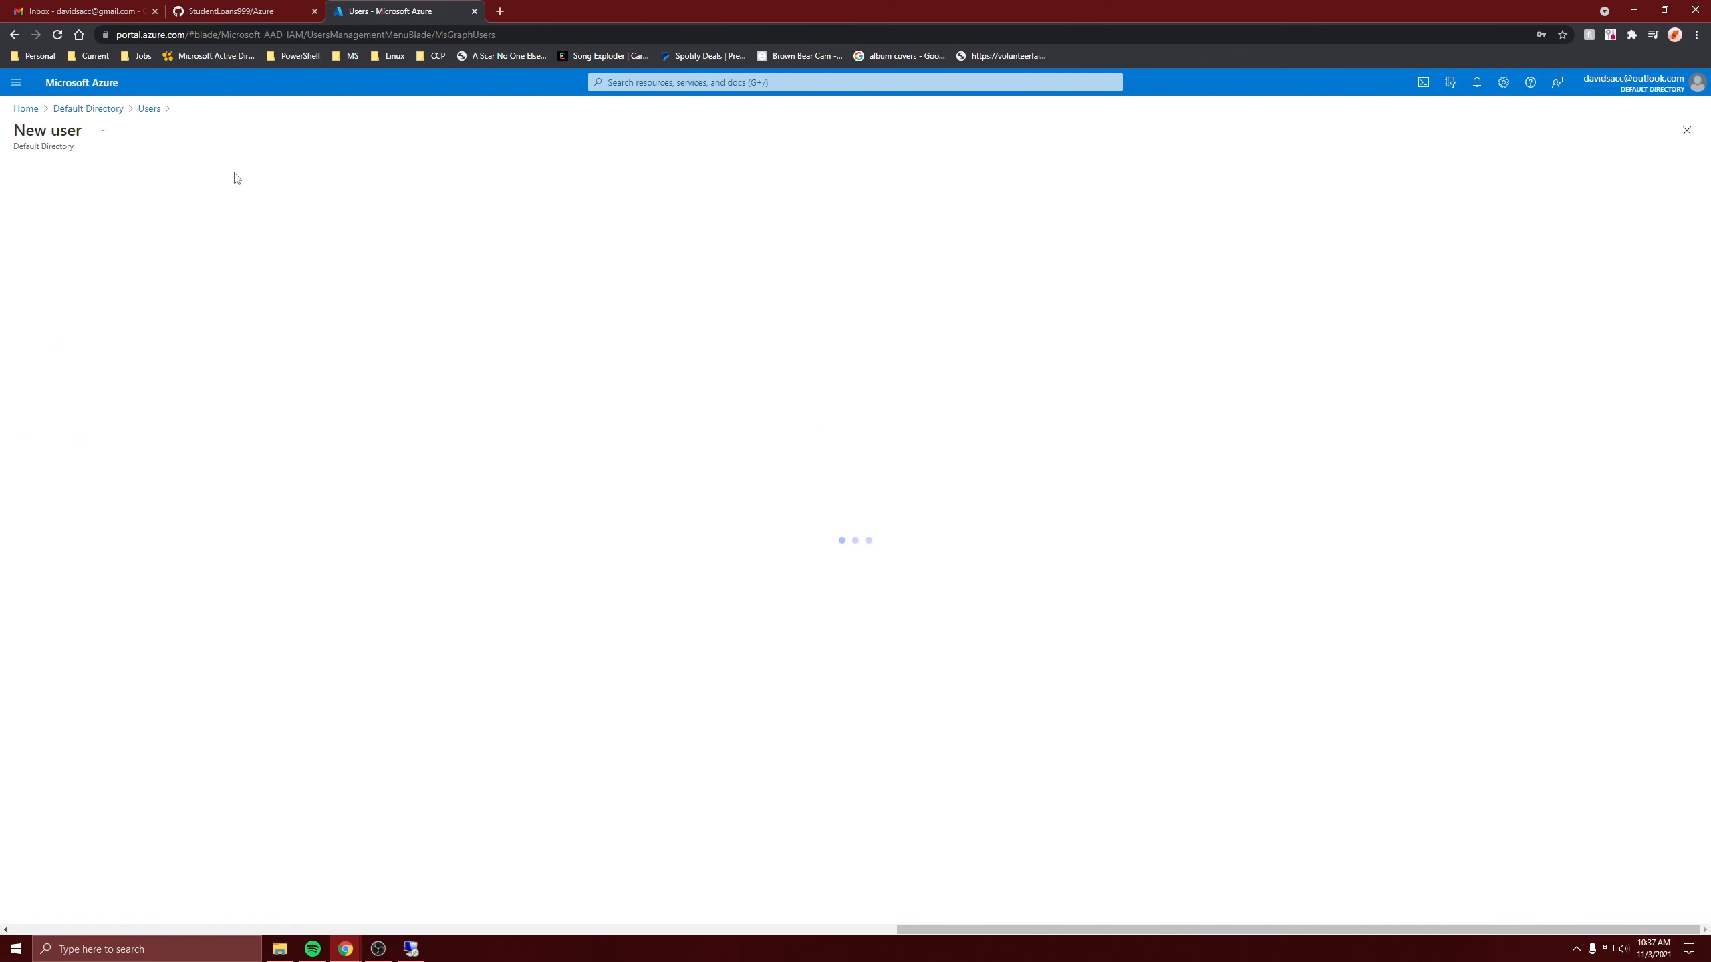
Enter the user name and display name, set a custom initial password, and create the user.
left_click(248, 405)
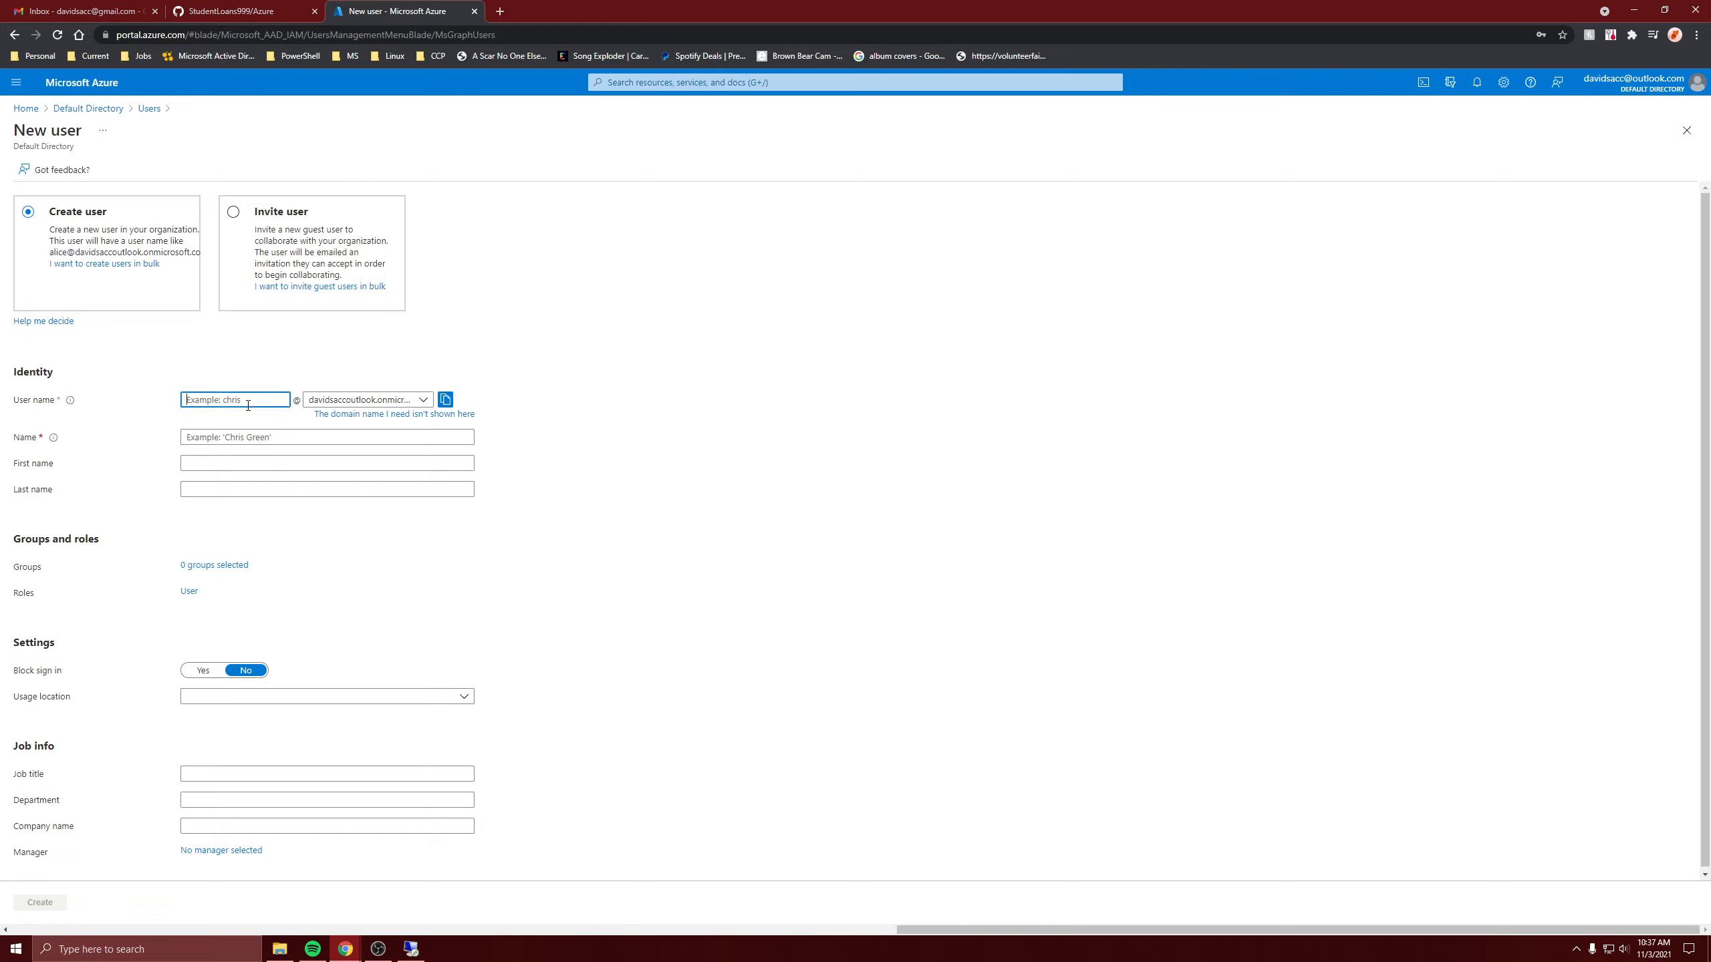
type("chris")
left_click(250, 434)
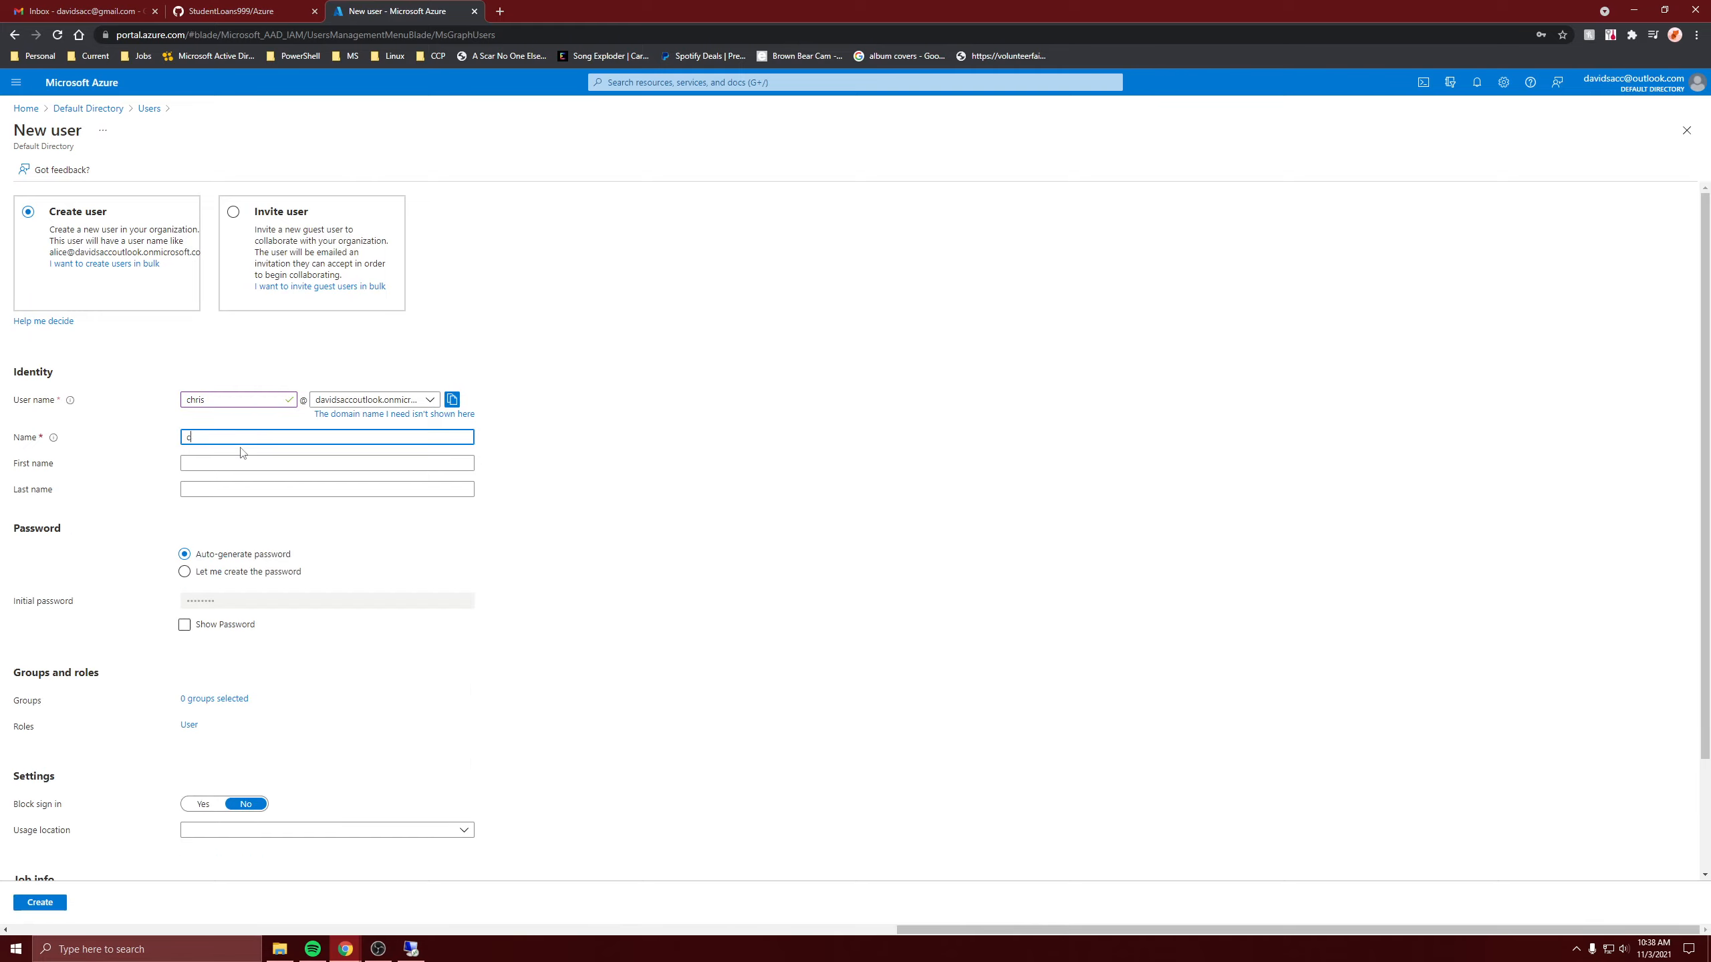
type("chris")
left_click(250, 572)
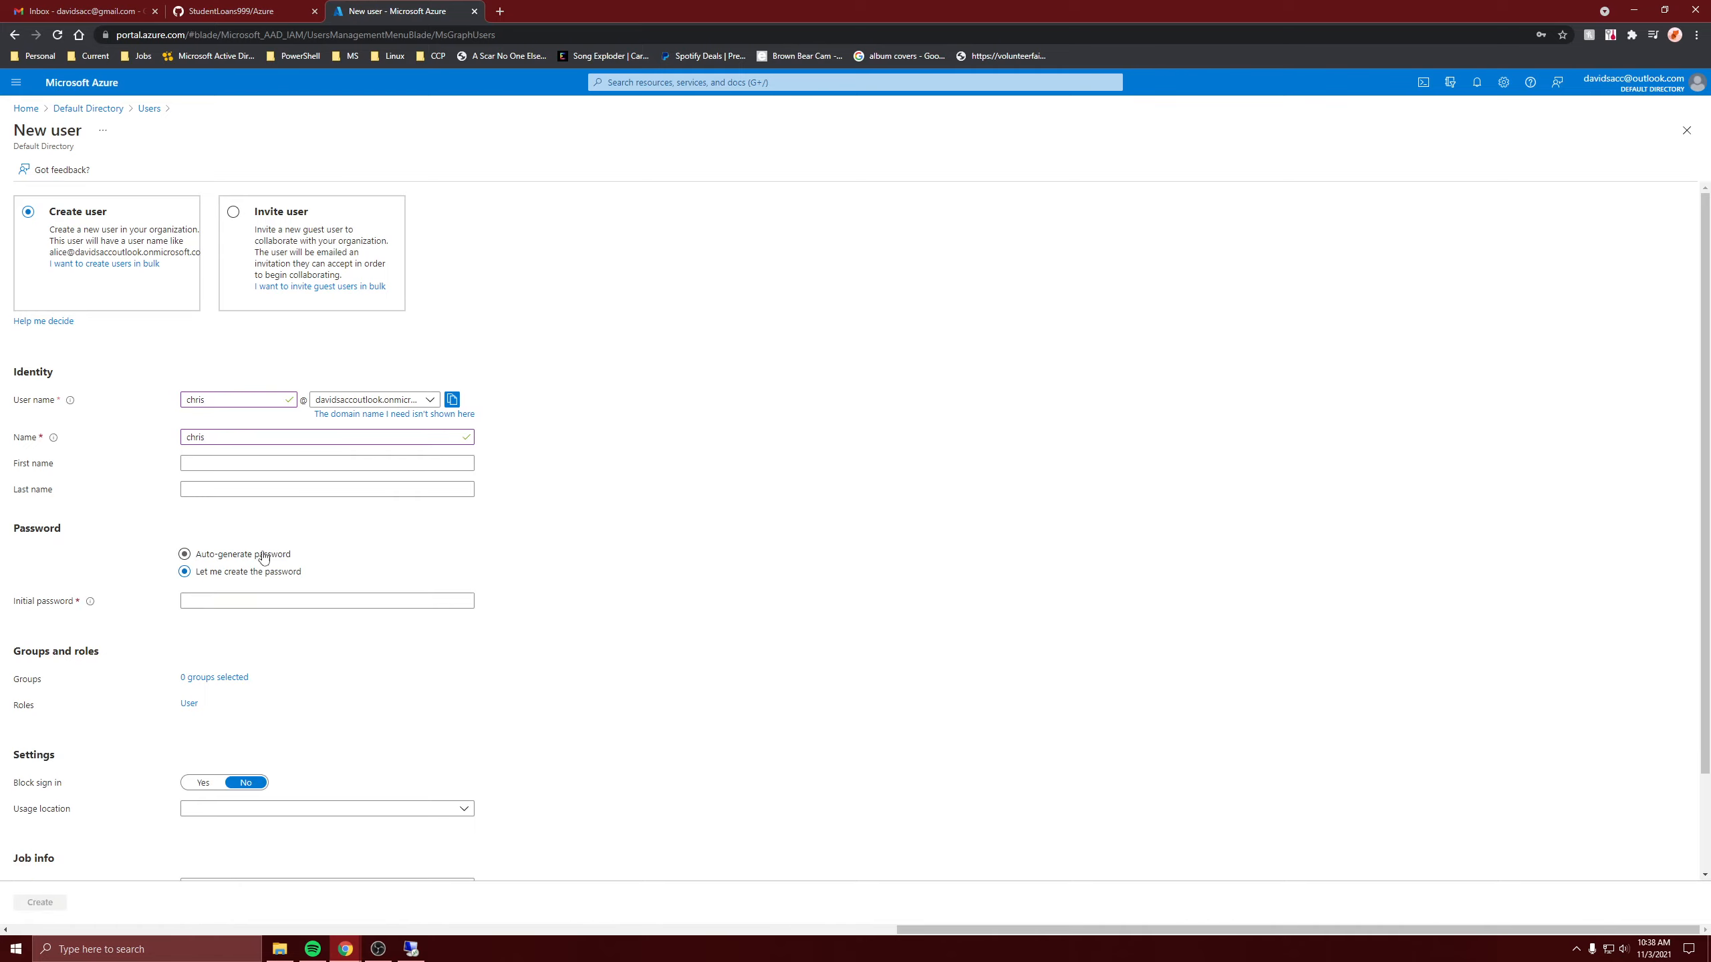
left_click(256, 600)
type("P")
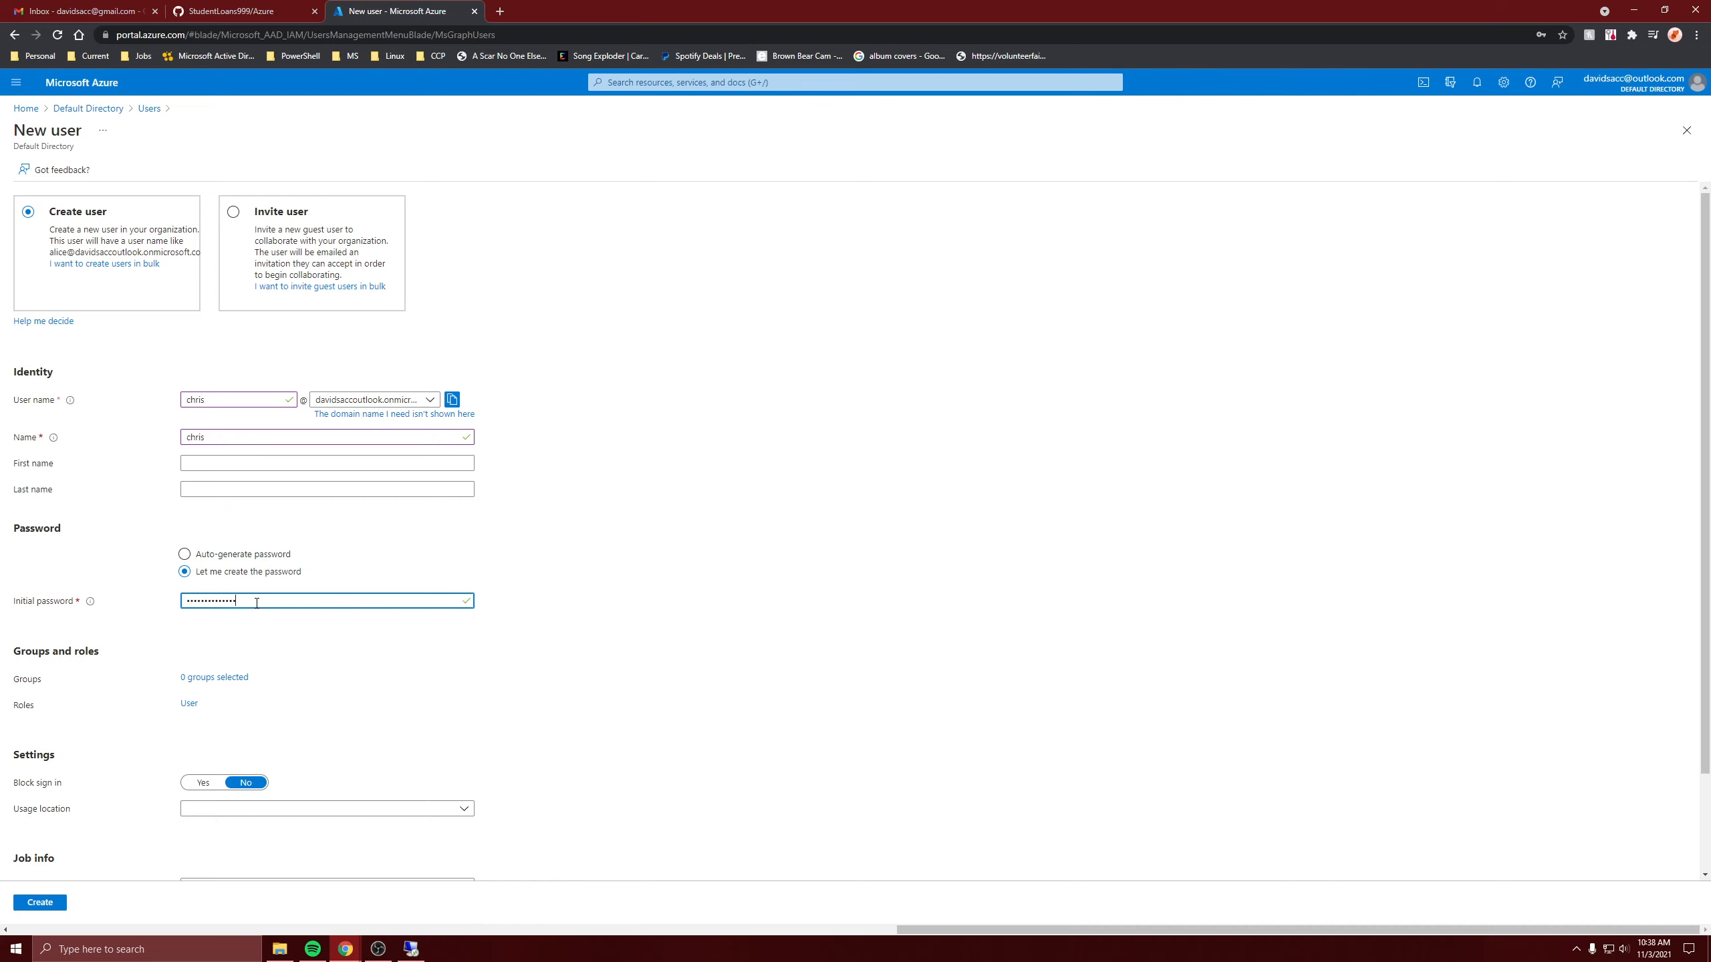
scroll(243, 732, "down", 2)
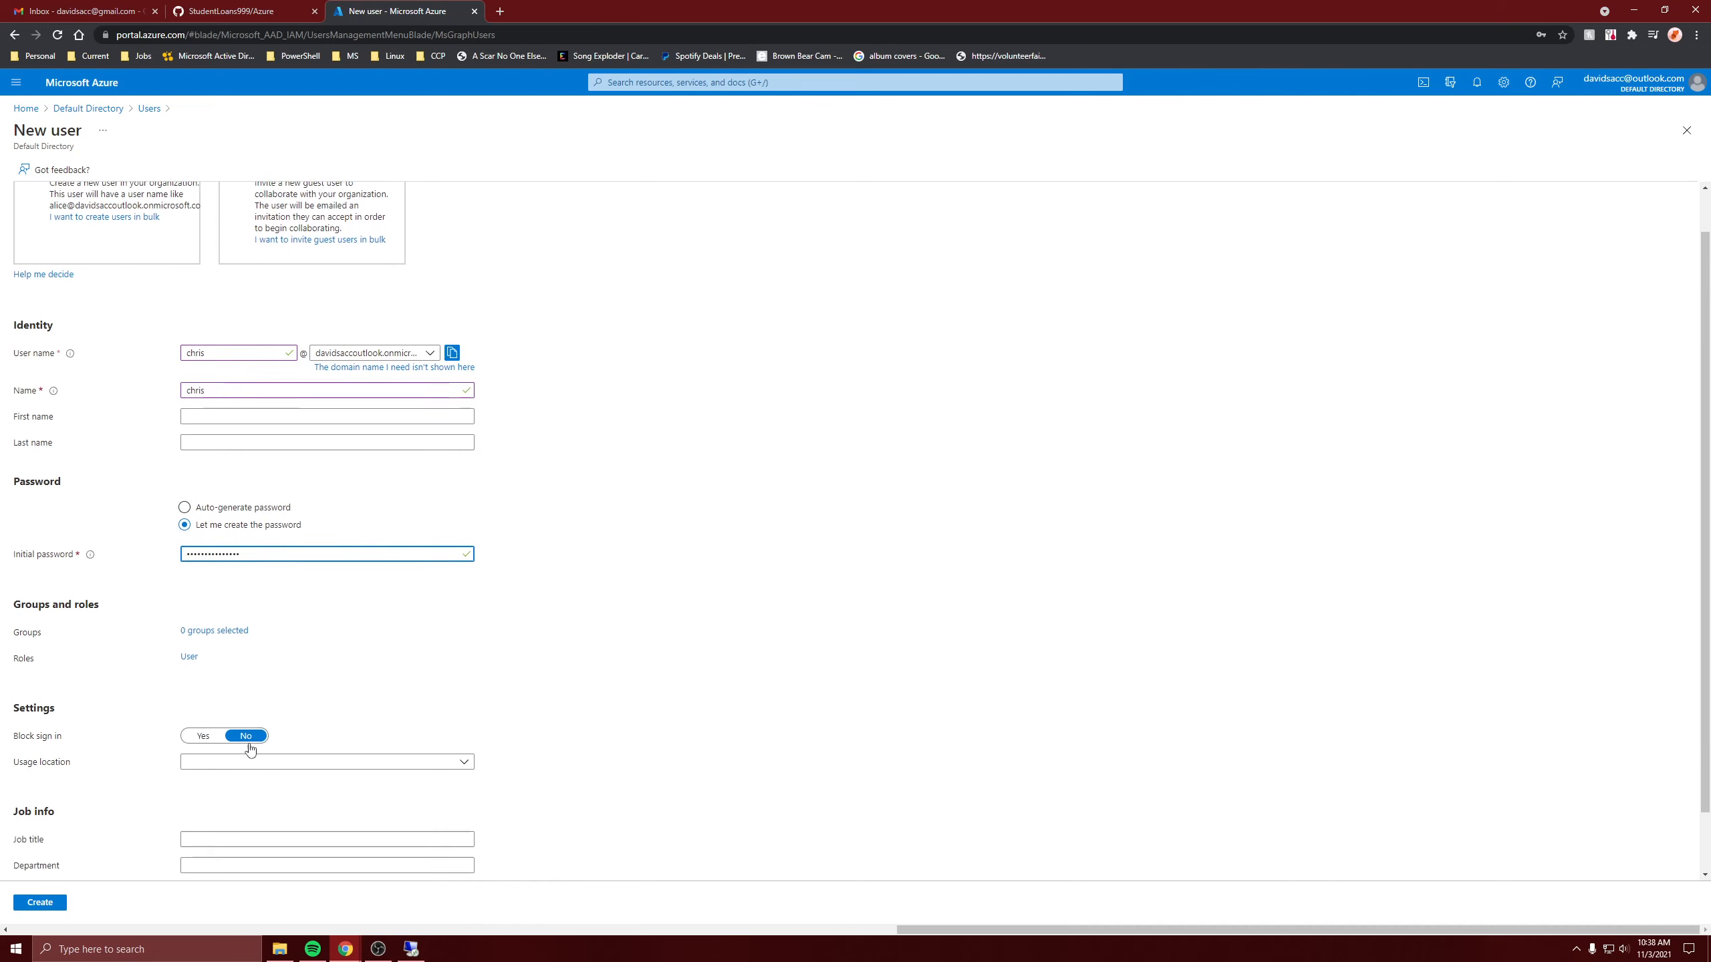
left_click(40, 904)
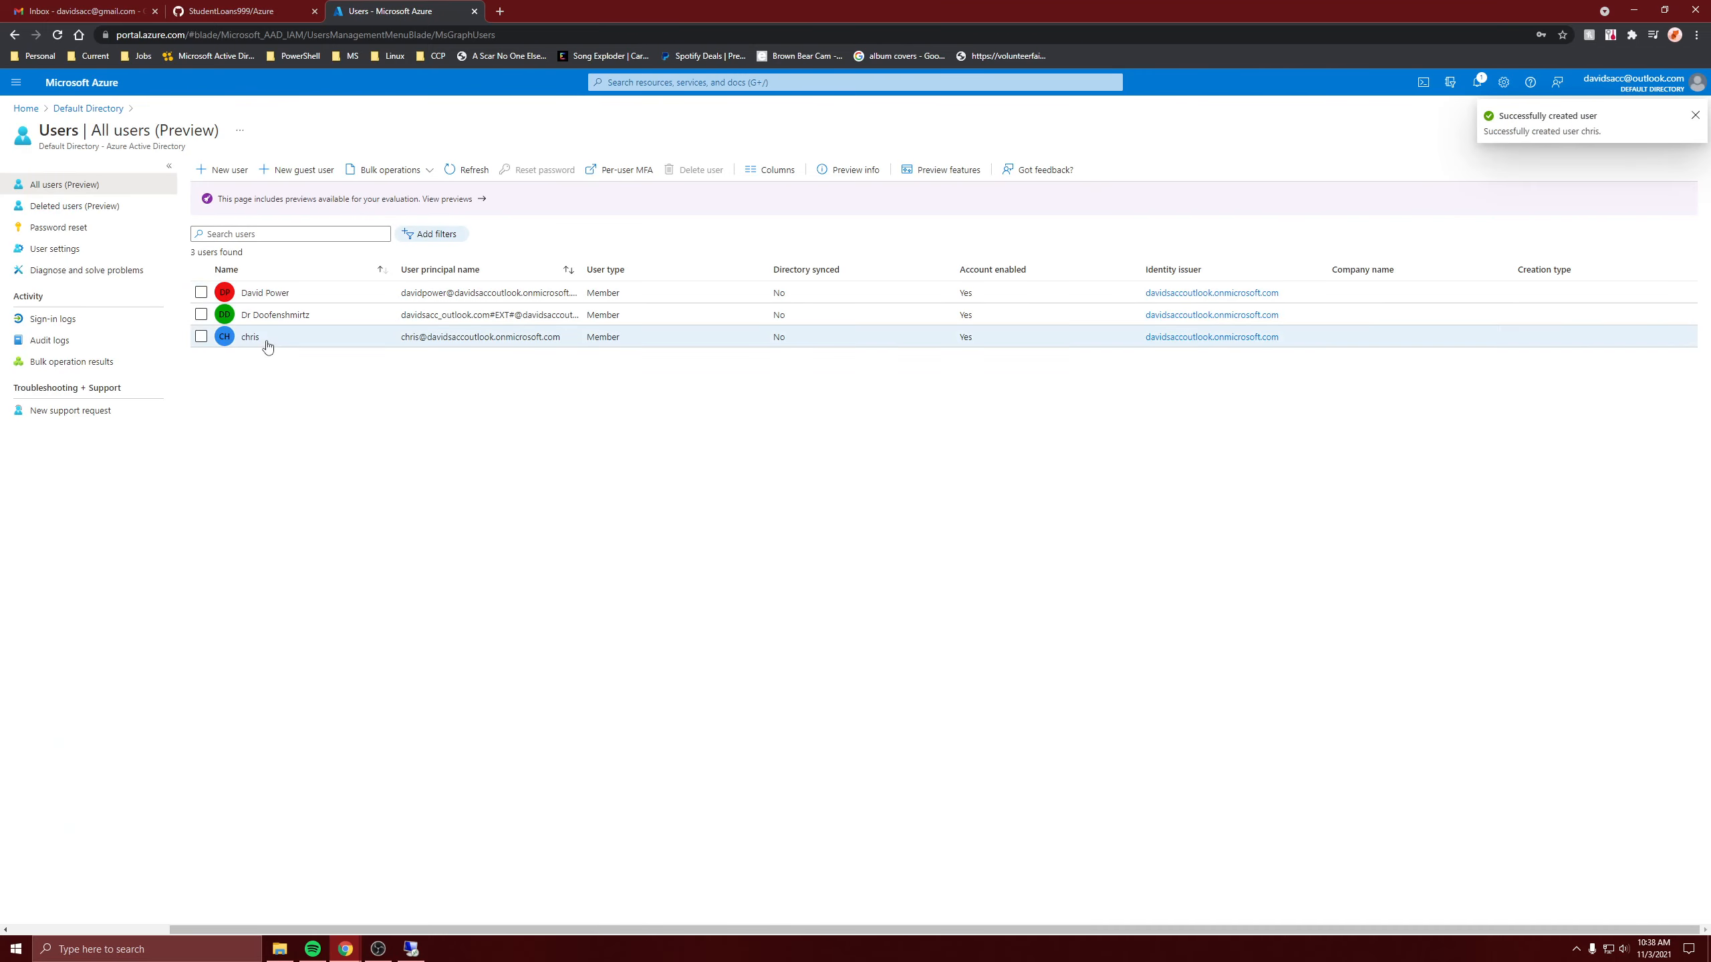
Copy the new user's sign-in address from their profile and return to the VM session.
left_click(387, 343)
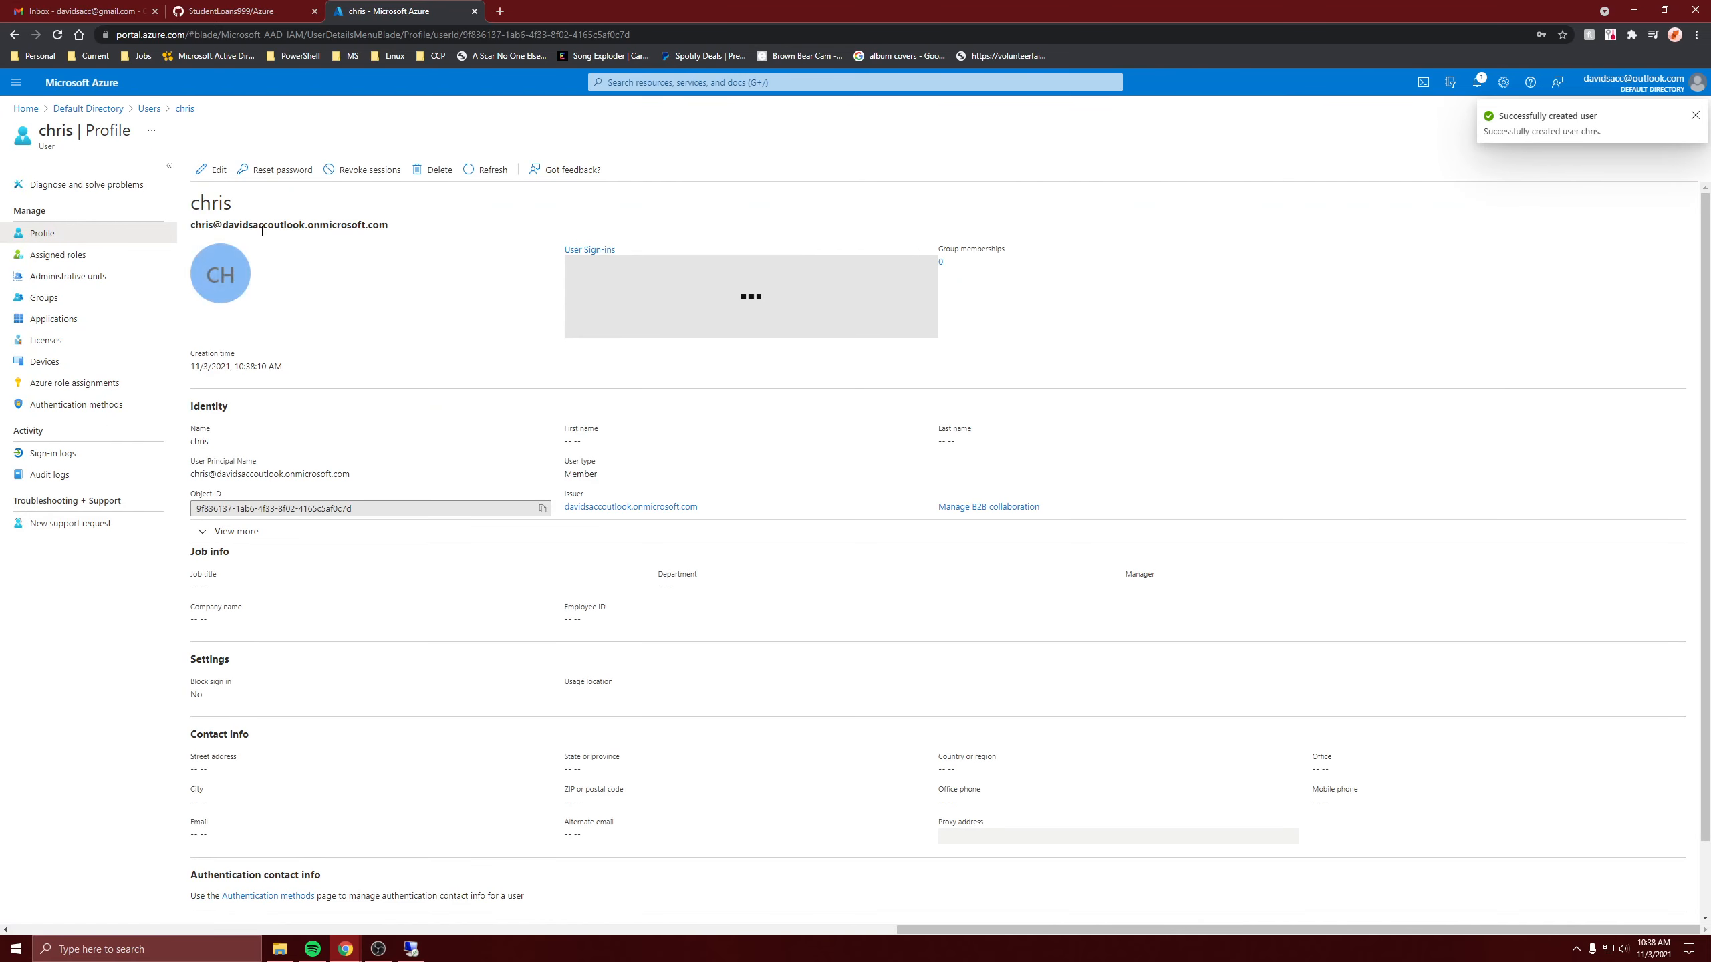
double_click(262, 226)
left_click_drag(381, 233, 195, 231)
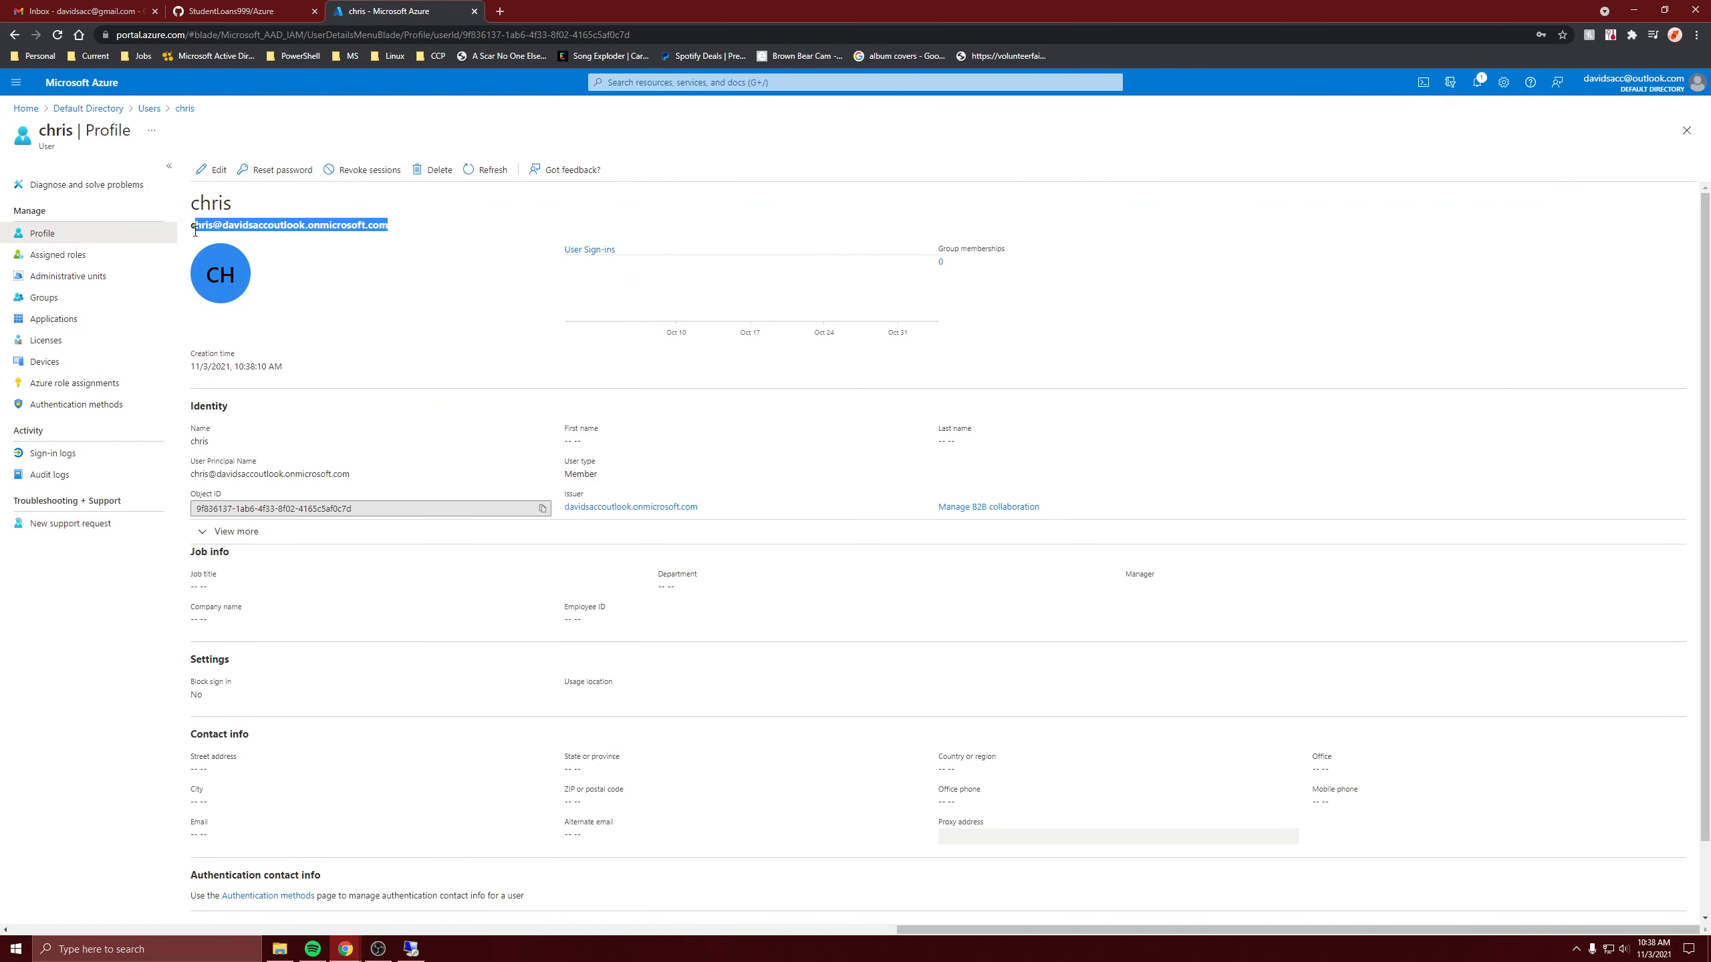
left_click(411, 949)
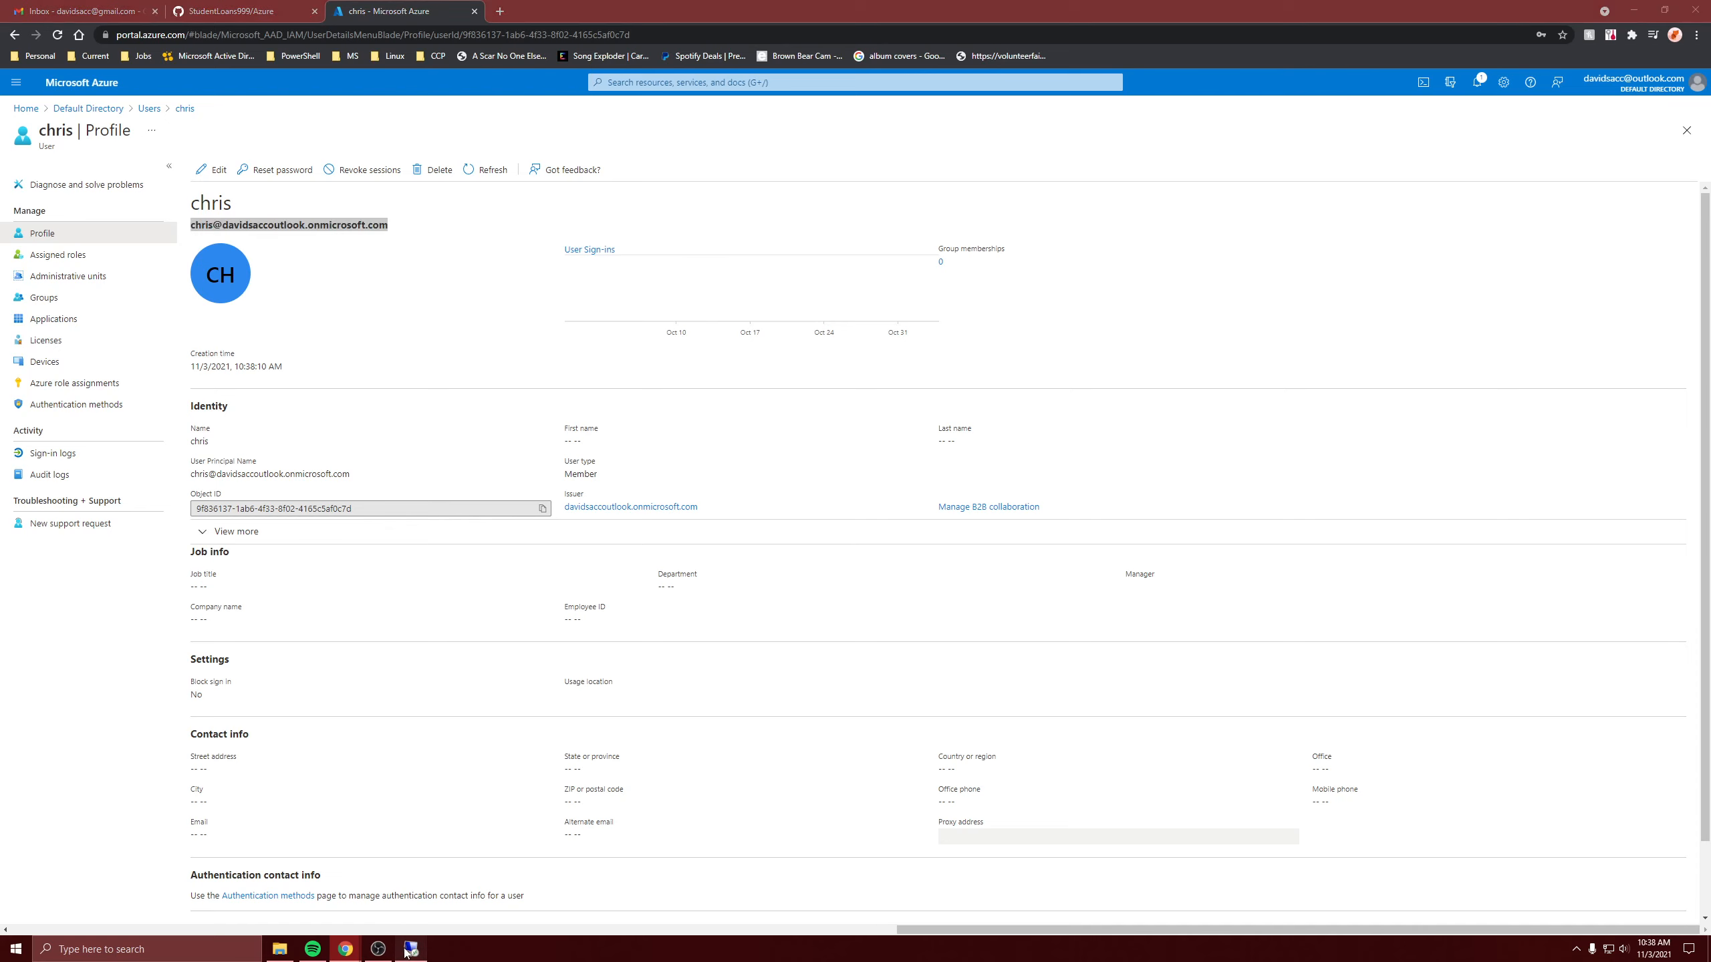
Sign in with the new user's pasted address and initial password.
left_click(727, 375)
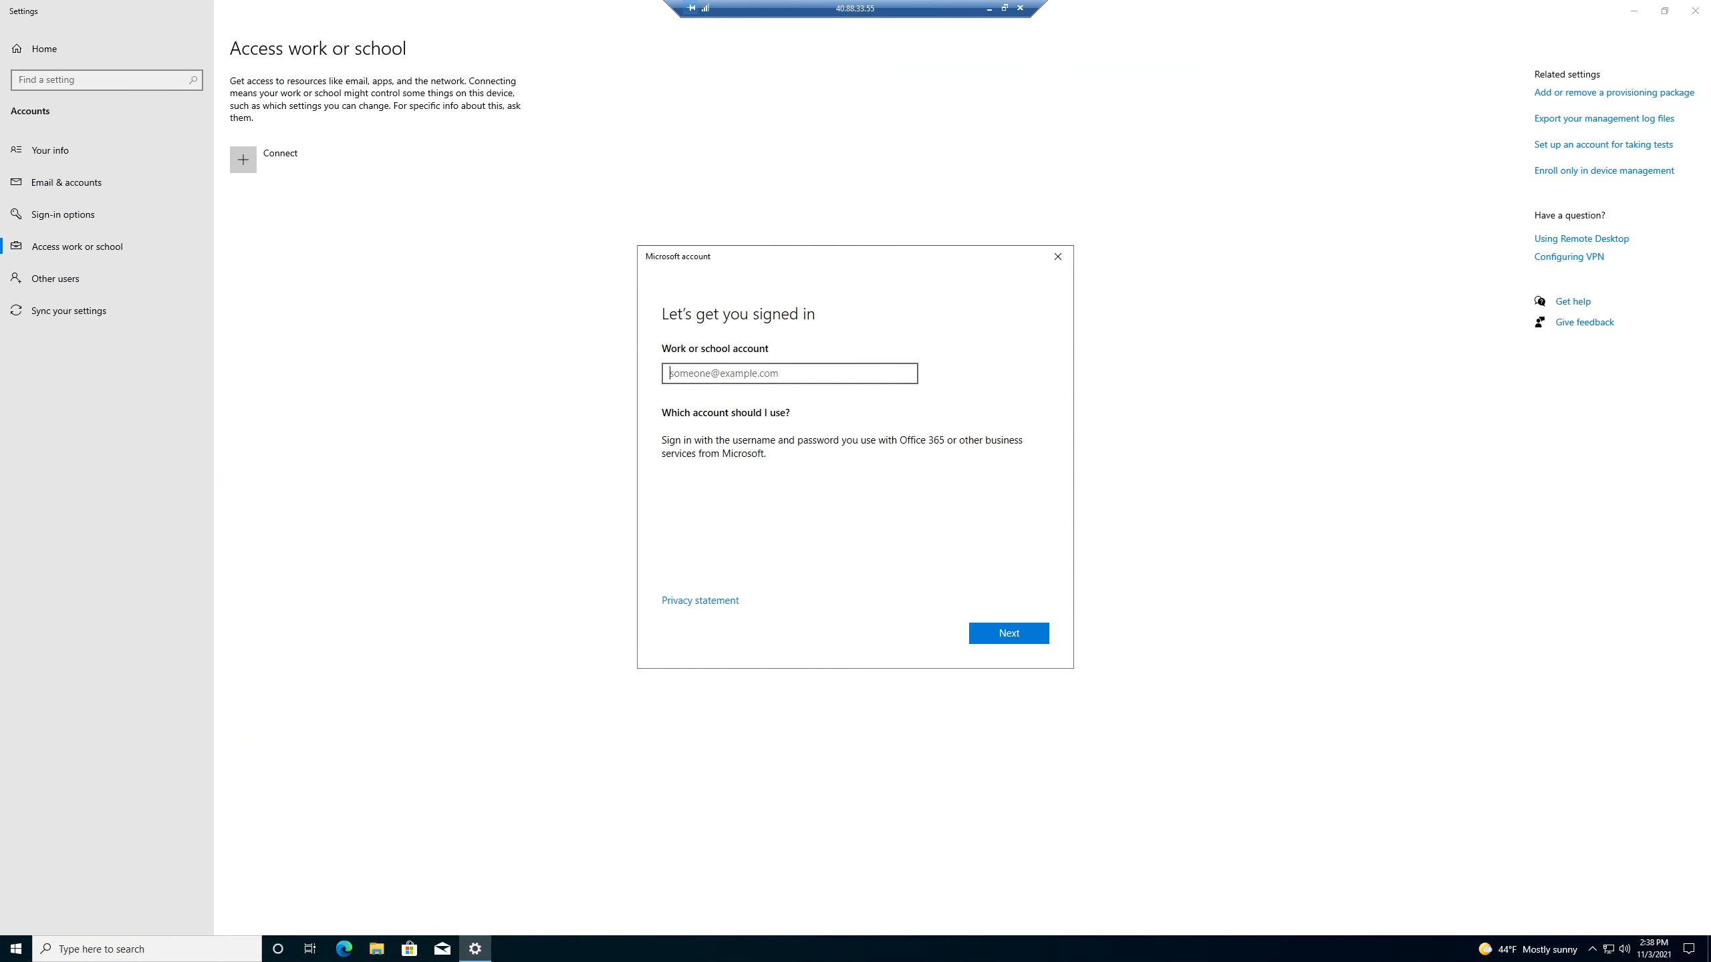
key("ctrl+v")
left_click(1008, 632)
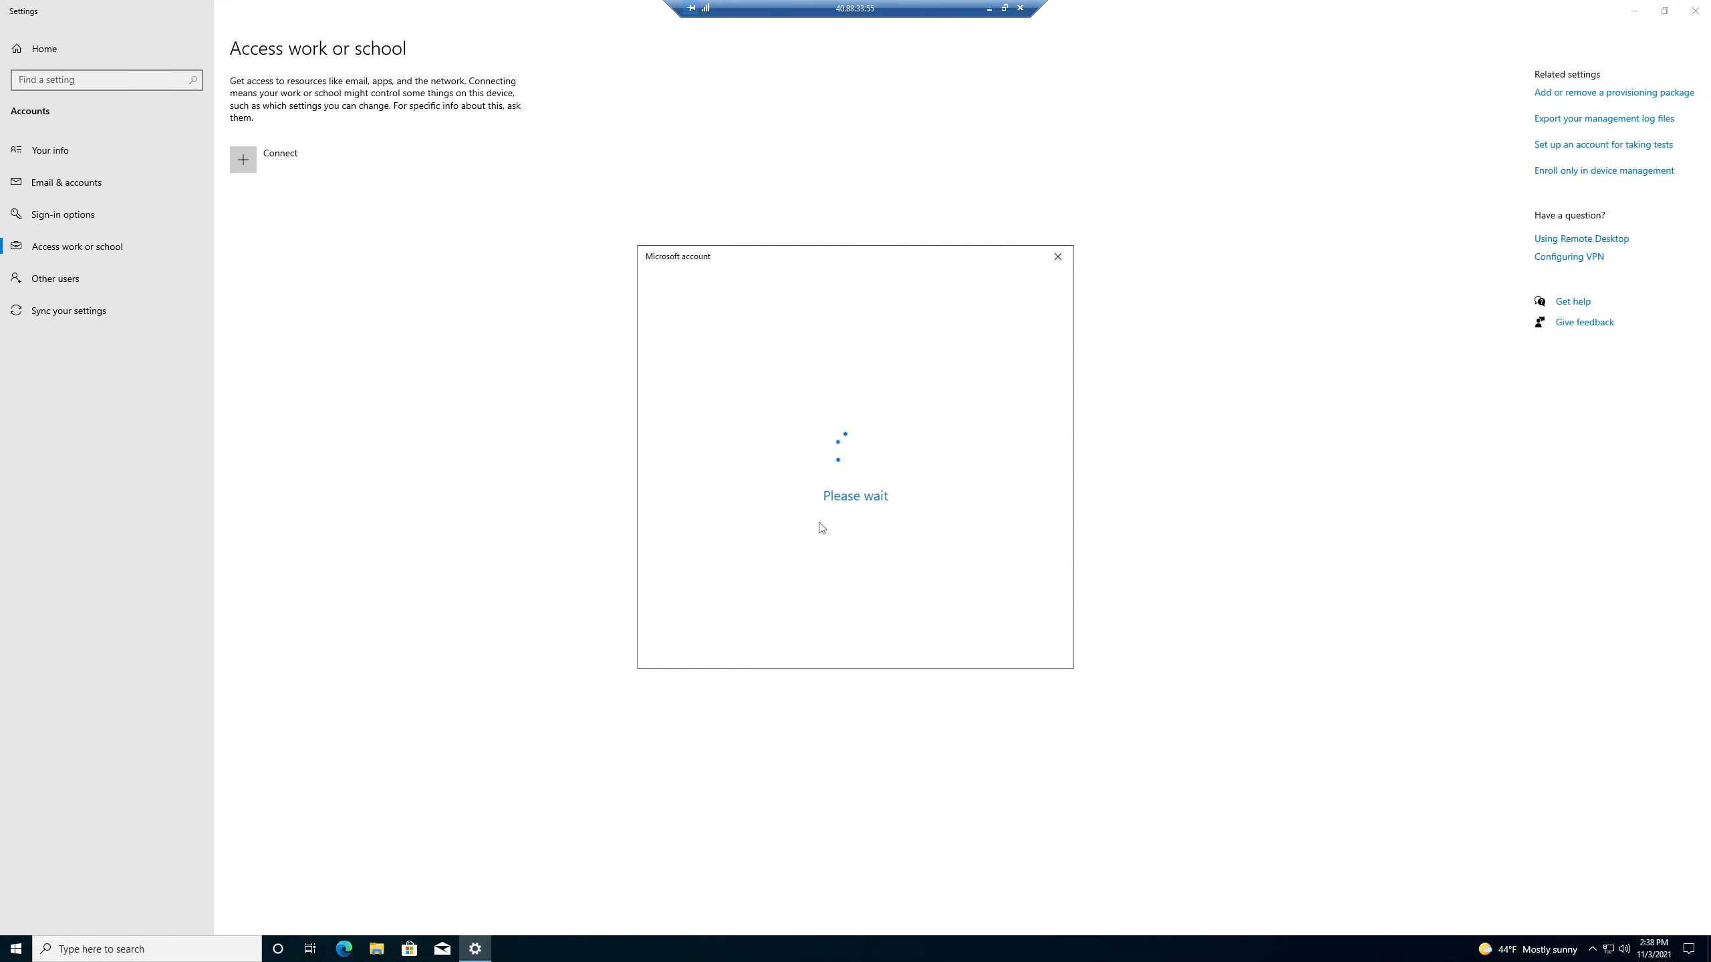
type("•")
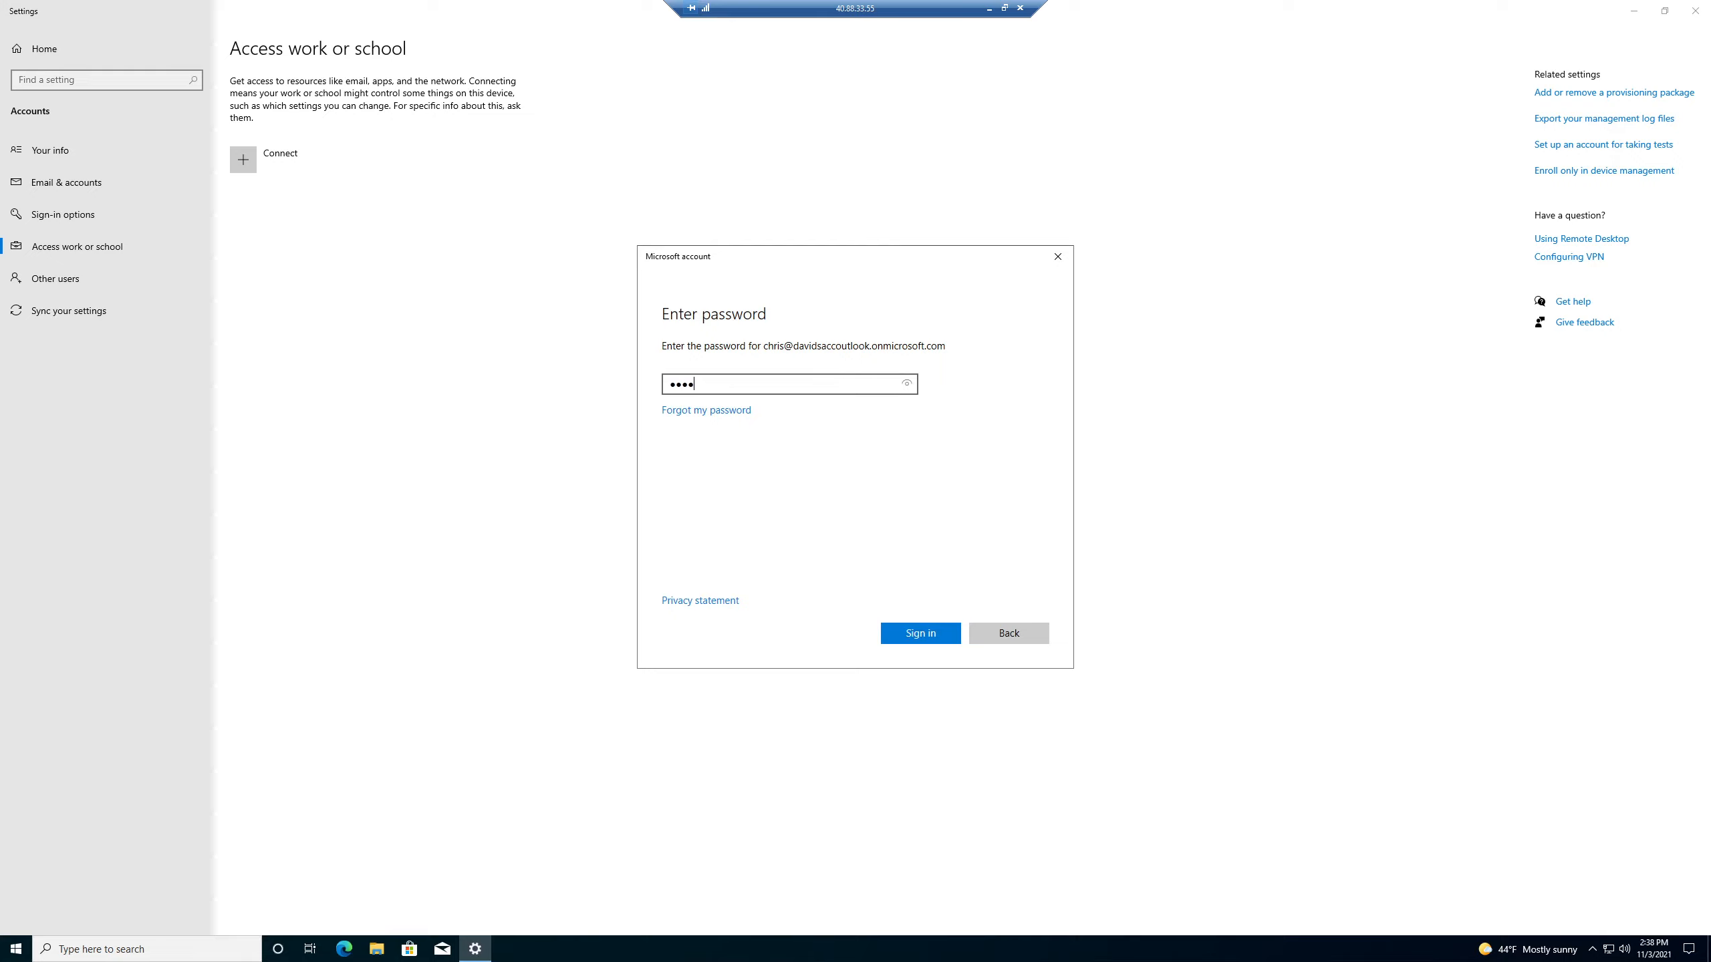
key("Return")
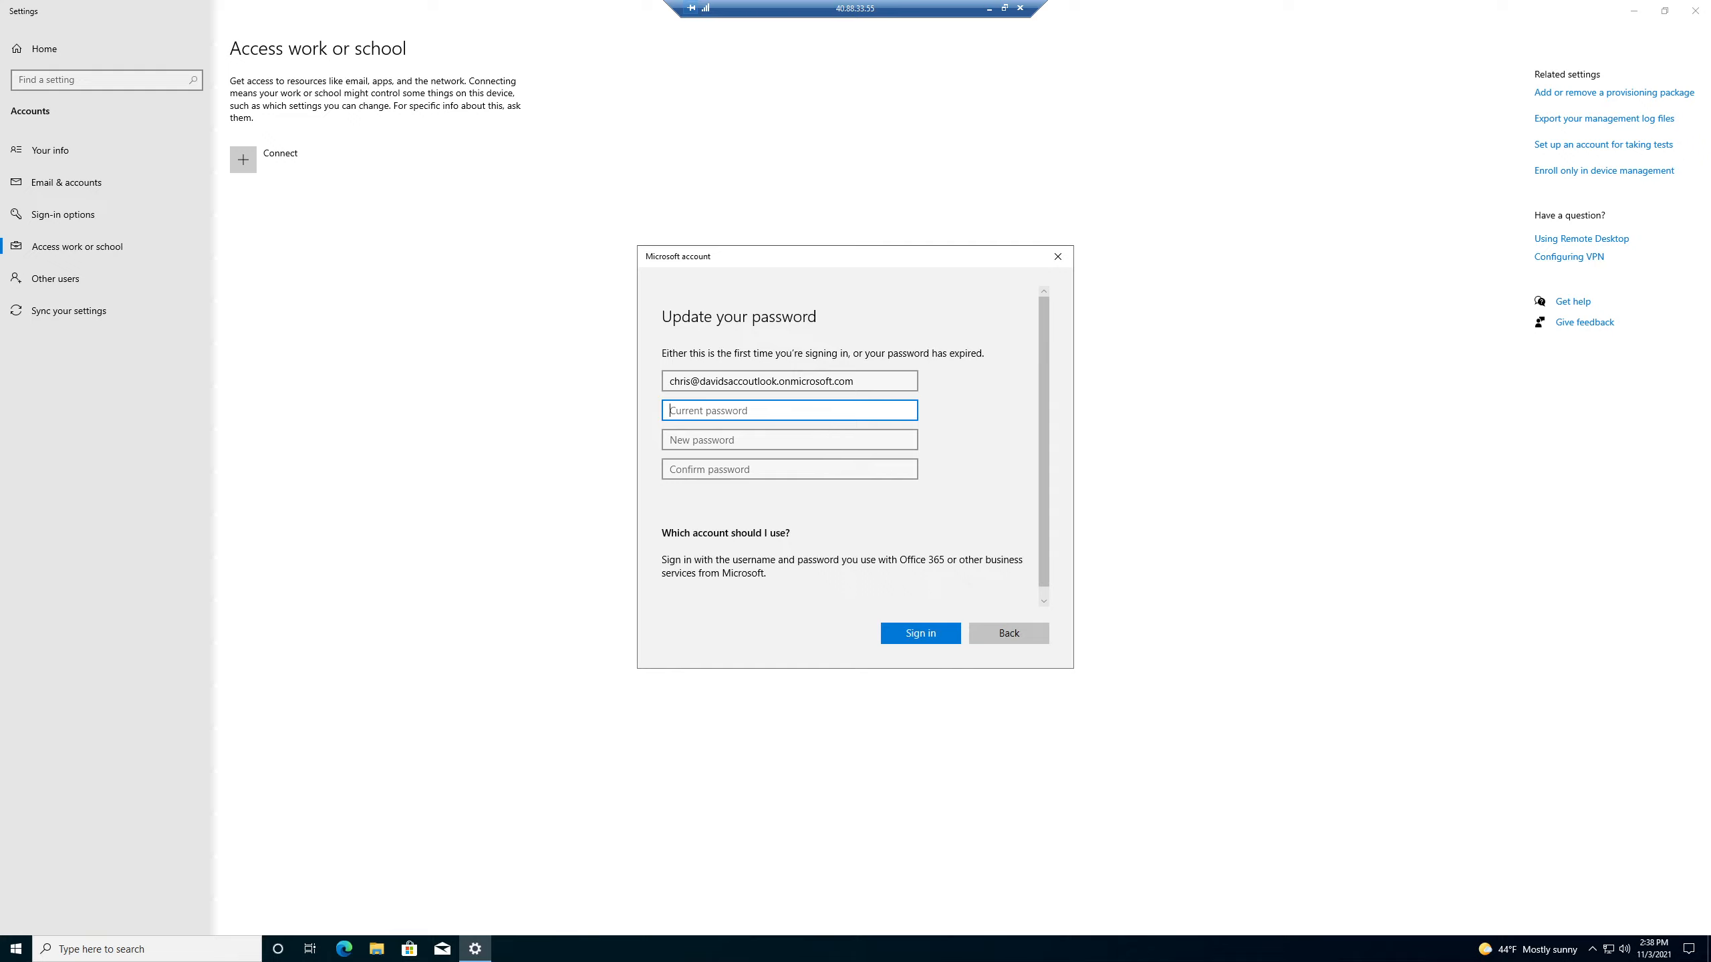
Replace the initial password with a new one and sign in.
type("•••••••••••••••")
key("Tab")
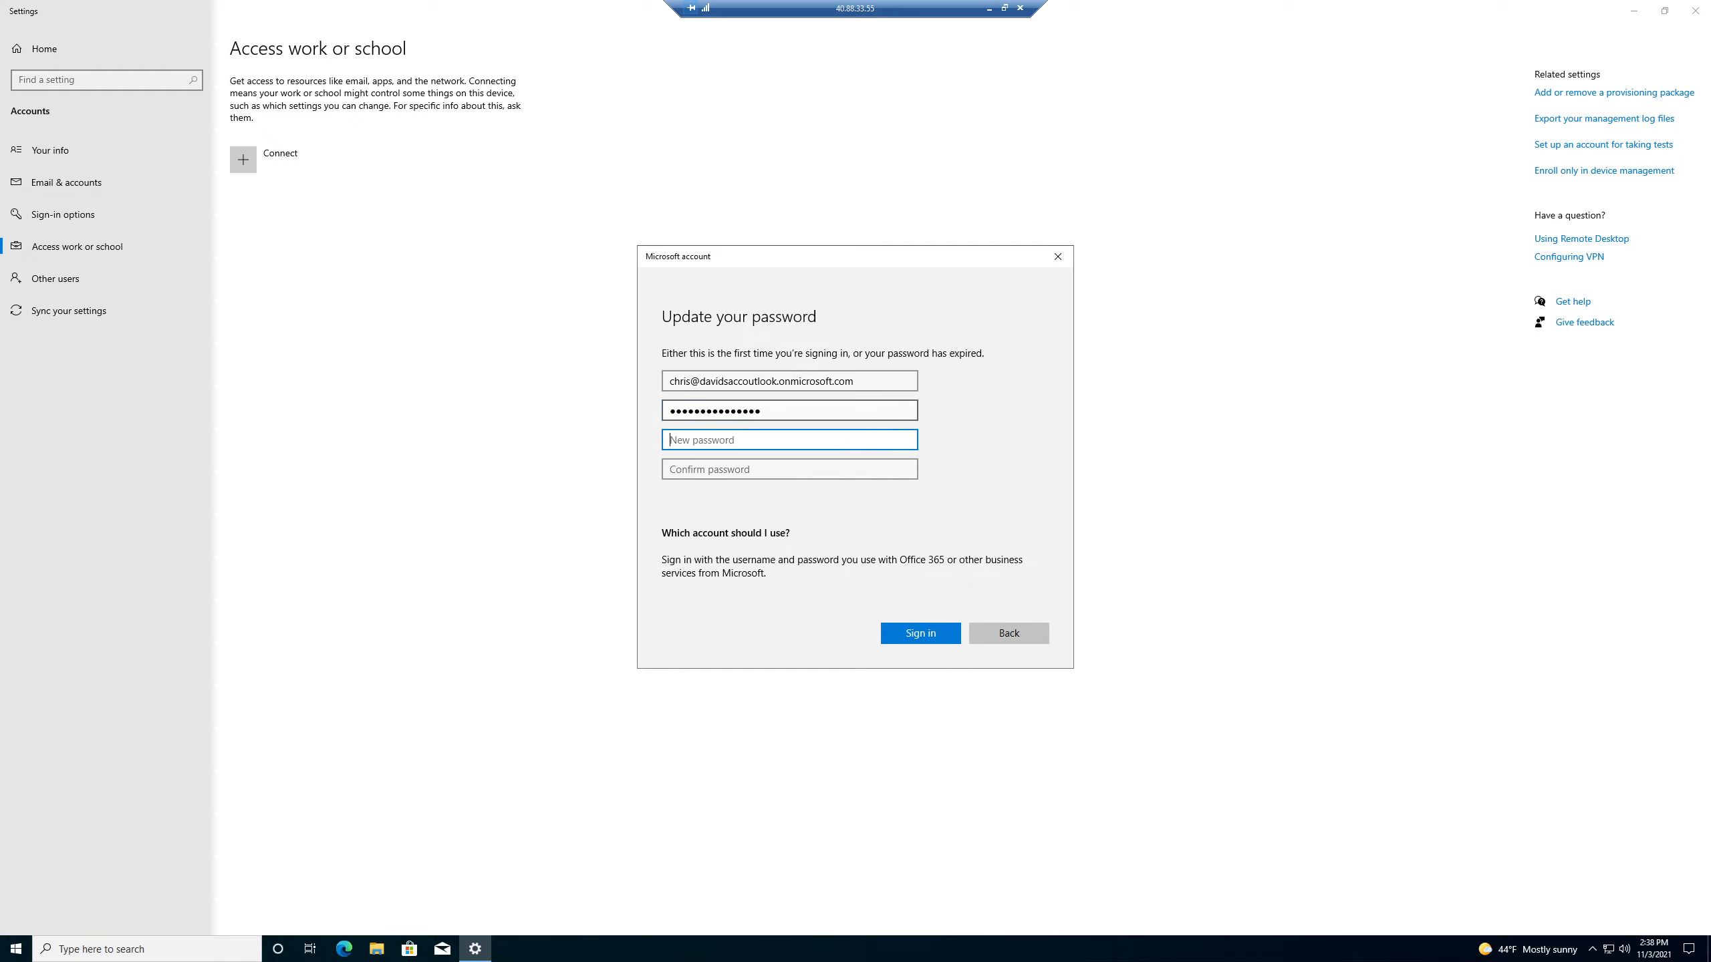
type("••")
key("Tab")
type("••••")
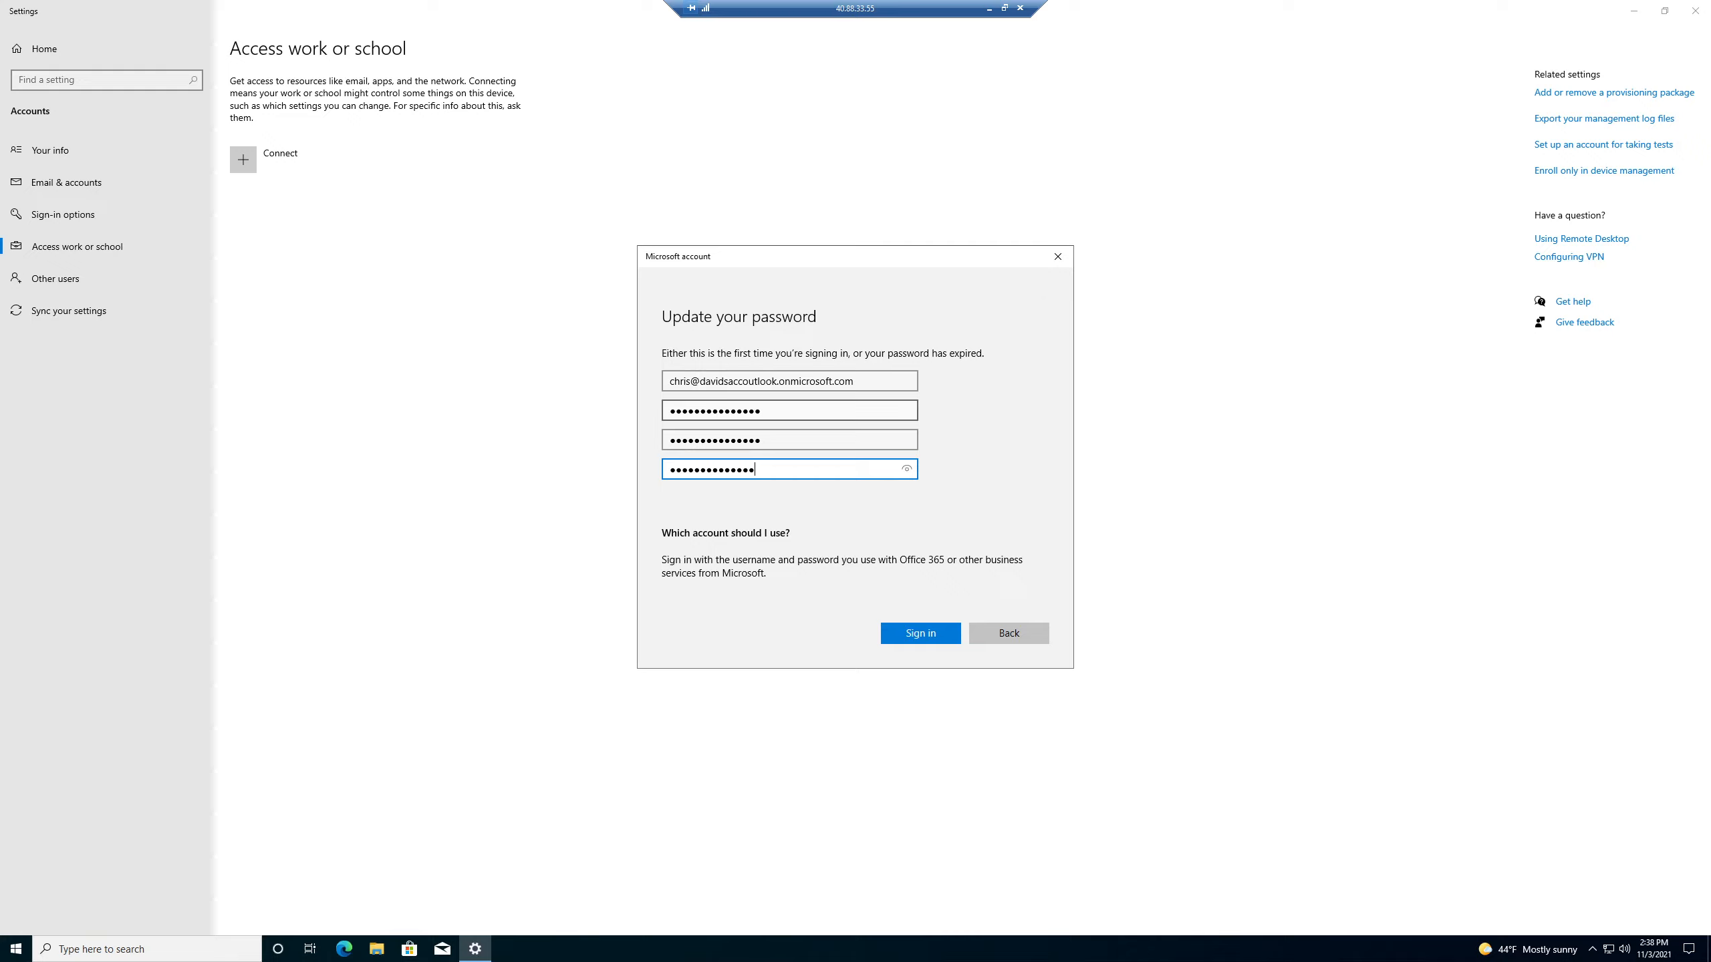
type("•")
left_click(921, 628)
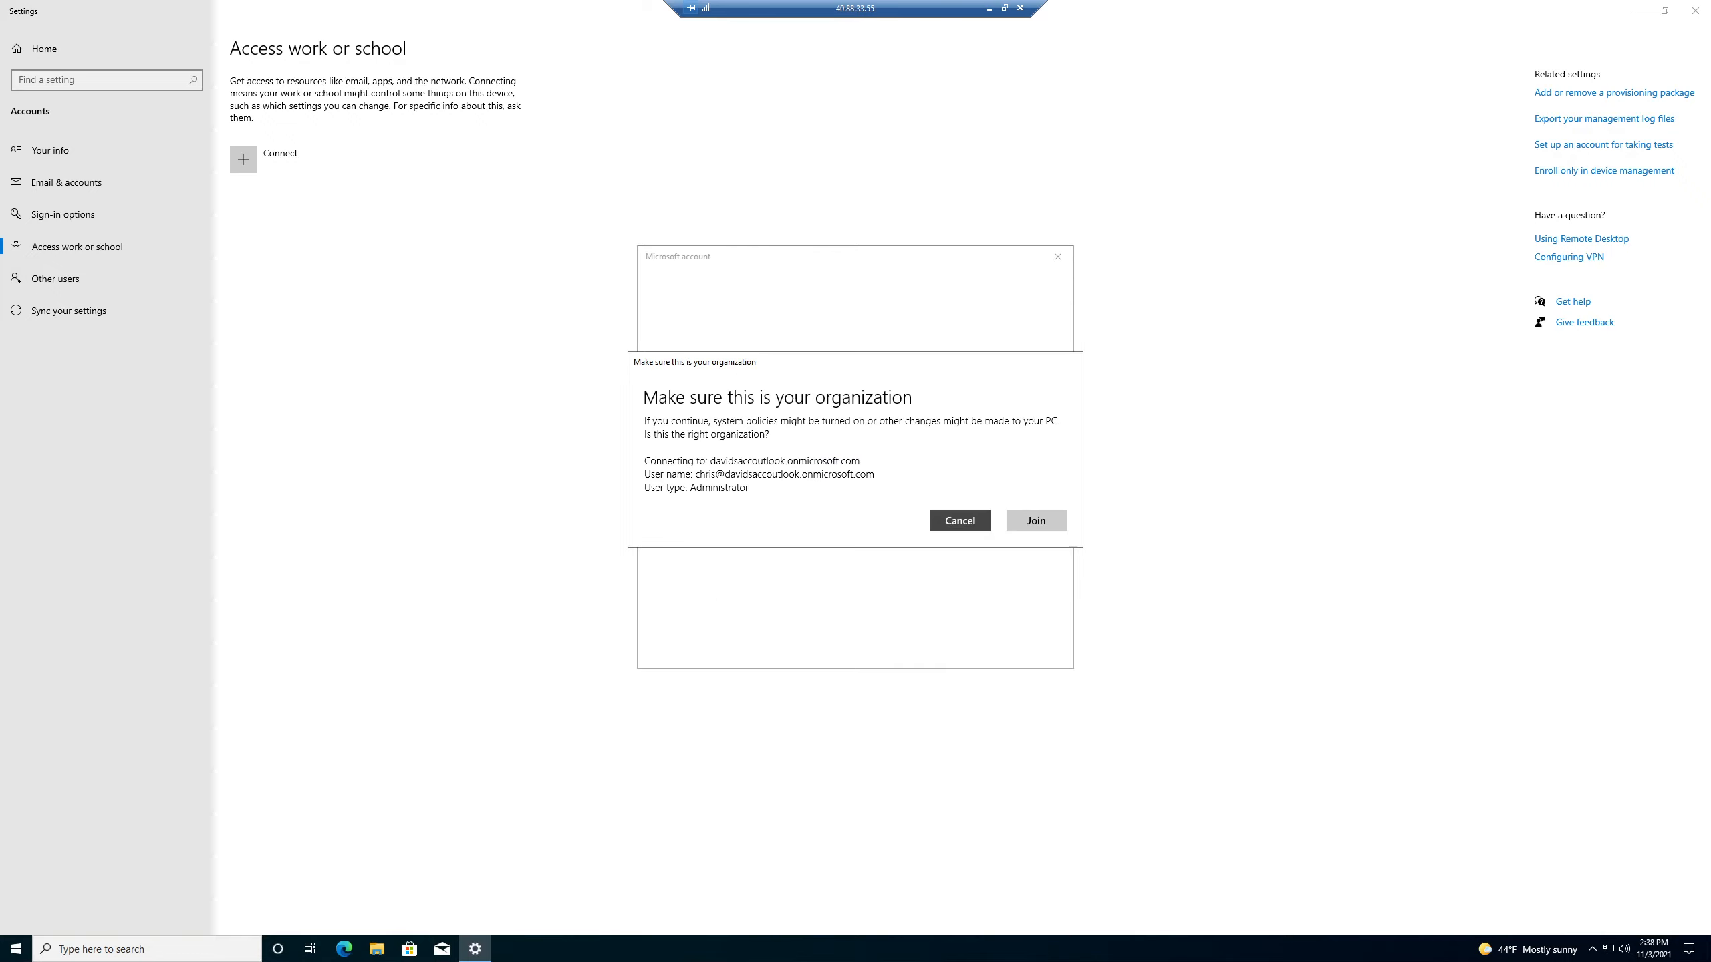
Confirm joining the organization, finish setup, and return to the local portal.
left_click(1035, 520)
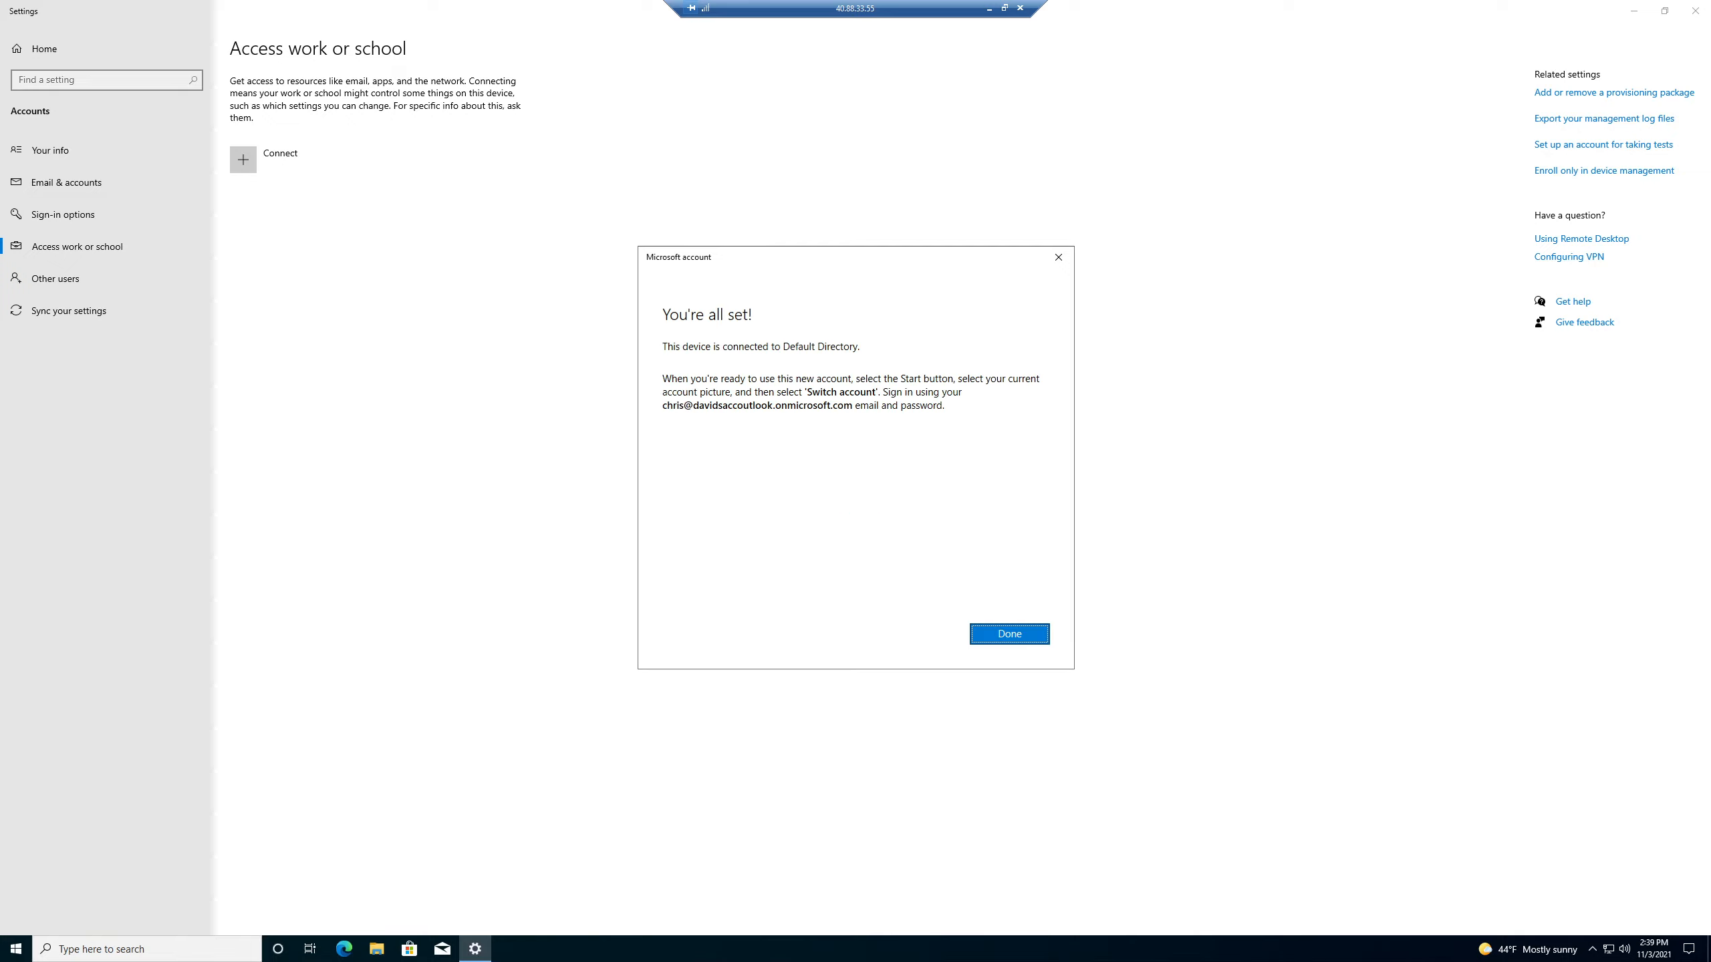
left_click(995, 639)
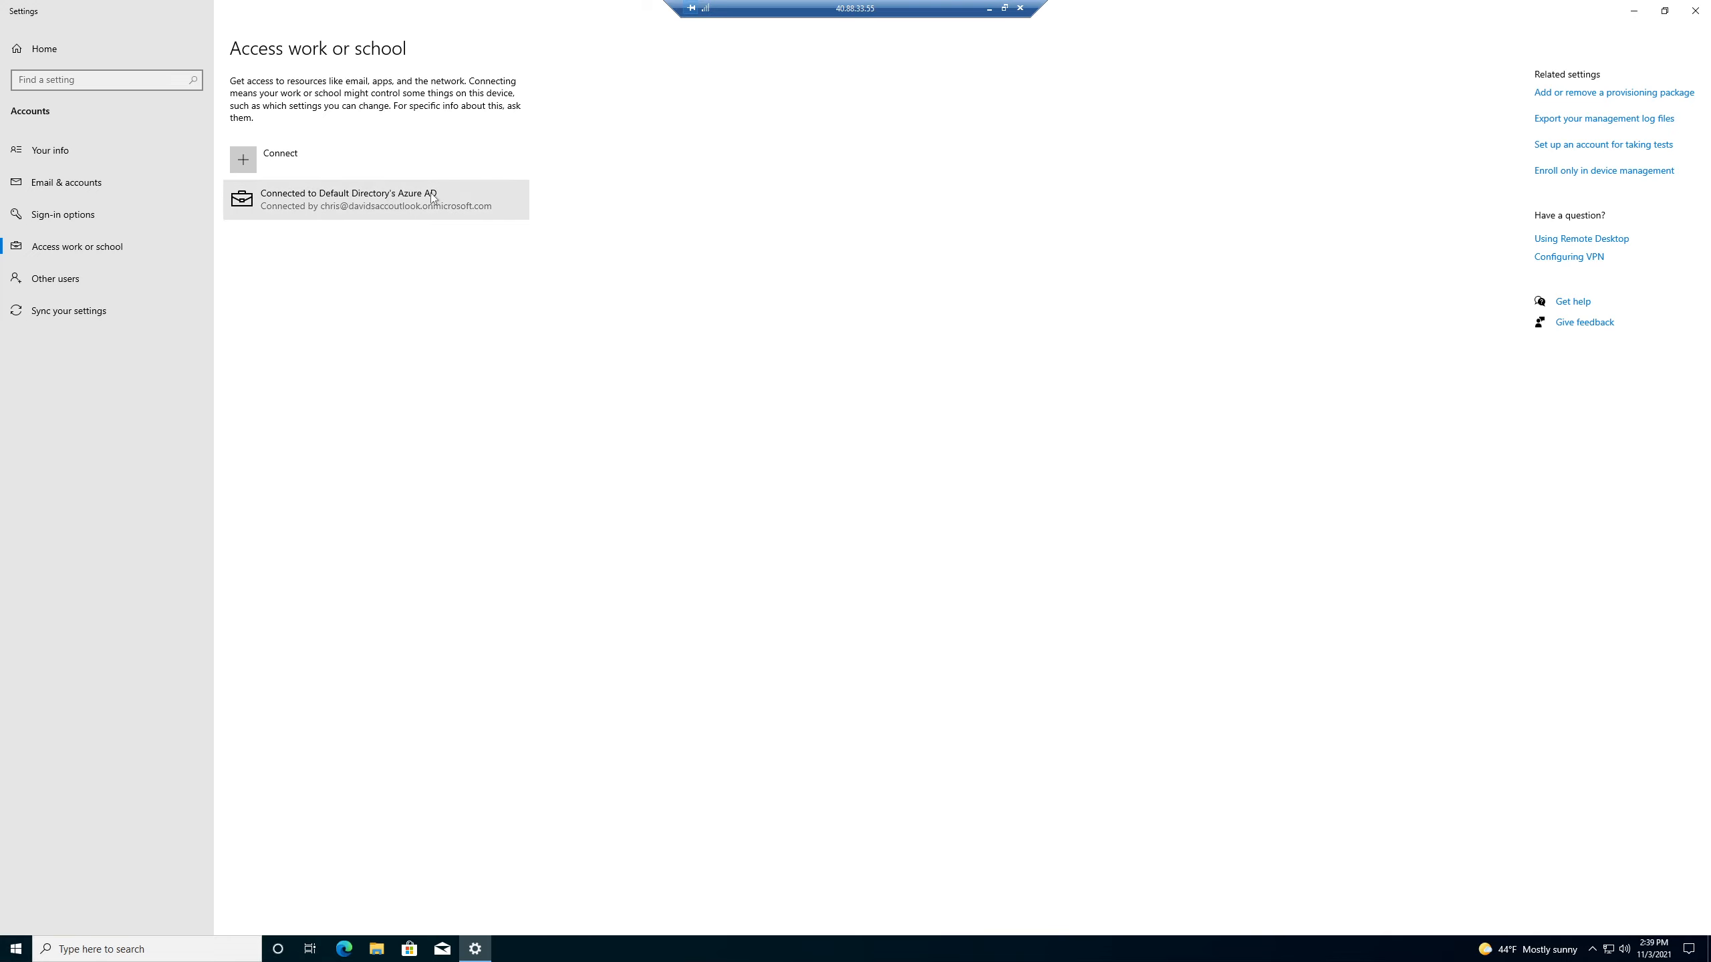
left_click(989, 10)
Show Default Directory's All devices list to verify newVM appears as Azure AD joined.
left_click(552, 206)
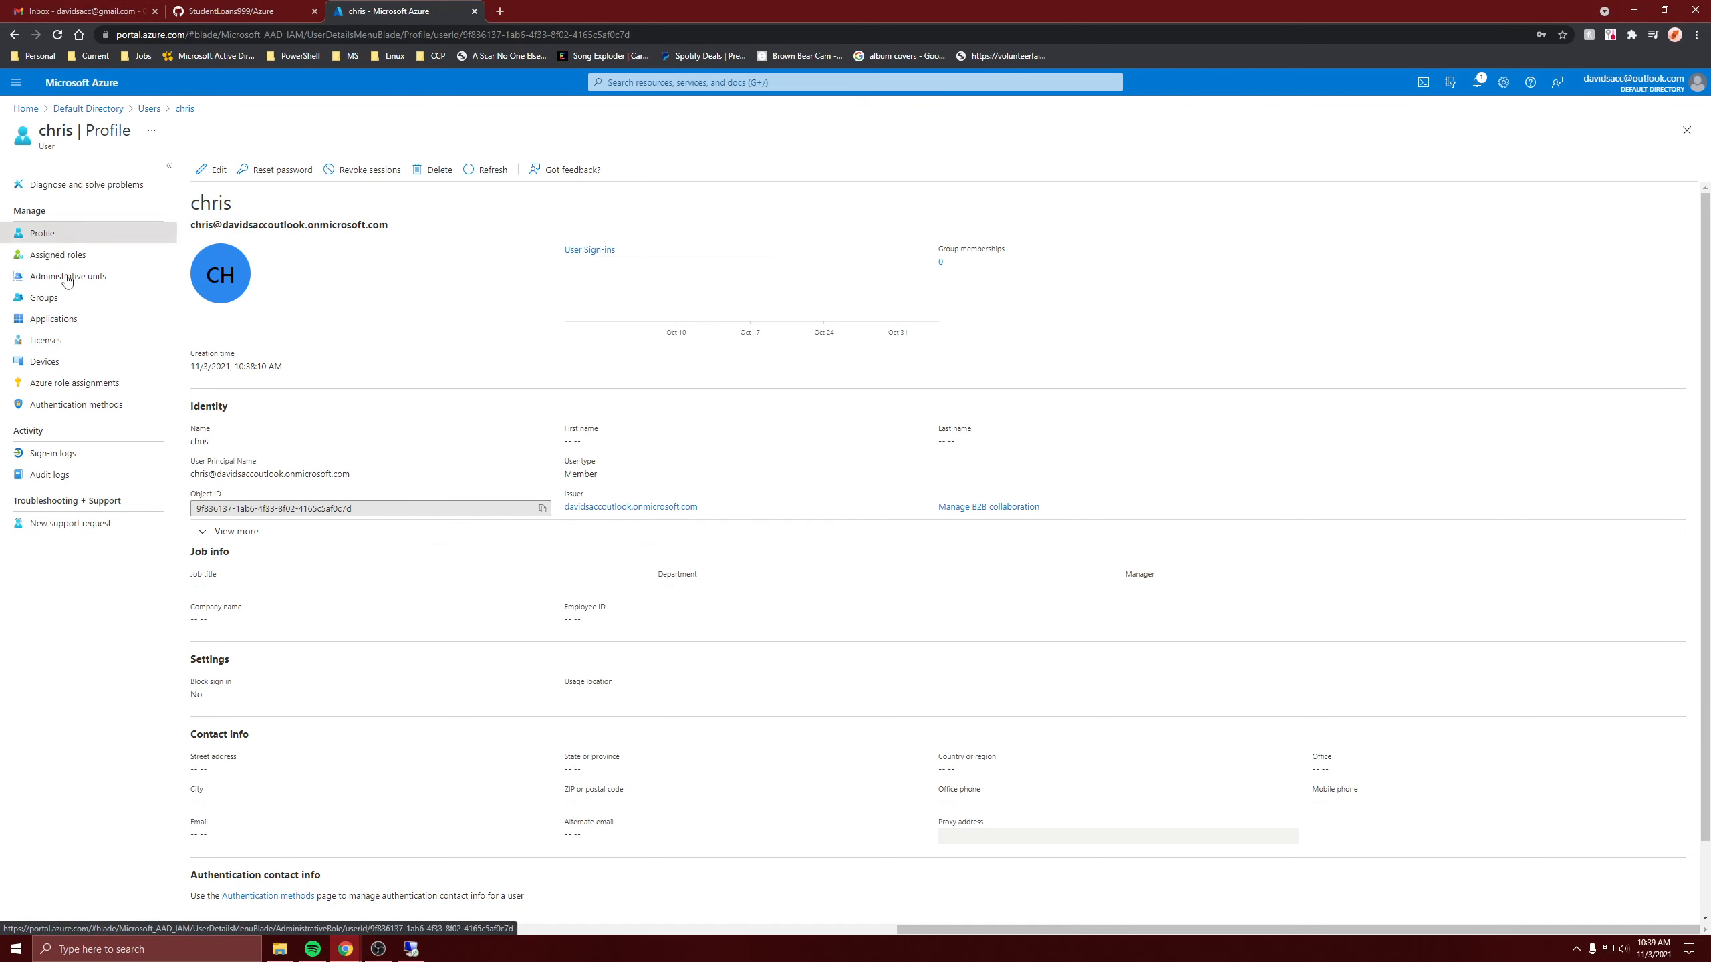
left_click(118, 109)
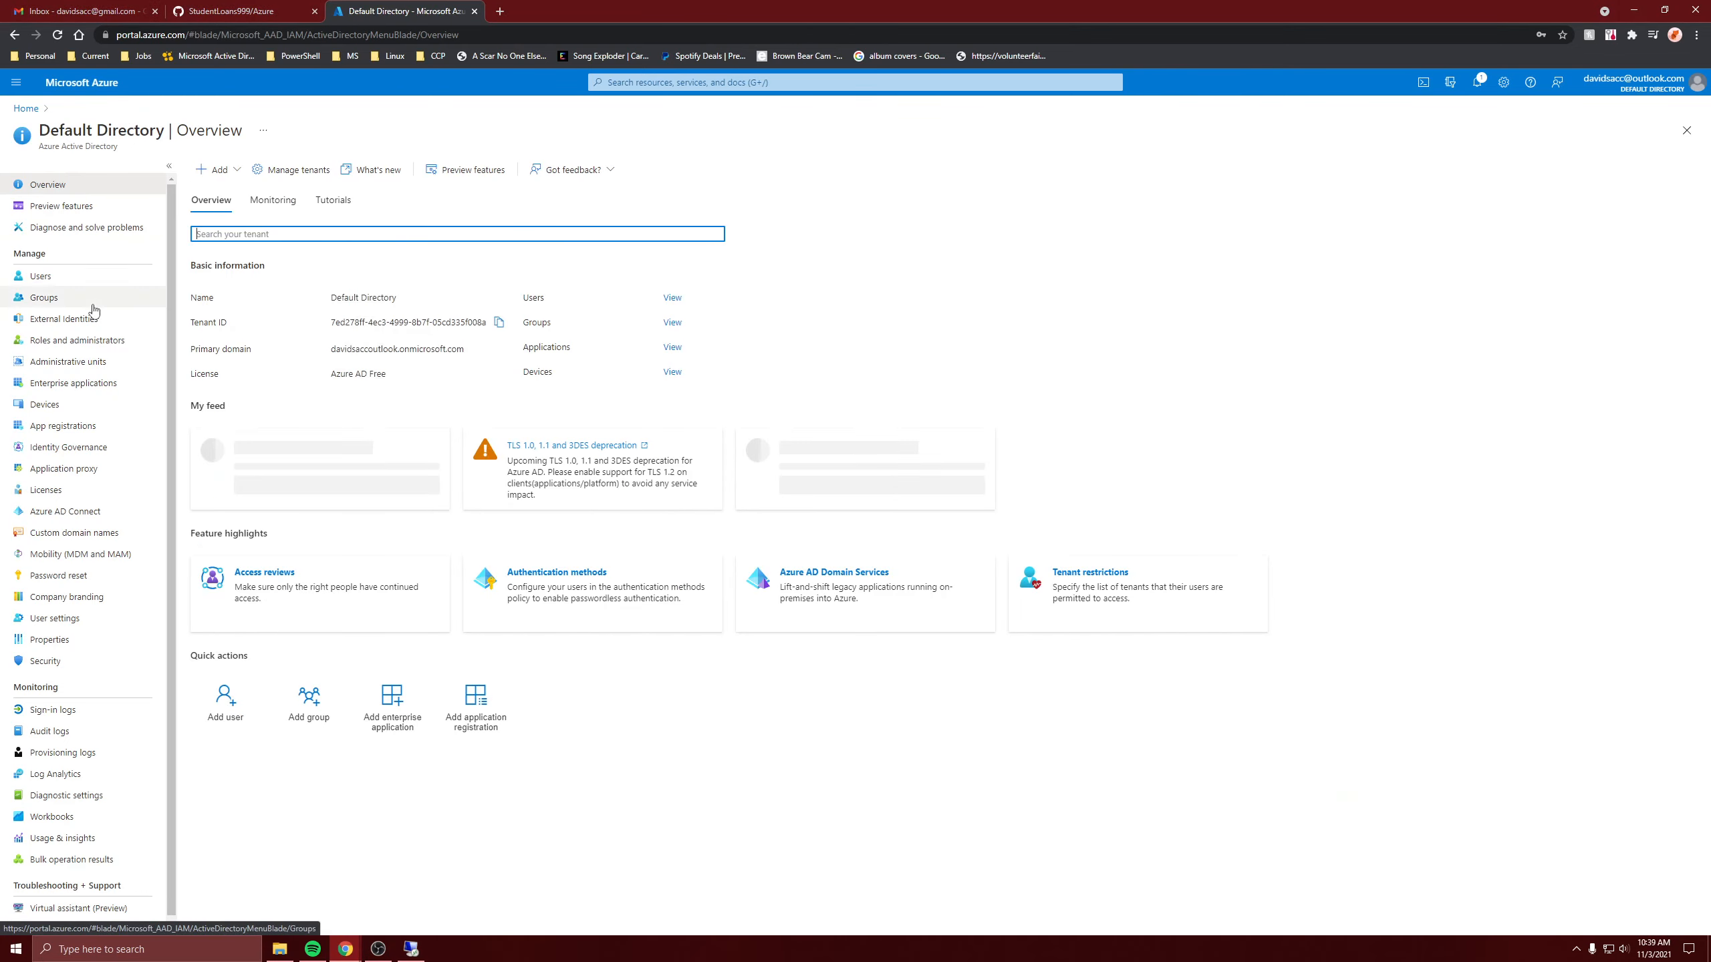
left_click(84, 407)
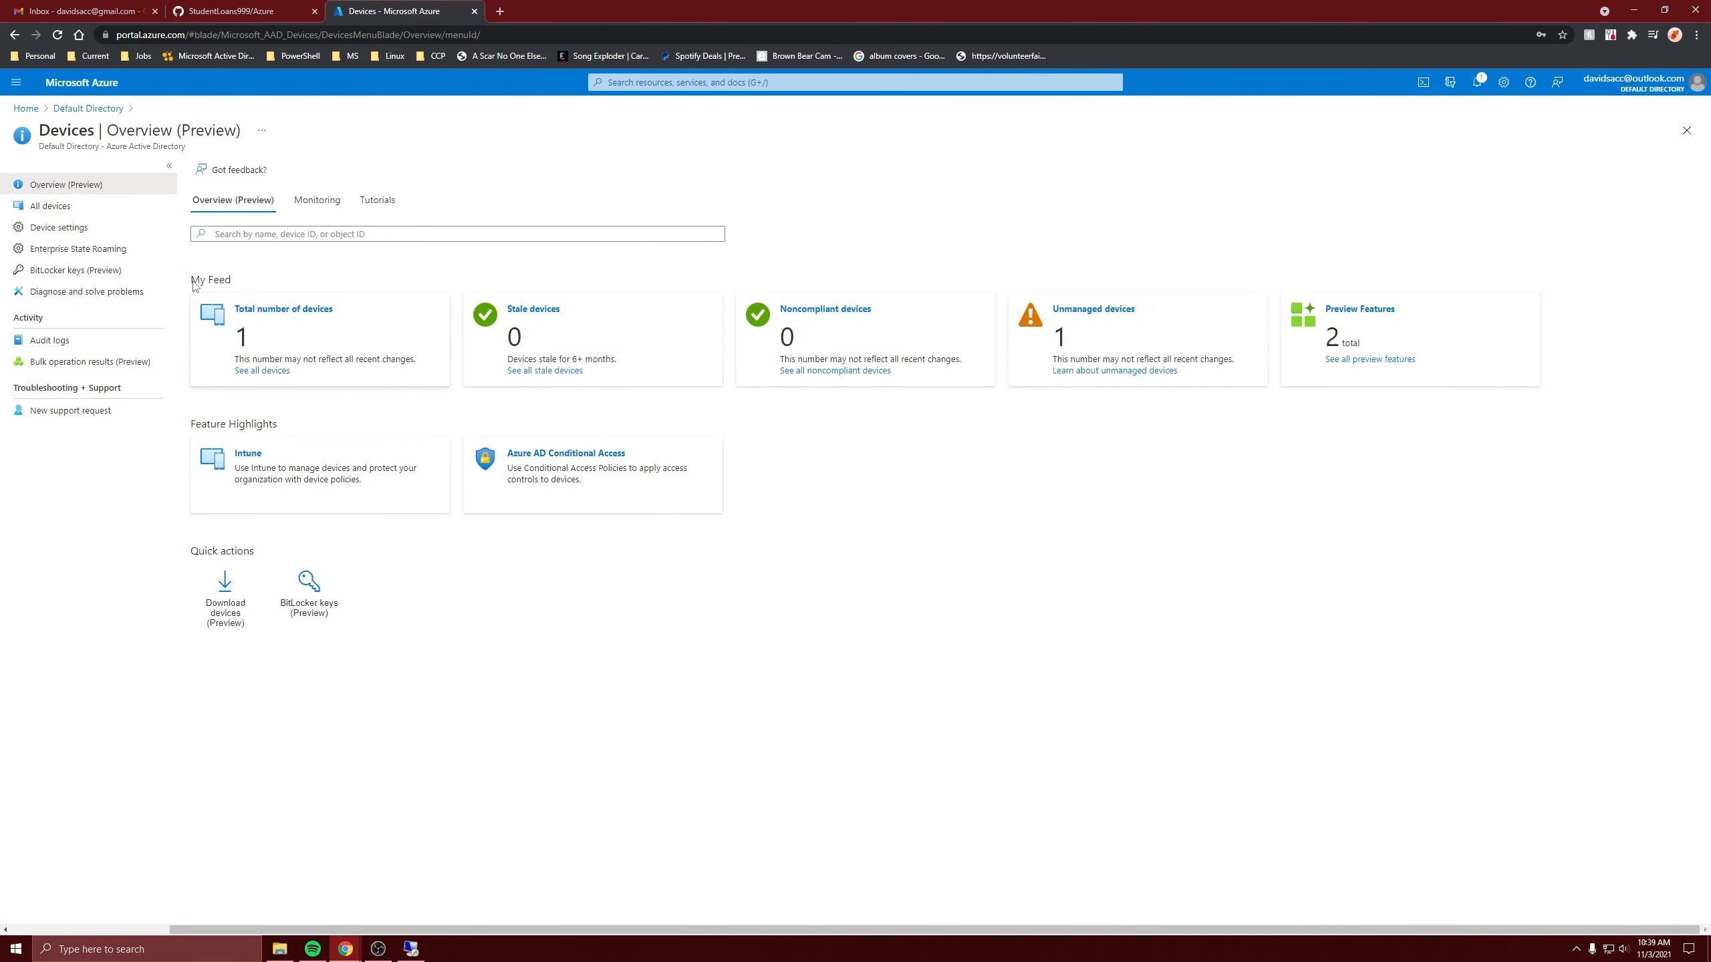
left_click(66, 208)
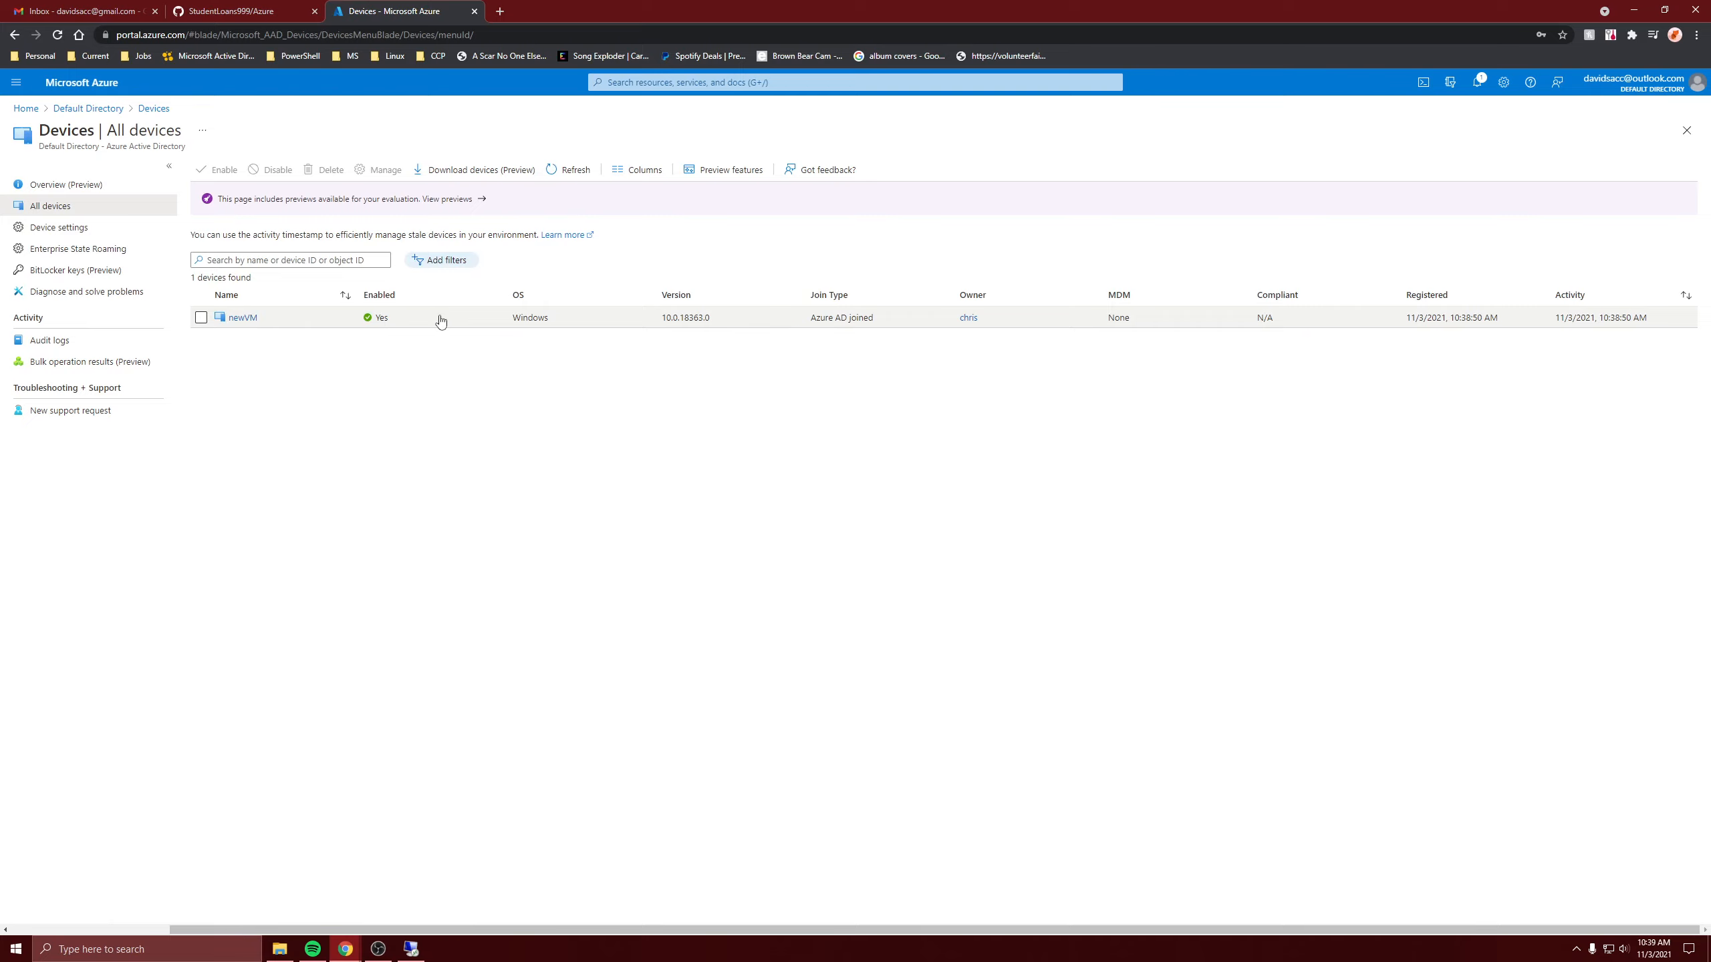